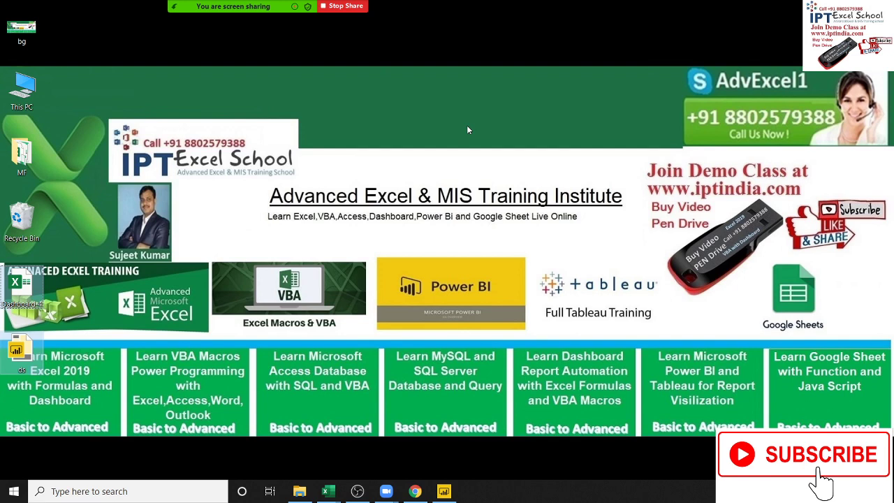
Connect Power BI to the Dashboard-4.xlsx Excel workbook on the Desktop.
{"action": "left_click", "coordinate": [450, 492]}
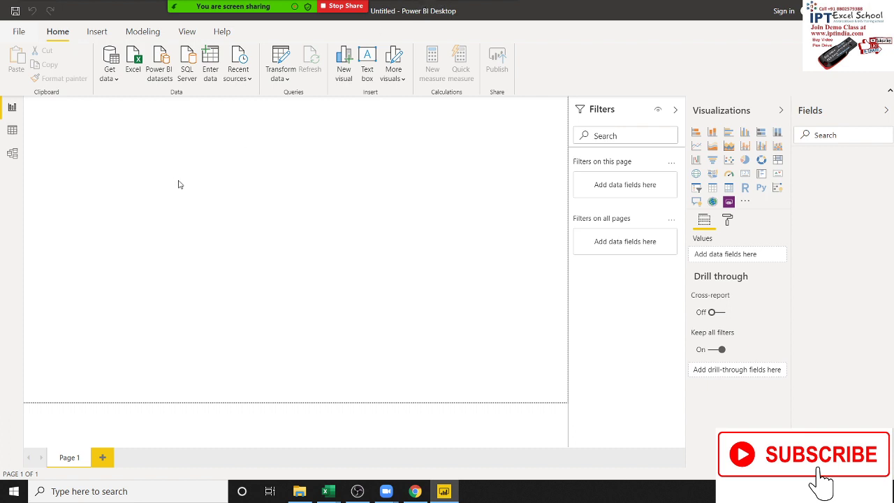
{"action": "left_click", "coordinate": [117, 57]}
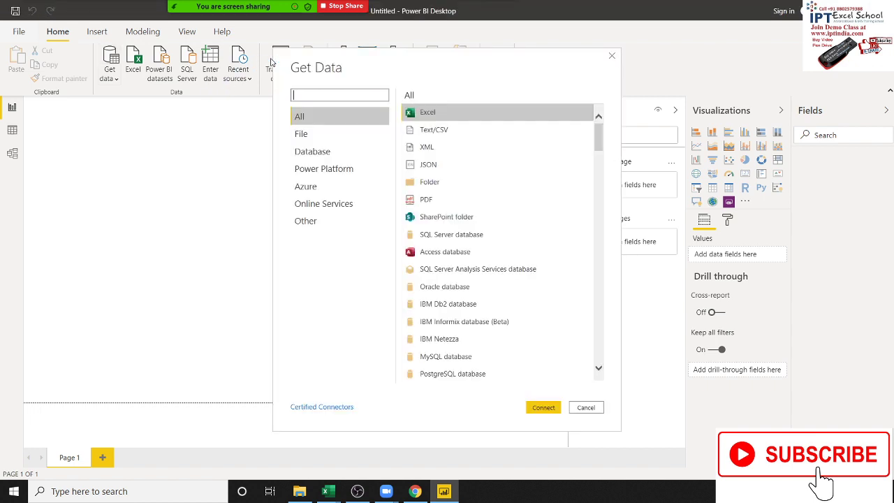
{"action": "left_click", "coordinate": [549, 410]}
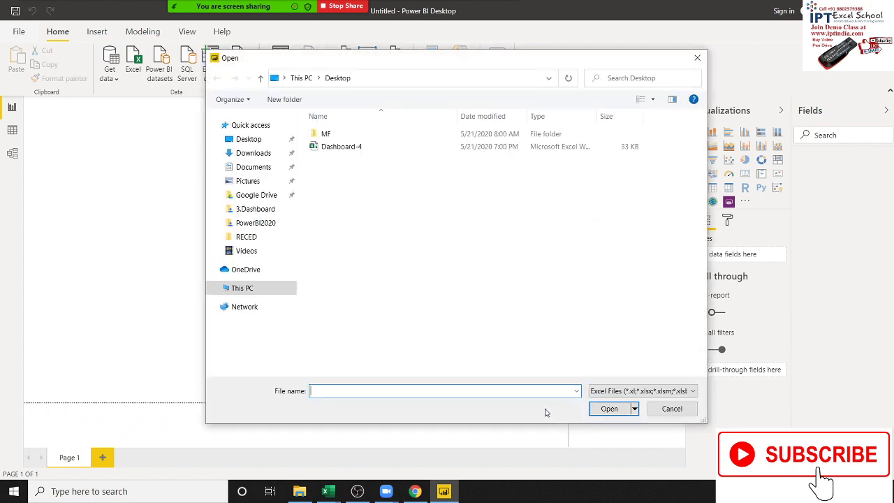
{"action": "left_click", "coordinate": [335, 150]}
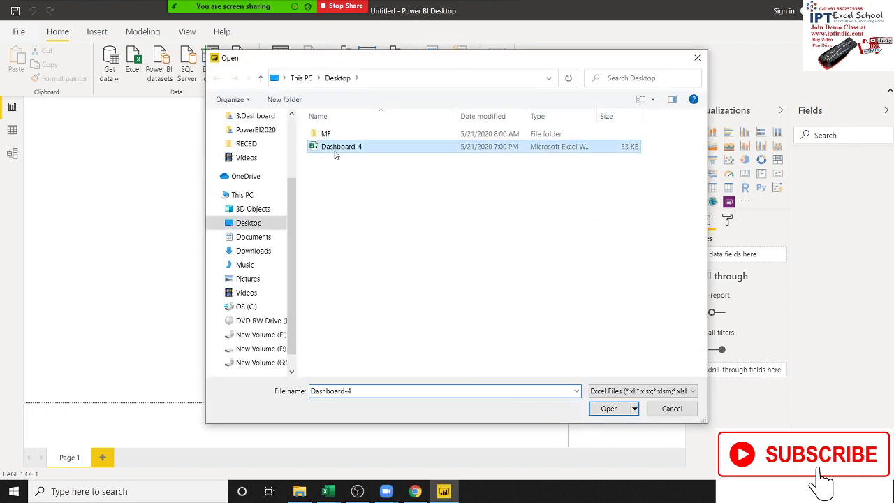
{"action": "left_click", "coordinate": [608, 409]}
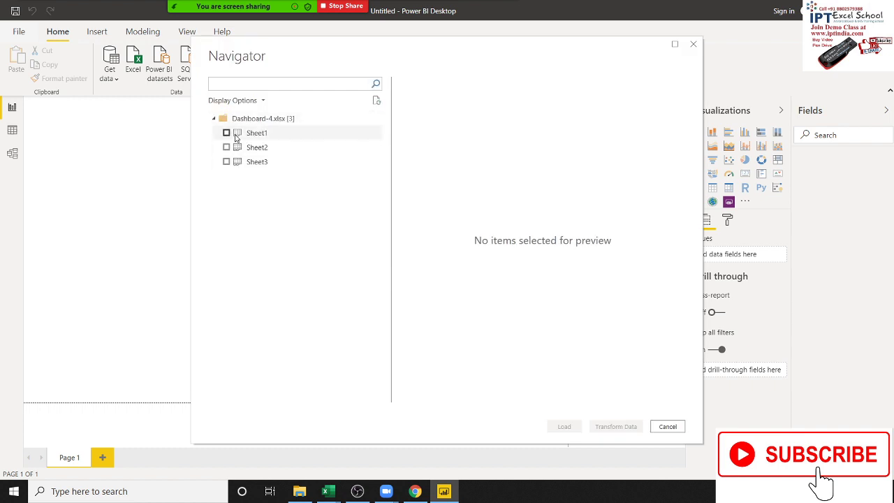
Tick Sheet1 in the Navigator and load it into the Power Query Editor for transforming.
{"action": "left_click", "coordinate": [226, 133]}
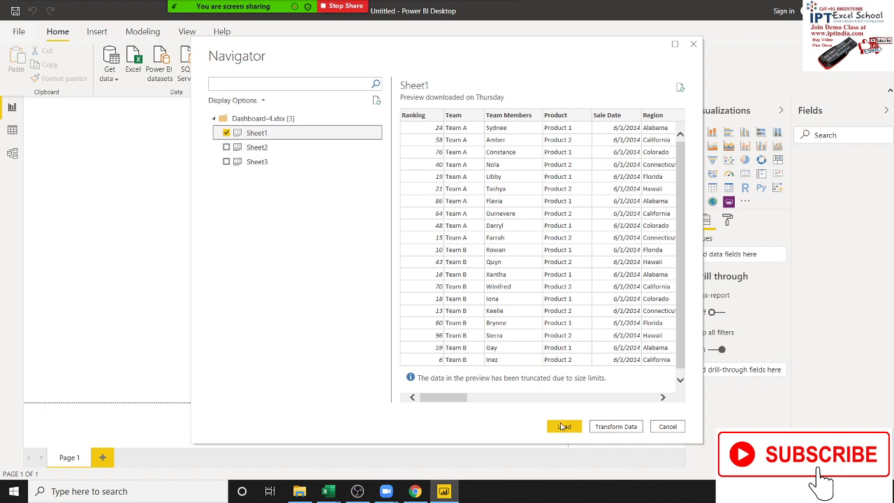
{"action": "left_click", "coordinate": [613, 427]}
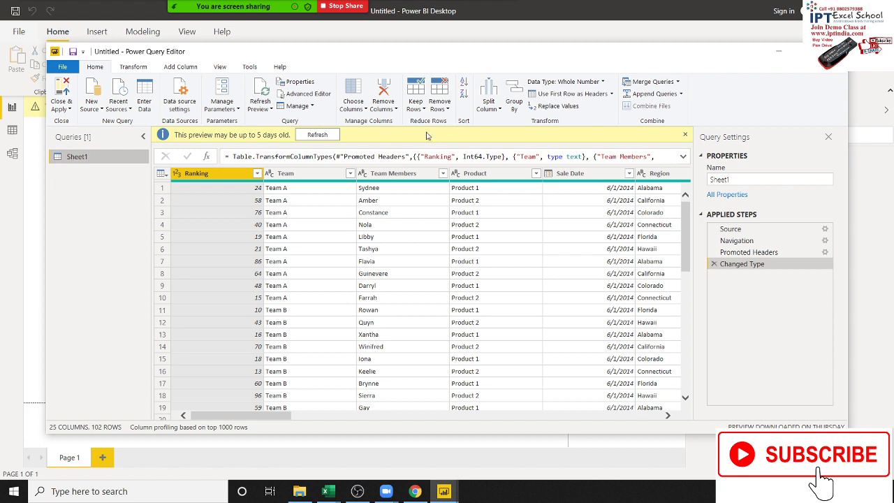
Refresh the Sheet1 preview, look over its values, then apply and load the query.
{"action": "left_click", "coordinate": [321, 135]}
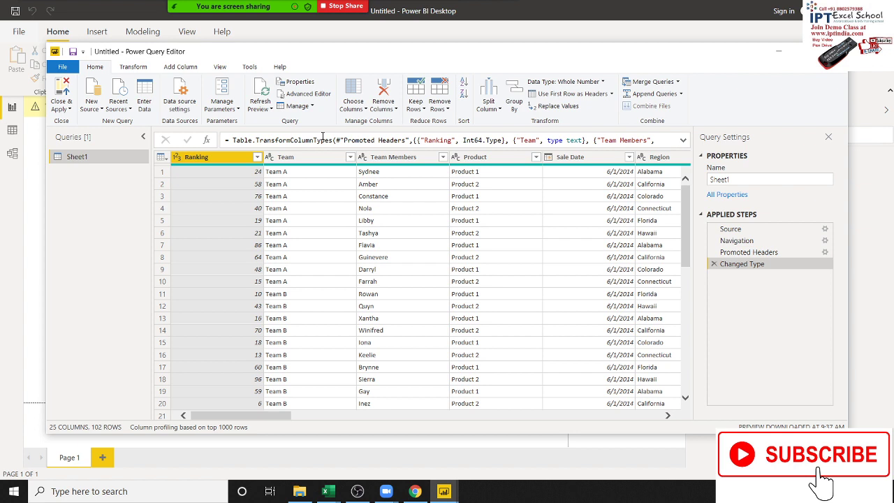
{"action": "left_click", "coordinate": [436, 195]}
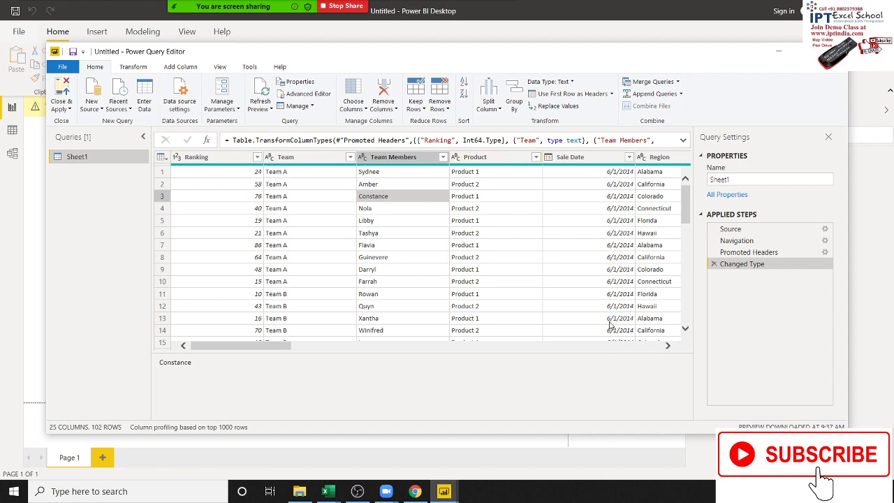
{"action": "scroll", "coordinate": [570, 196], "scroll_direction": "down", "scroll_amount": 5}
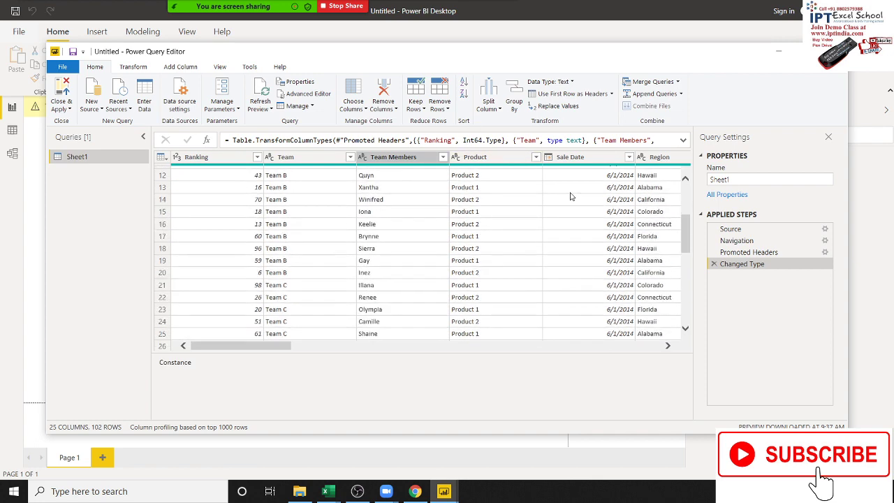
{"action": "scroll", "coordinate": [571, 196], "scroll_direction": "up", "scroll_amount": 4}
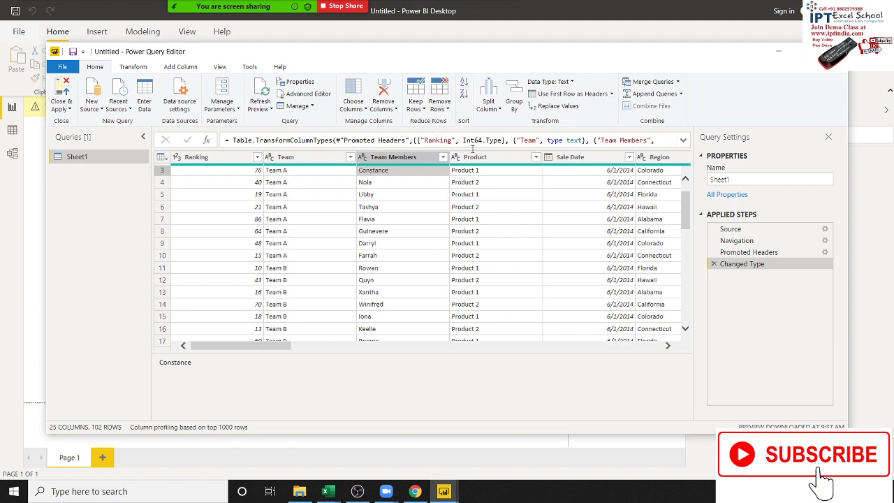
{"action": "scroll", "coordinate": [383, 192], "scroll_direction": "up", "scroll_amount": 1}
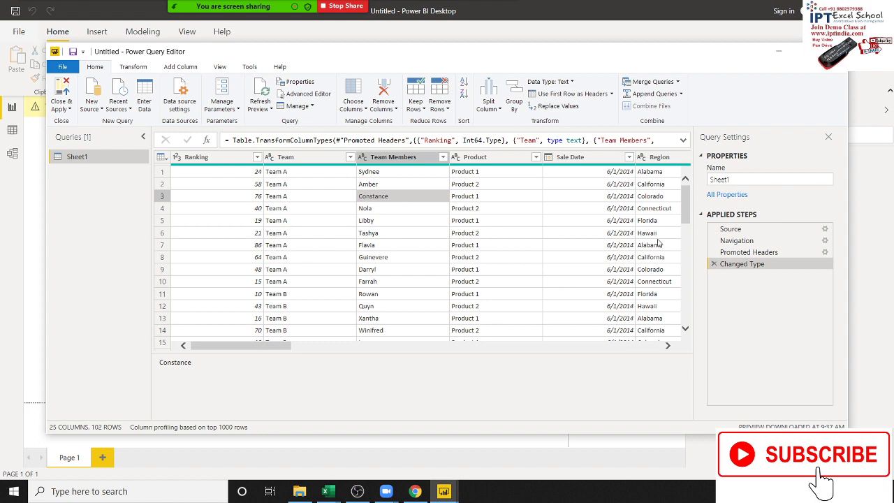
{"action": "mouse_move", "coordinate": [285, 345]}
{"action": "left_mouse_down"}
{"action": "mouse_move", "coordinate": [329, 350]}
{"action": "mouse_move", "coordinate": [284, 346]}
{"action": "left_mouse_up"}
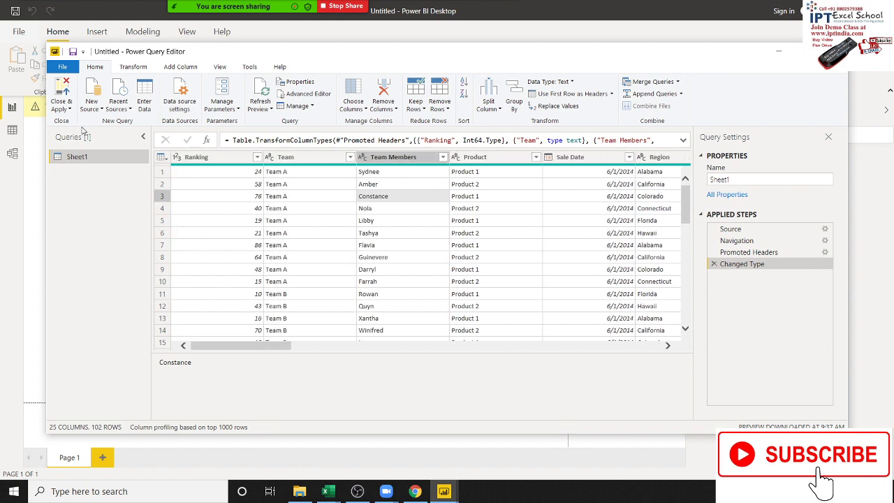
{"action": "left_click", "coordinate": [61, 91]}
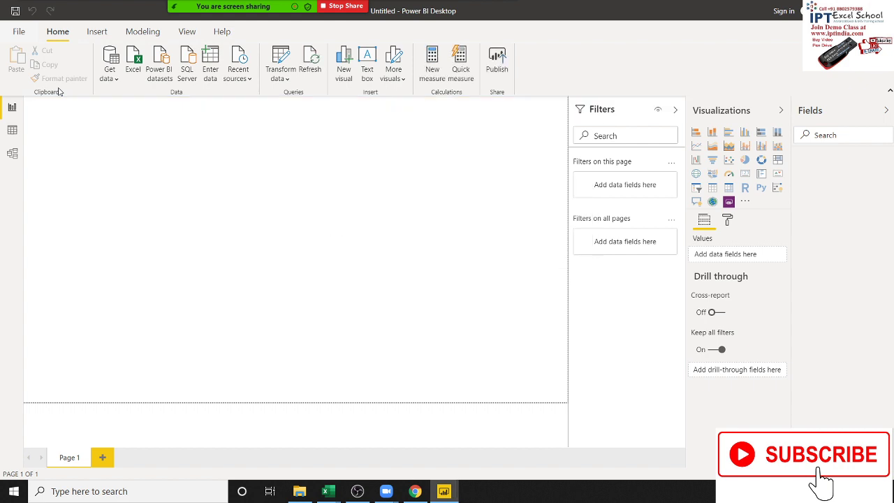
Look over the loaded Sheet1 rows in Data view, then return to the report.
{"action": "left_click", "coordinate": [21, 133]}
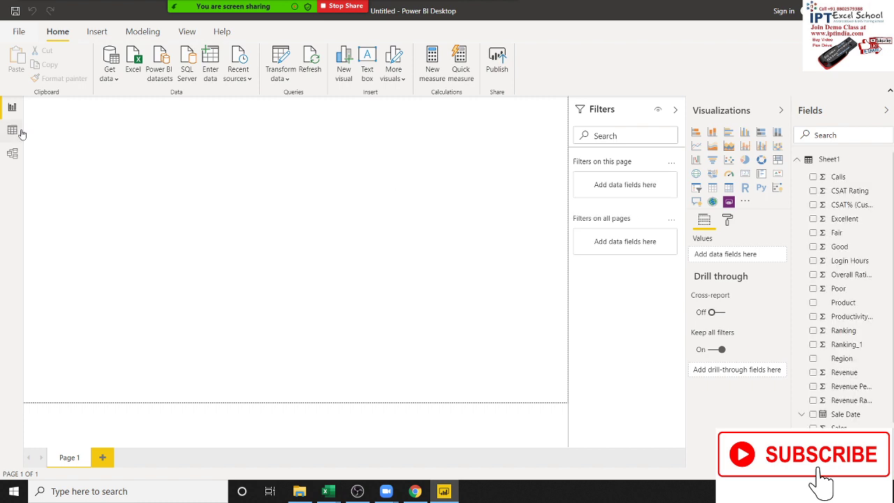
{"action": "left_click", "coordinate": [12, 132]}
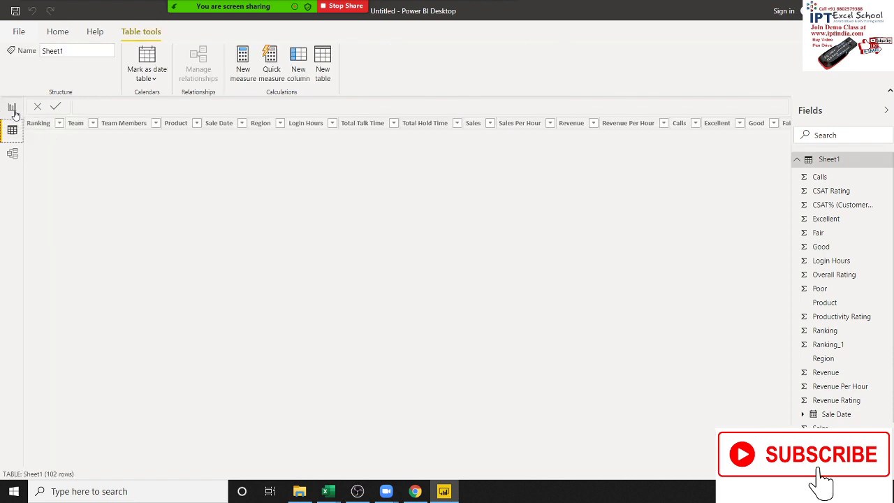
{"action": "left_click", "coordinate": [12, 108]}
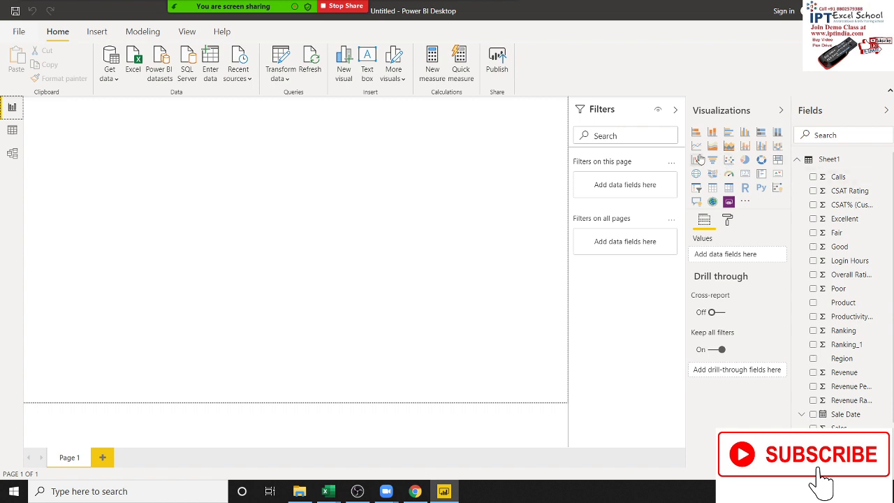
Add a Table visual showing Region and Revenue, and enlarge it on the page.
{"action": "left_click", "coordinate": [712, 190]}
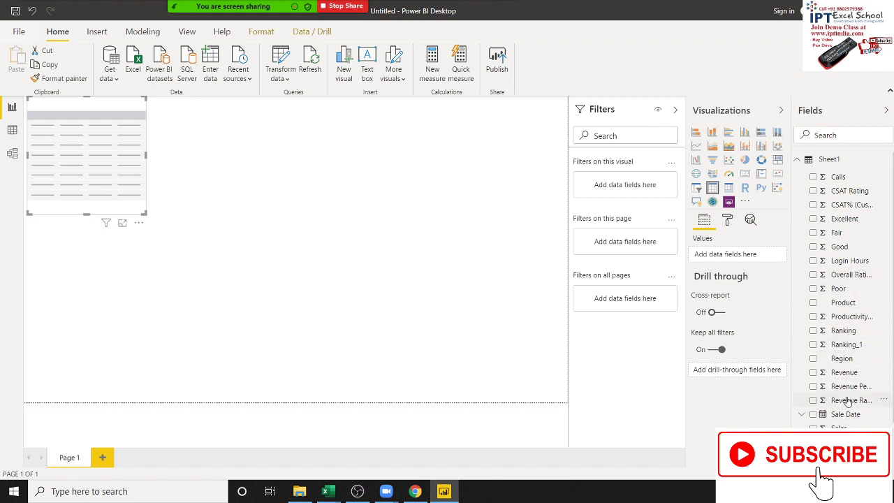
{"action": "left_click_drag", "start_coordinate": [842, 358], "coordinate": [116, 190]}
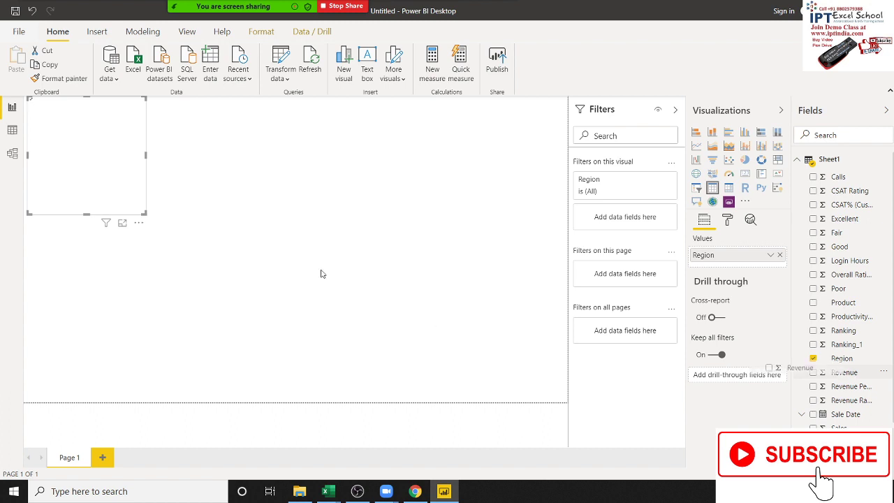
{"action": "left_click_drag", "start_coordinate": [842, 372], "coordinate": [141, 215]}
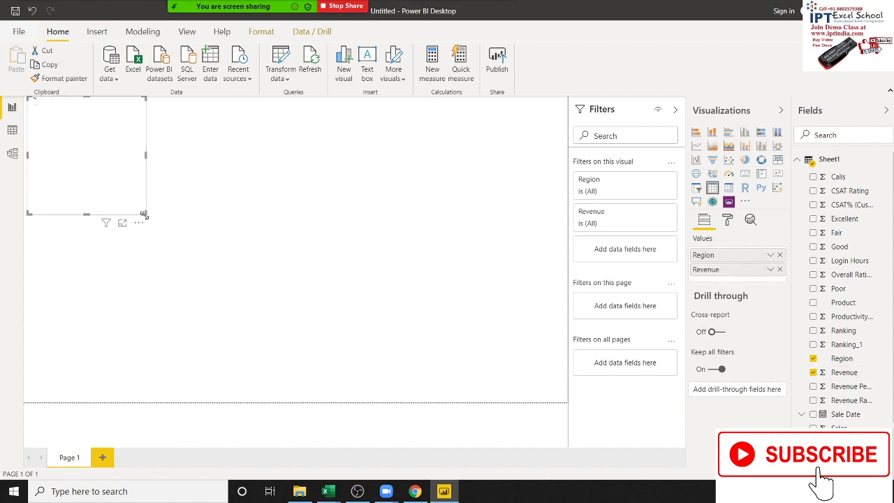
{"action": "left_click_drag", "start_coordinate": [144, 214], "coordinate": [253, 331]}
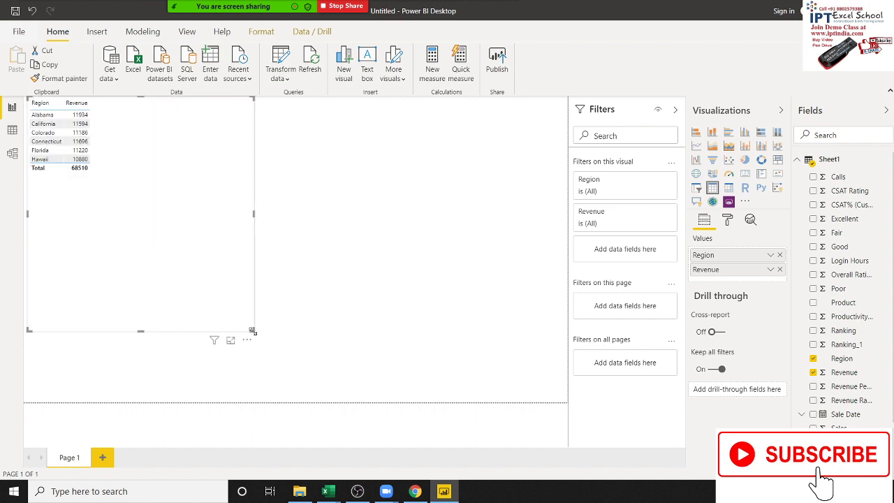
{"action": "left_click", "coordinate": [344, 162]}
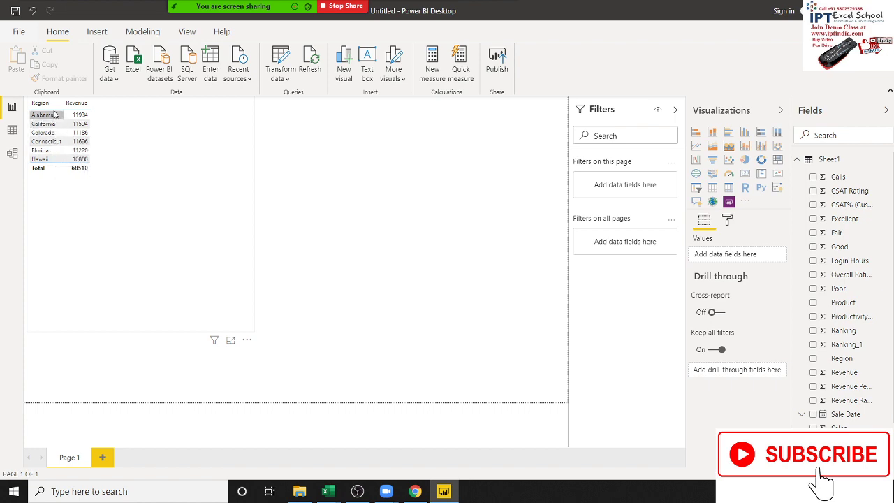
Sort the Sheet1 query by Region in descending order and apply the change.
{"action": "left_click", "coordinate": [13, 131]}
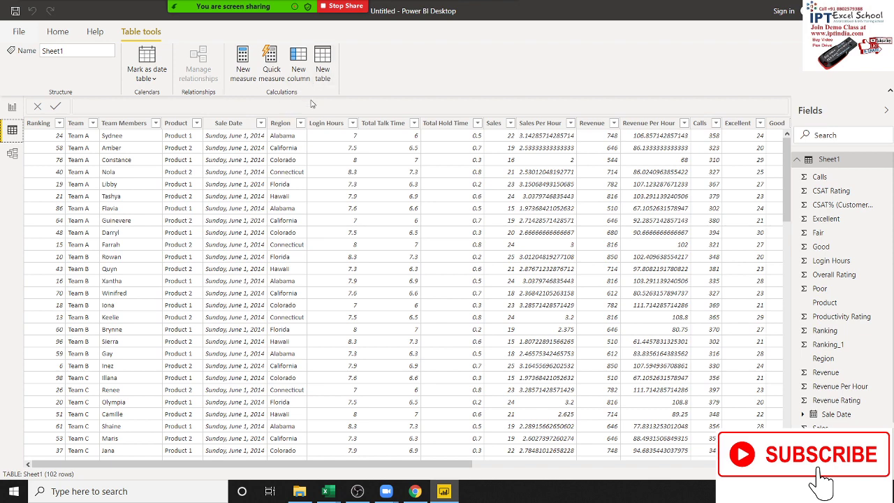
{"action": "left_click", "coordinate": [57, 31]}
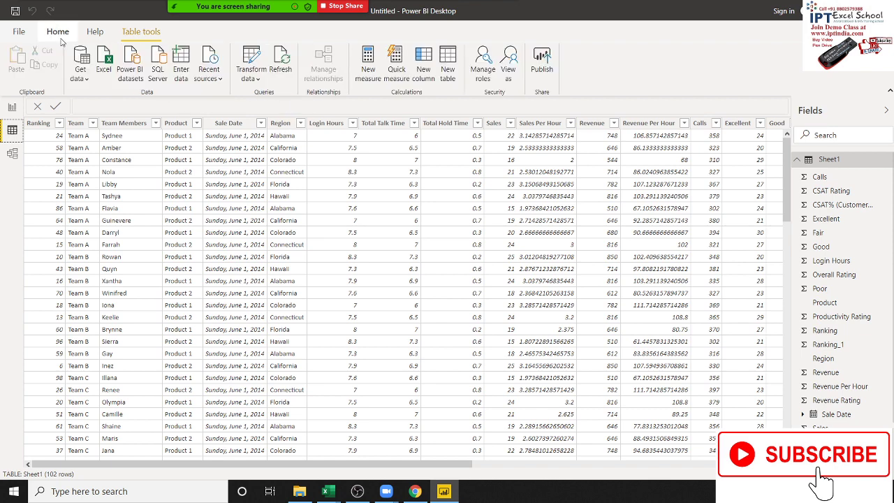
{"action": "left_click", "coordinate": [248, 60]}
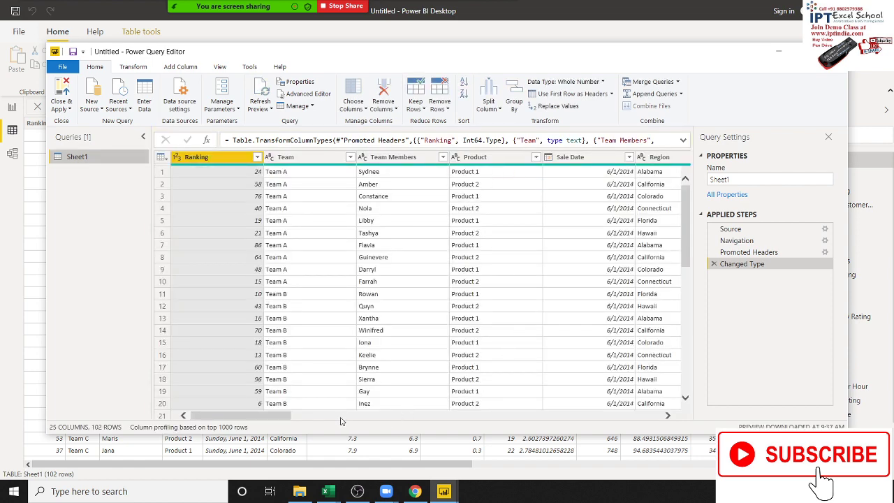
{"action": "left_click_drag", "start_coordinate": [287, 416], "coordinate": [339, 416]}
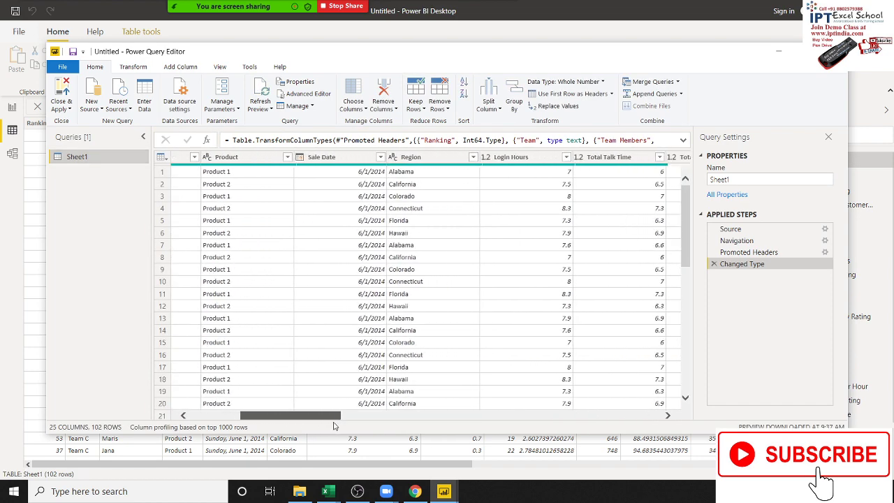
{"action": "left_click", "coordinate": [452, 157]}
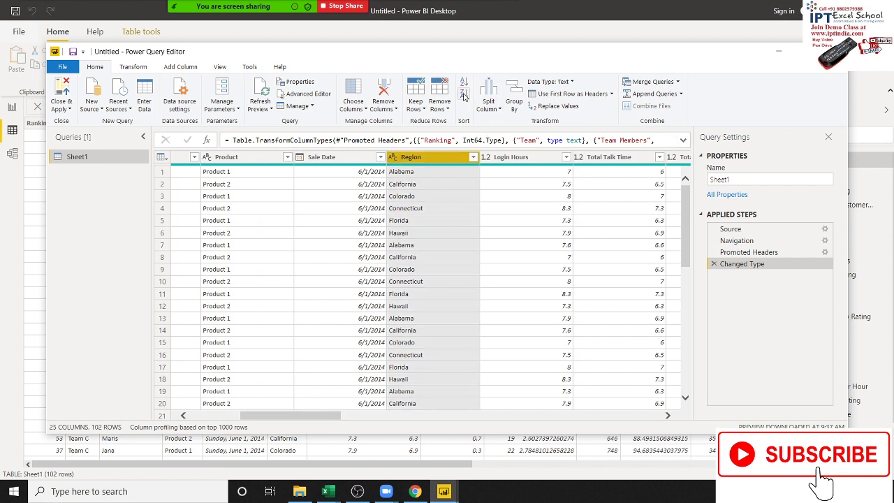
{"action": "left_click", "coordinate": [463, 95]}
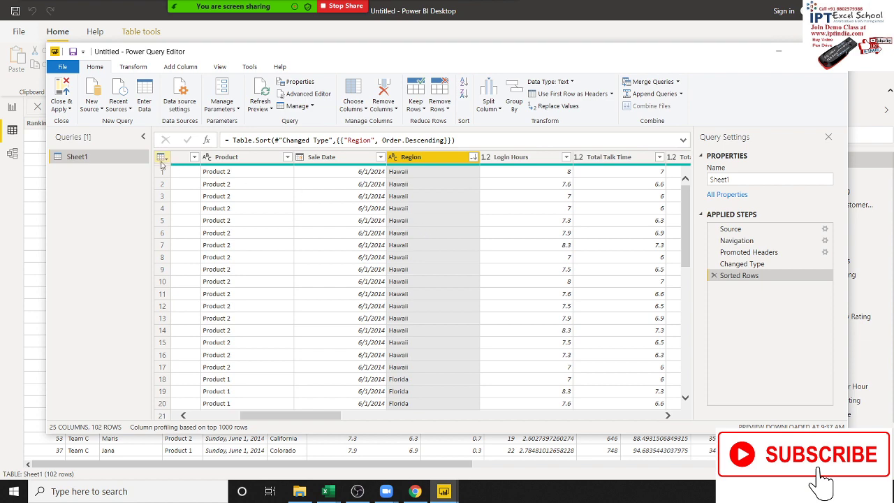
{"action": "left_click", "coordinate": [62, 88]}
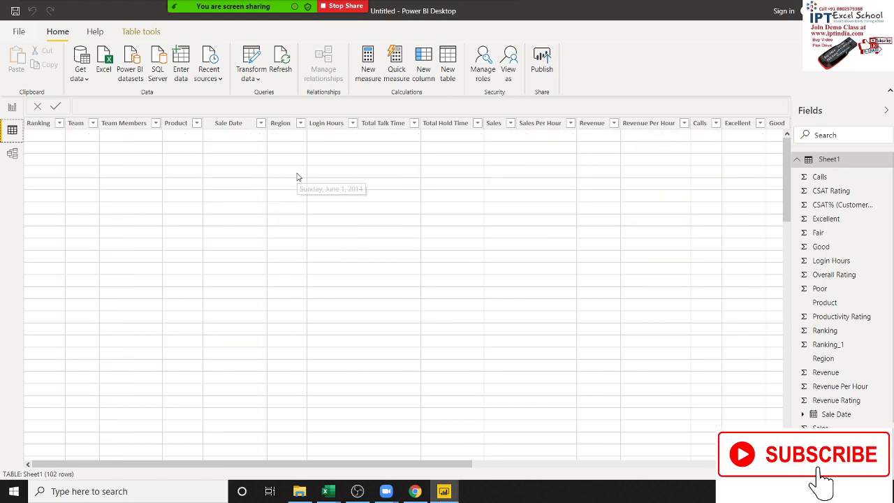
Check the Region column's sort options in Data view without sorting, then return to the report.
{"action": "left_click", "coordinate": [280, 124]}
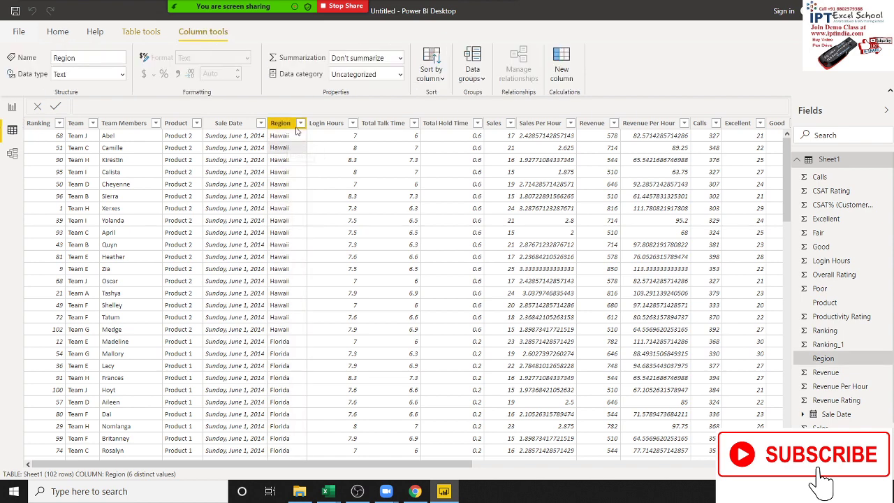
{"action": "left_click", "coordinate": [300, 124]}
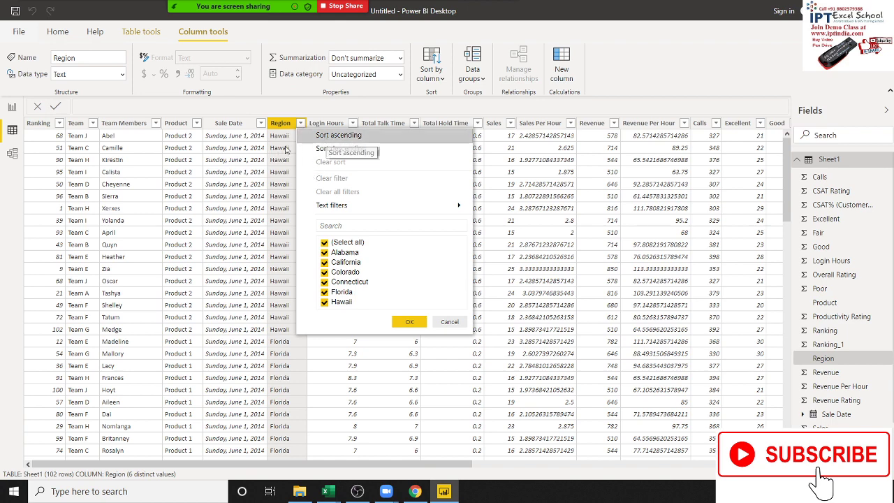
{"action": "left_click", "coordinate": [280, 152]}
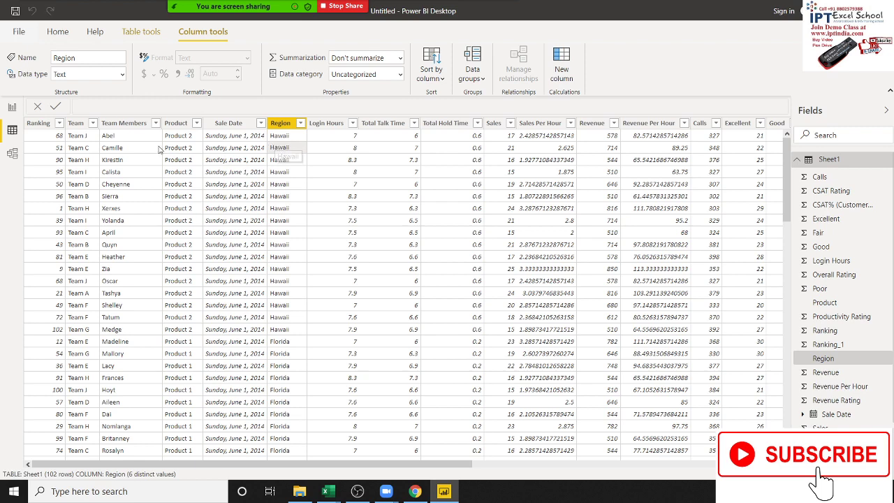
{"action": "left_click", "coordinate": [12, 107]}
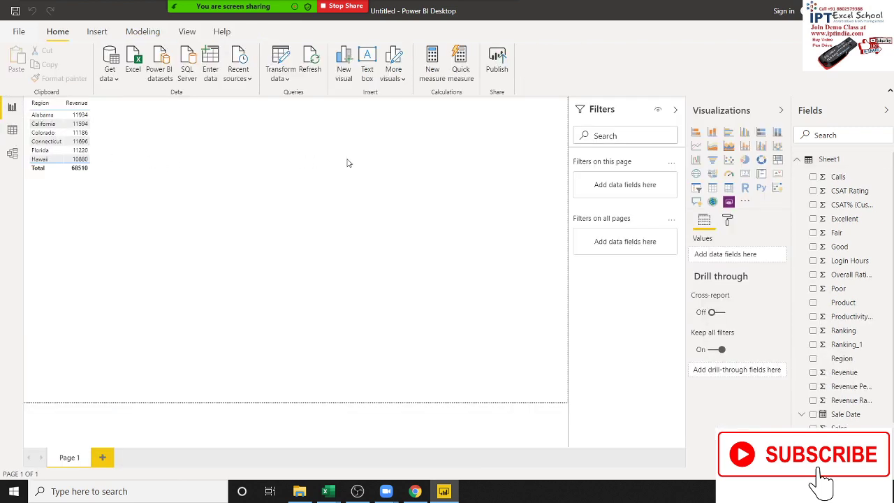
{"action": "left_click", "coordinate": [714, 188]}
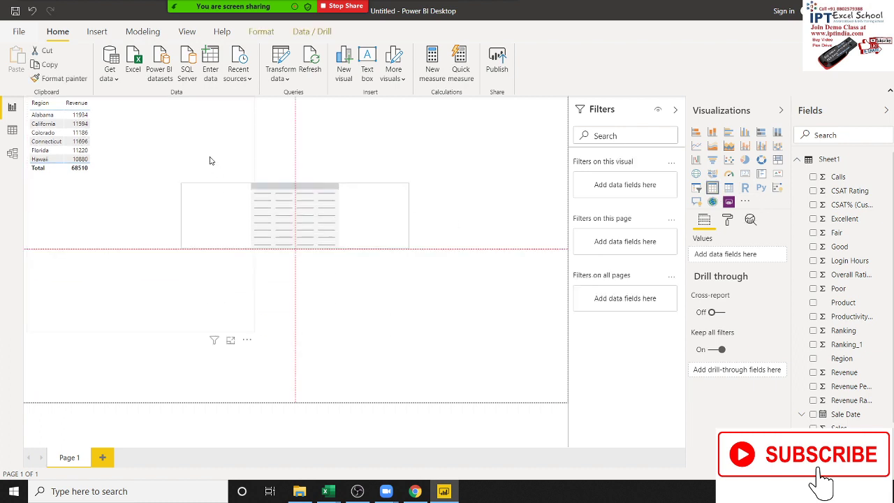
{"action": "left_click_drag", "start_coordinate": [77, 342], "coordinate": [203, 125]}
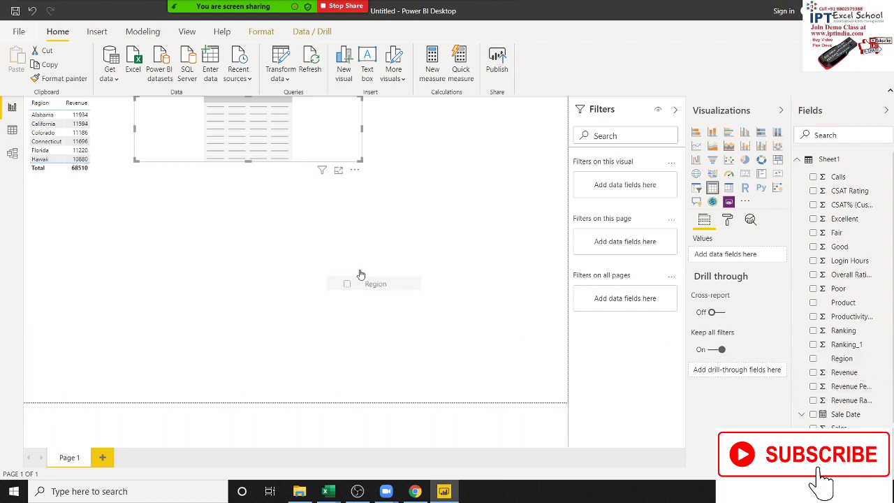
{"action": "left_click_drag", "start_coordinate": [852, 365], "coordinate": [287, 150]}
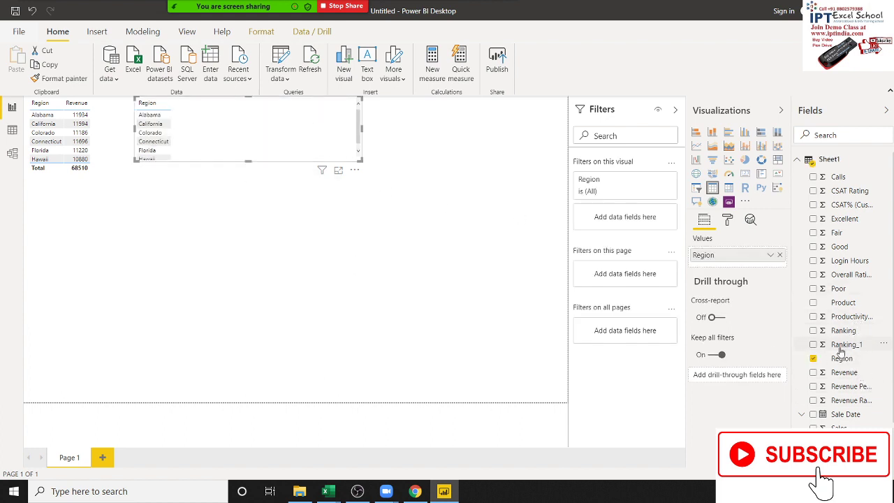
{"action": "left_click_drag", "start_coordinate": [843, 376], "coordinate": [265, 130]}
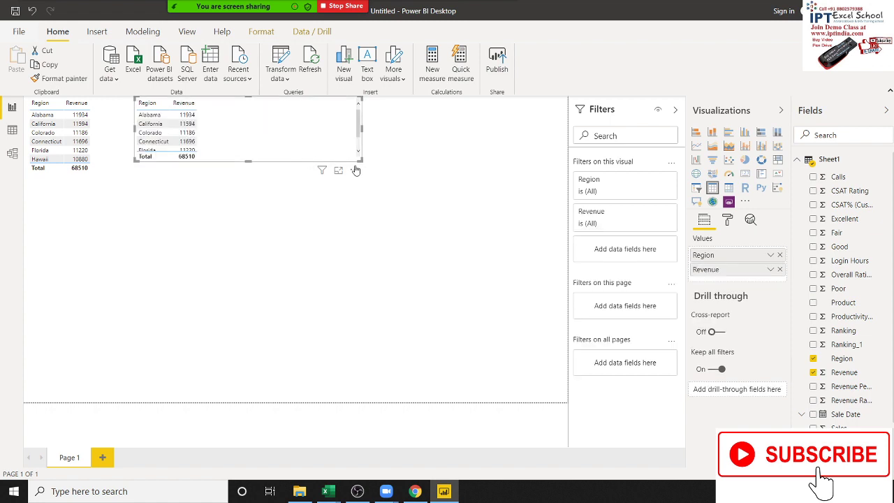
{"action": "left_click_drag", "start_coordinate": [360, 170], "coordinate": [357, 197]}
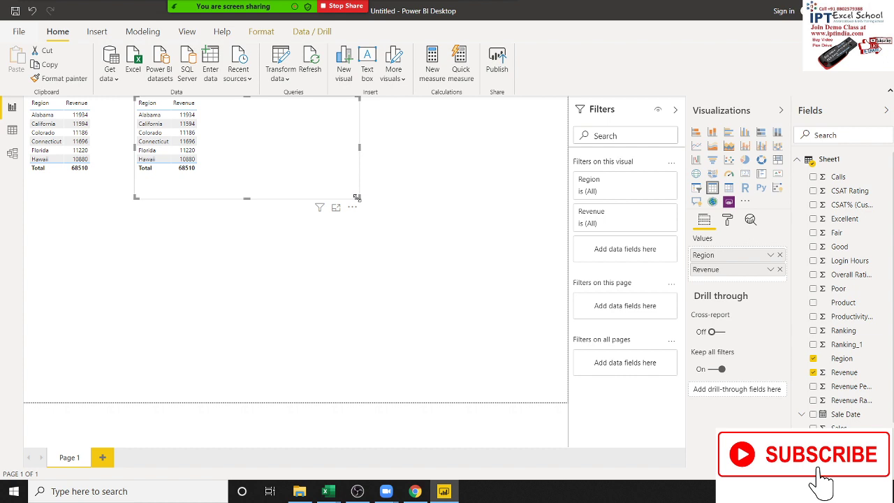
{"action": "key", "text": "Delete"}
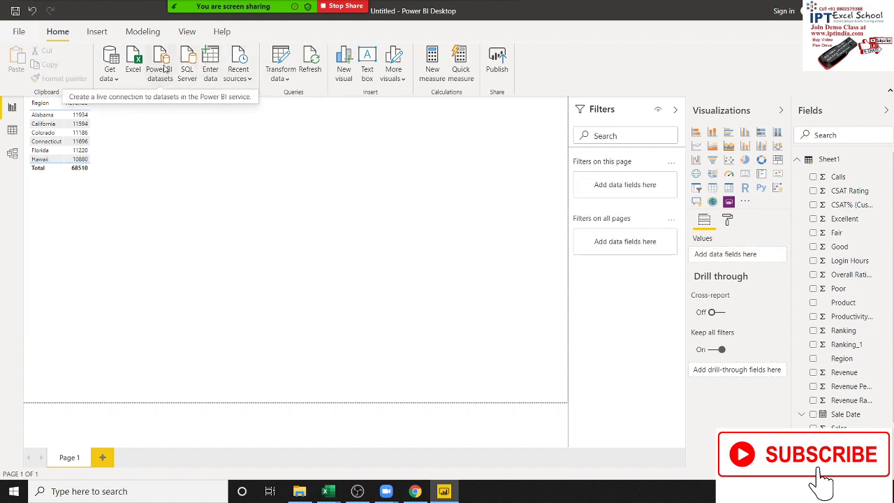
Filter the Sheet1 query's Team column to Team A only and apply the changes.
{"action": "left_click", "coordinate": [280, 55]}
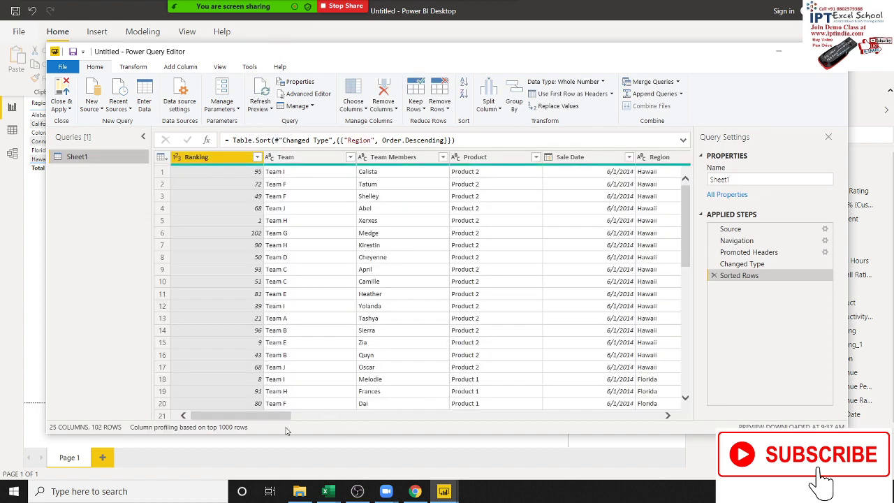
{"action": "left_click_drag", "start_coordinate": [242, 417], "coordinate": [310, 416]}
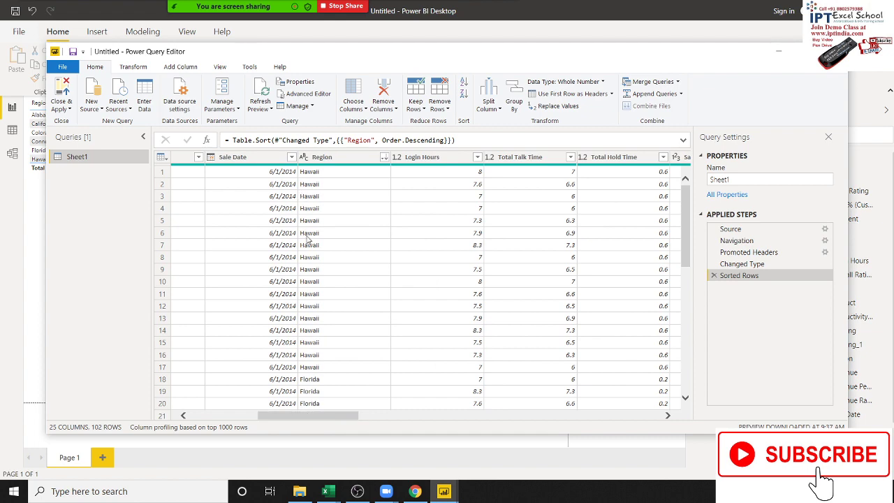
{"action": "left_click_drag", "start_coordinate": [330, 418], "coordinate": [252, 428]}
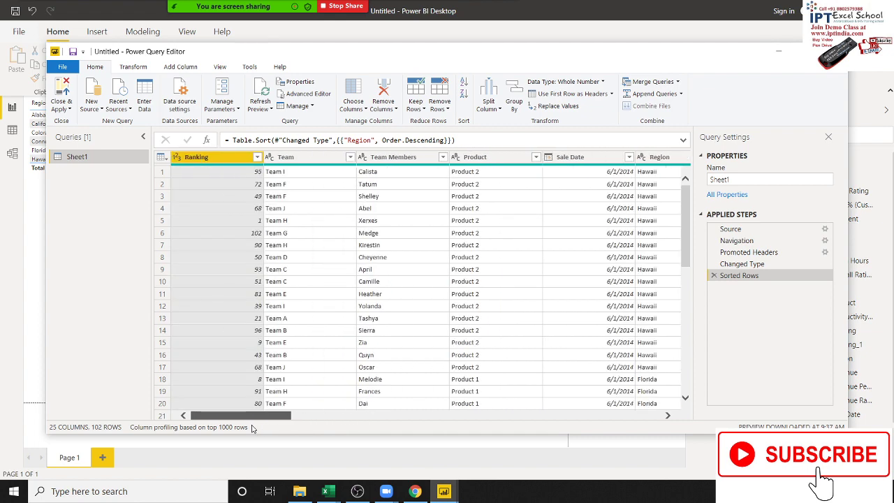
{"action": "left_click", "coordinate": [344, 161]}
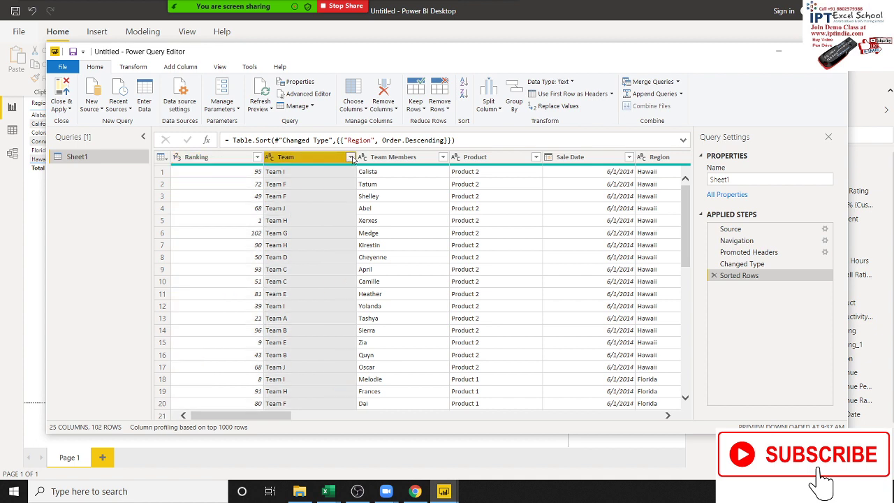
{"action": "left_click", "coordinate": [350, 158]}
{"action": "left_click", "coordinate": [186, 280]}
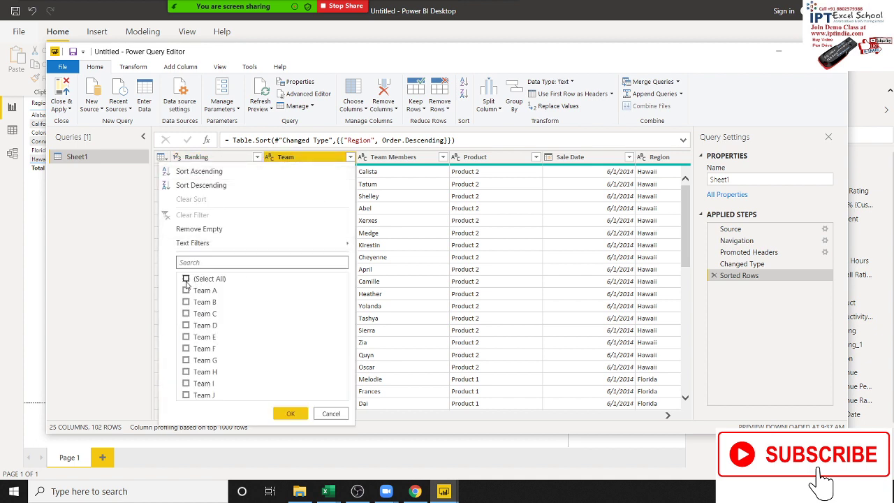
{"action": "left_click", "coordinate": [186, 290]}
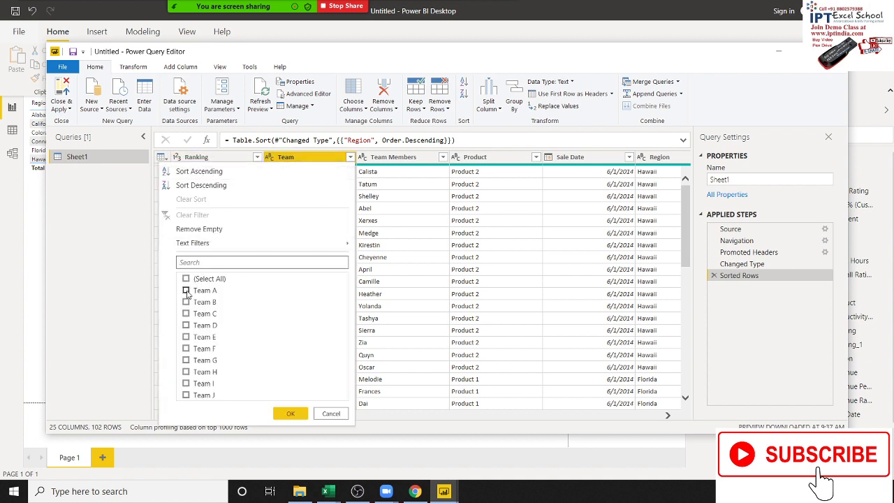
{"action": "left_click", "coordinate": [290, 415]}
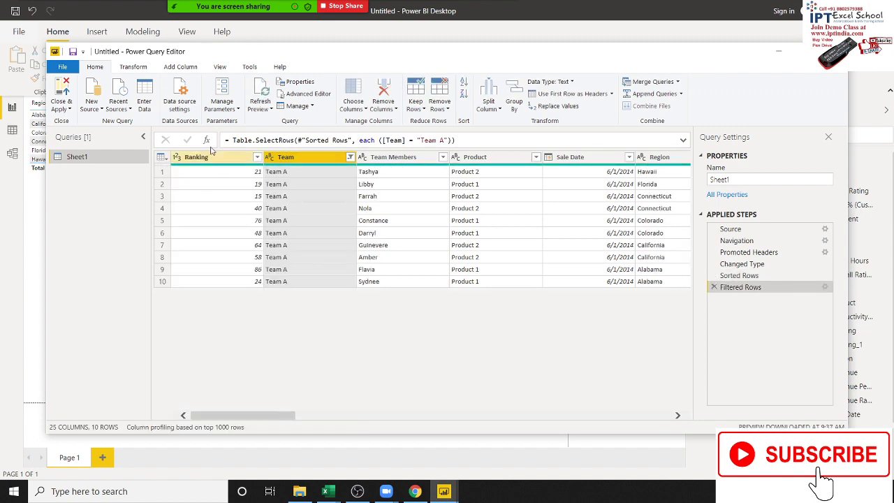
{"action": "left_click", "coordinate": [65, 93]}
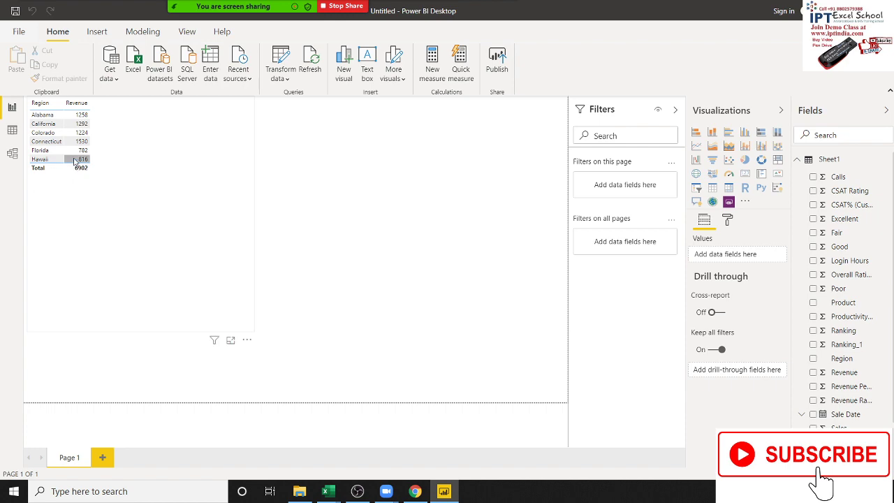
Review the 10 Team A rows in Data view, browsing column headers and filter lists.
{"action": "left_click", "coordinate": [12, 130]}
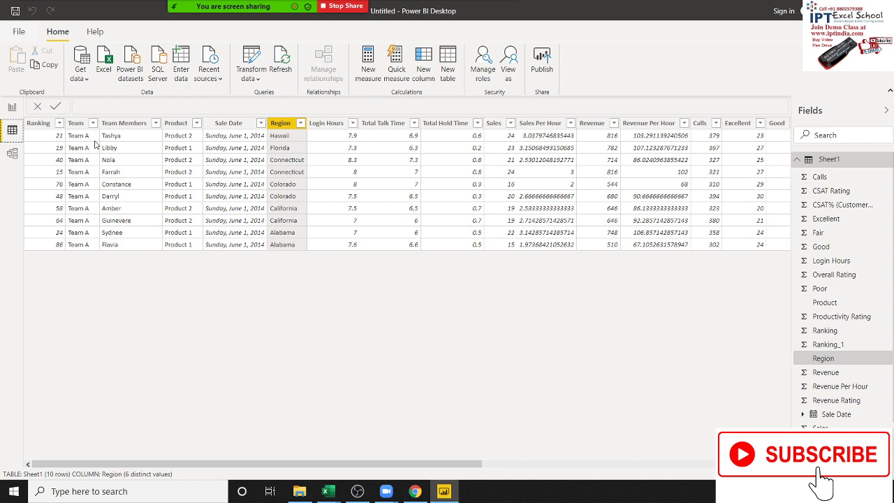
{"action": "left_click", "coordinate": [199, 142]}
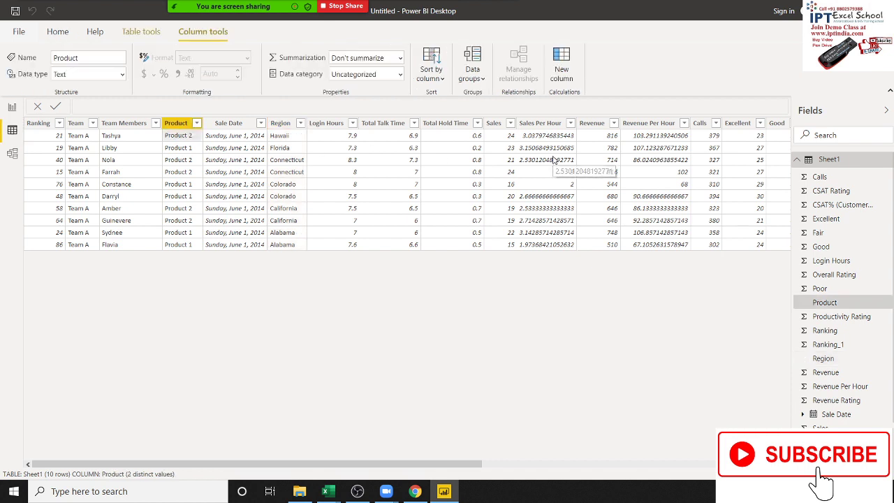
{"action": "left_click", "coordinate": [547, 160]}
{"action": "left_click", "coordinate": [353, 123]}
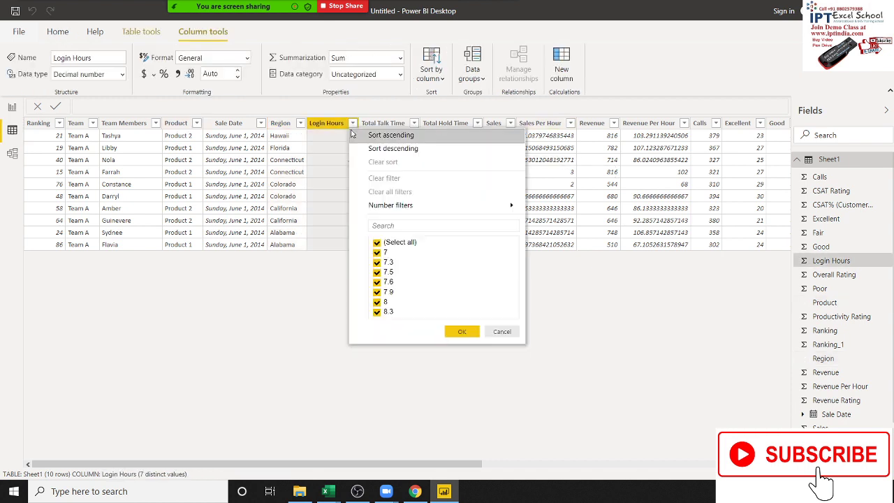
{"action": "left_click", "coordinate": [265, 178]}
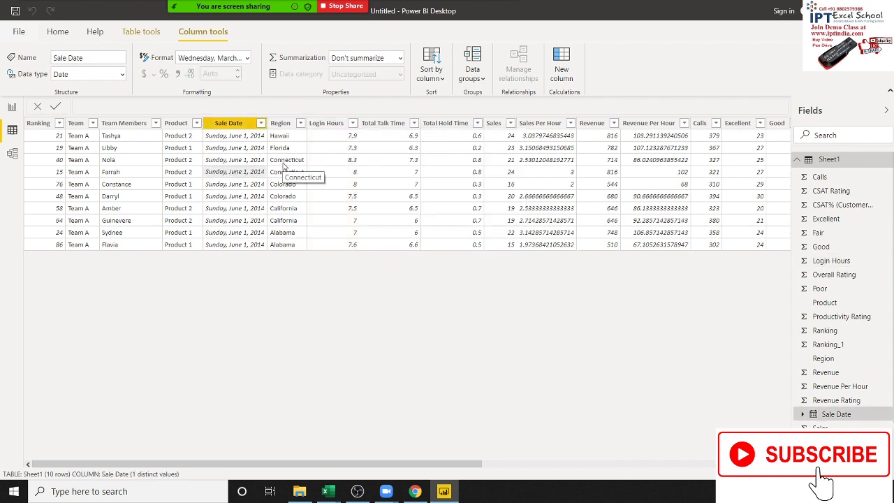
{"action": "left_click", "coordinate": [92, 123]}
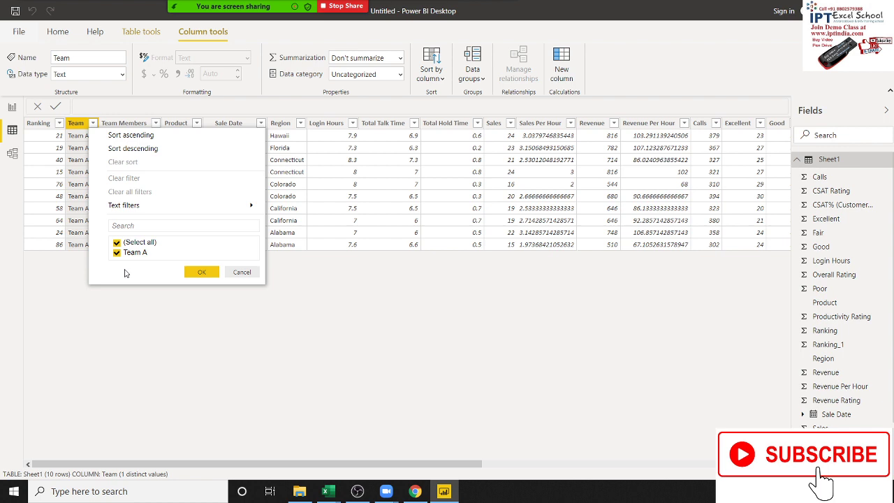
{"action": "left_click", "coordinate": [245, 281]}
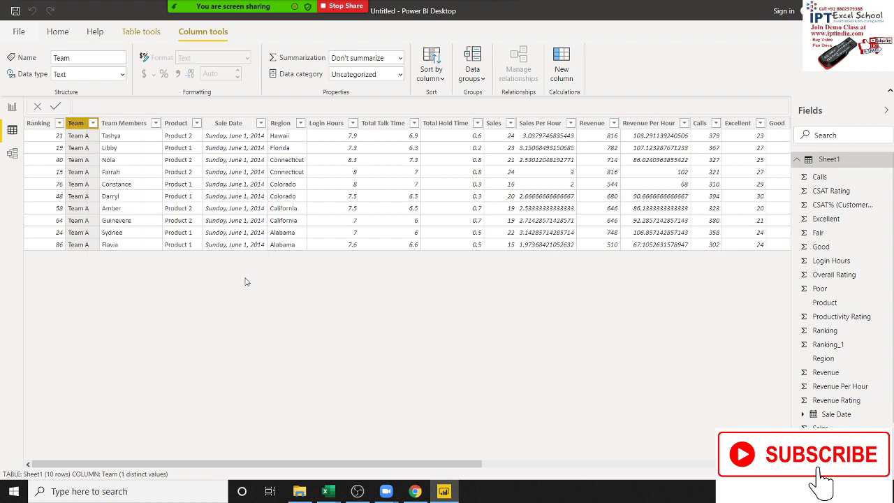
{"action": "left_click", "coordinate": [179, 154]}
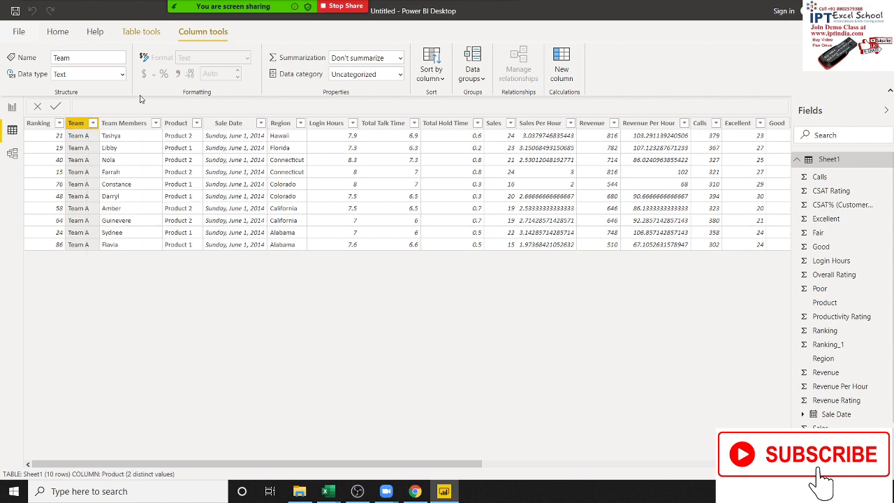
{"action": "left_click", "coordinate": [140, 32]}
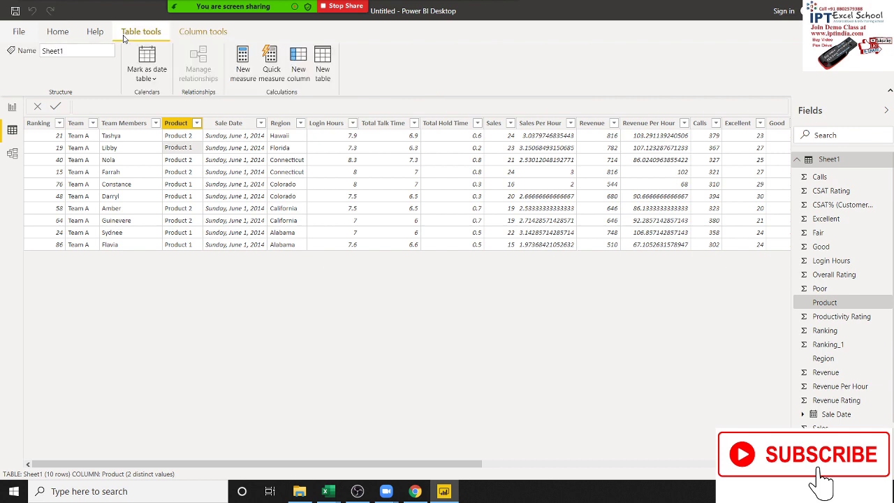
{"action": "left_click", "coordinate": [58, 32]}
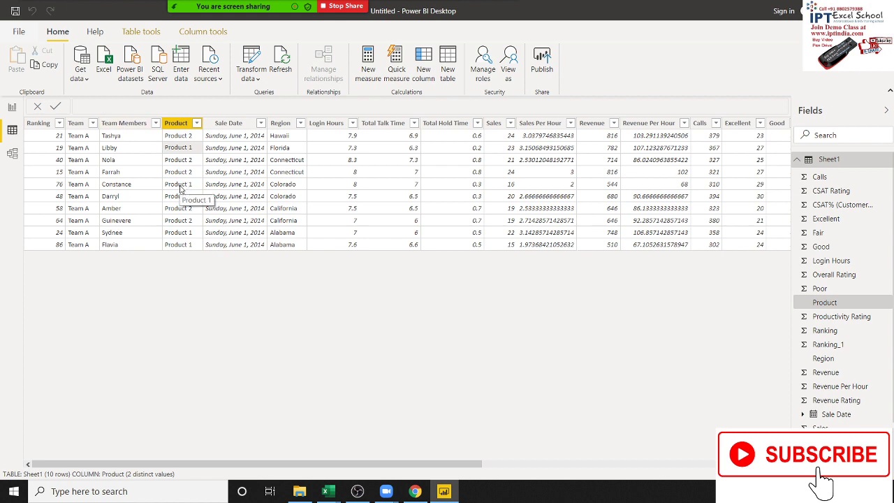
{"action": "left_click", "coordinate": [253, 60]}
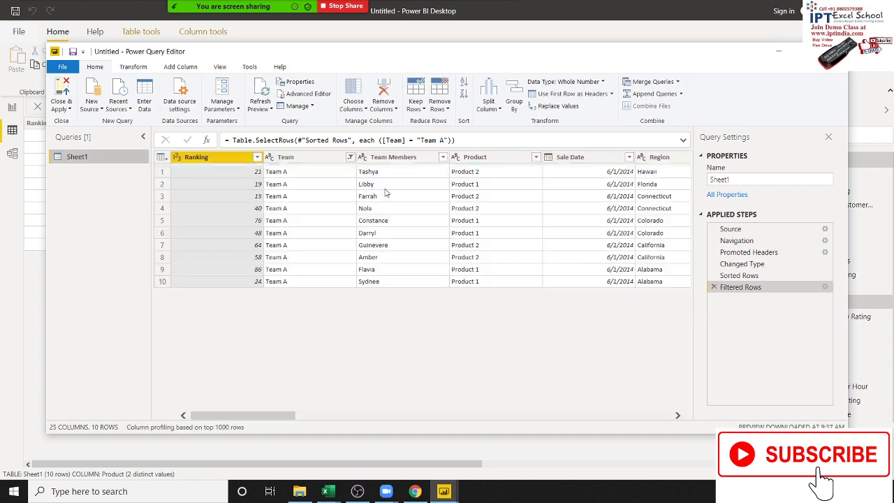
{"action": "left_click", "coordinate": [349, 158]}
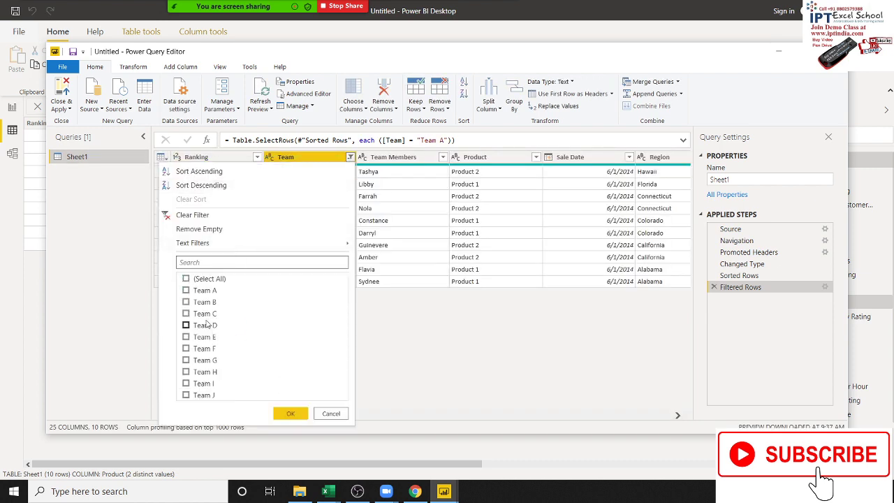
{"action": "left_click", "coordinate": [186, 279]}
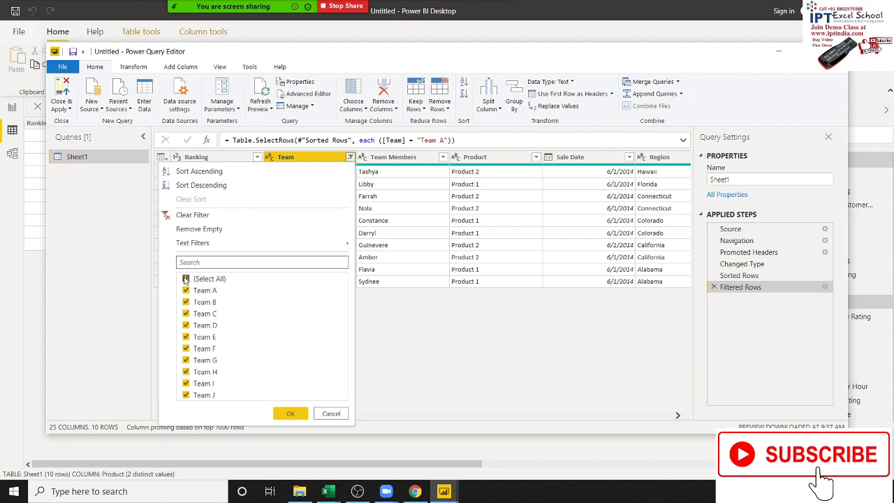
{"action": "left_click", "coordinate": [290, 414]}
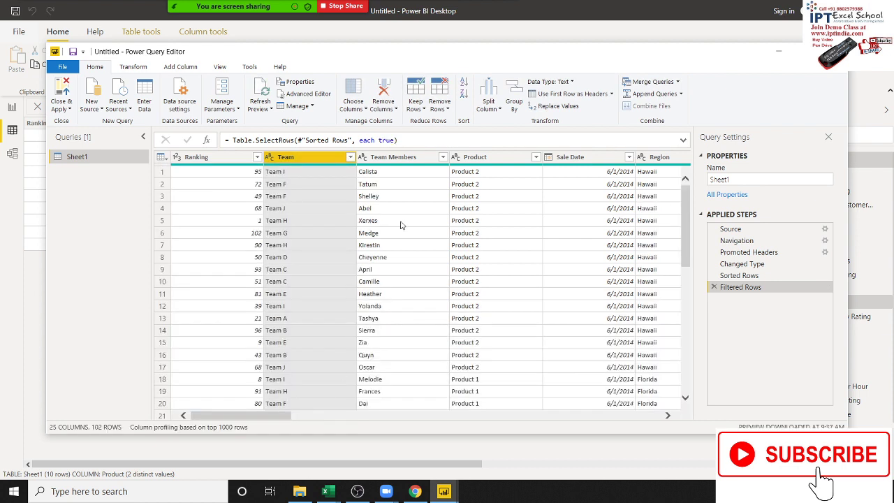
{"action": "left_click", "coordinate": [403, 221]}
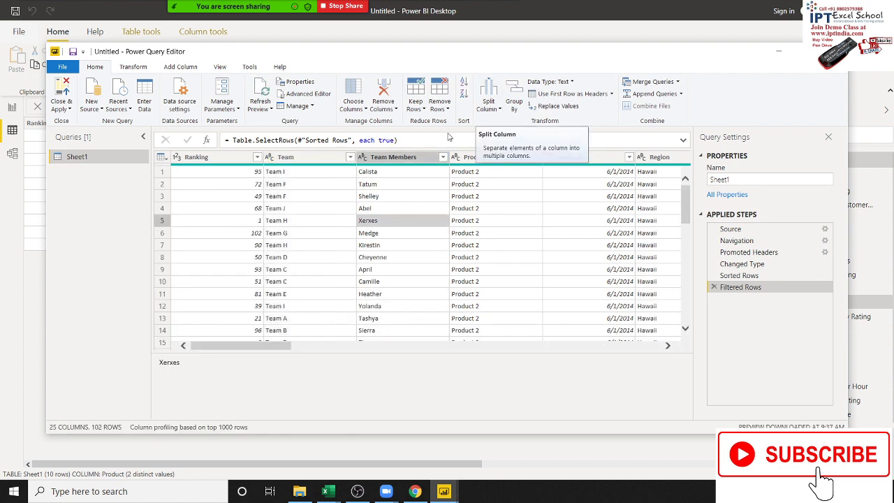
Select the Team column and choose Split Column By Delimiter.
{"action": "left_click", "coordinate": [304, 157]}
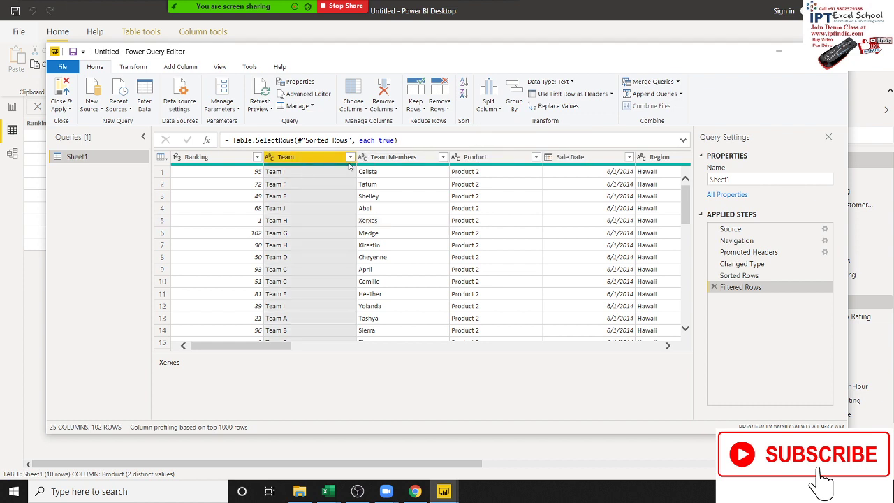
{"action": "left_click", "coordinate": [502, 109]}
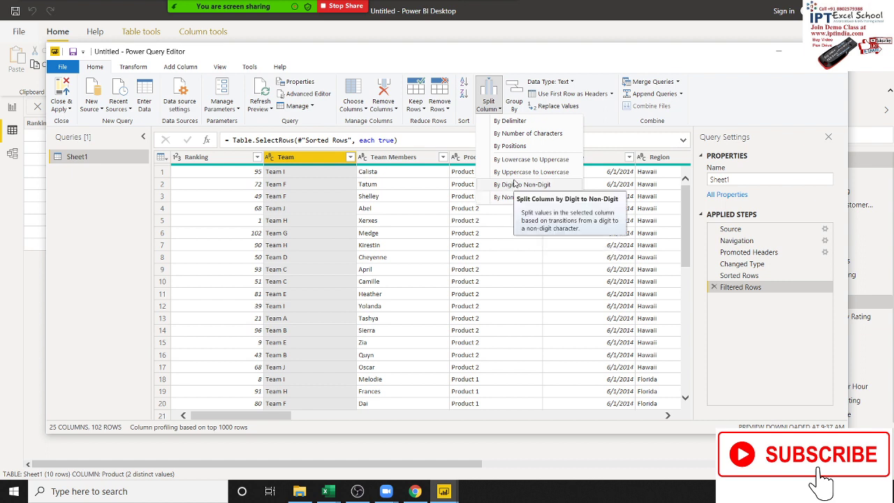
{"action": "left_click", "coordinate": [519, 123]}
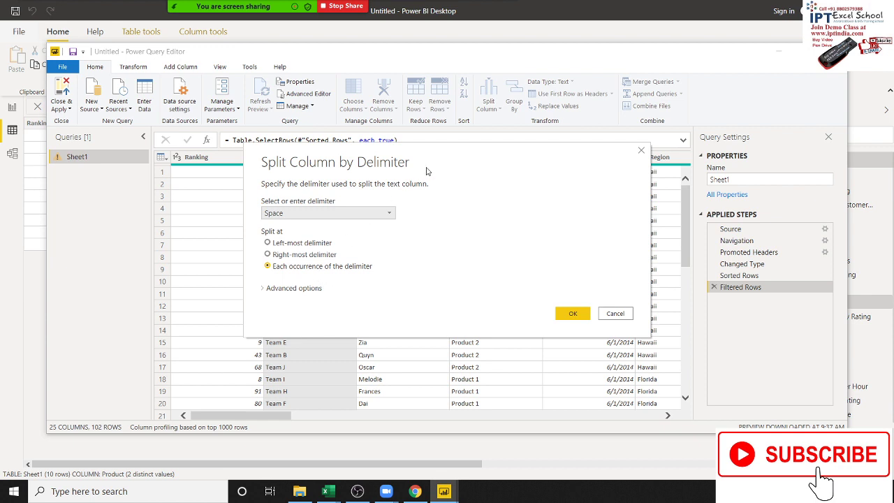
Split Team at each Space occurrence into Team.1 and Team.2.
{"action": "left_click", "coordinate": [310, 217]}
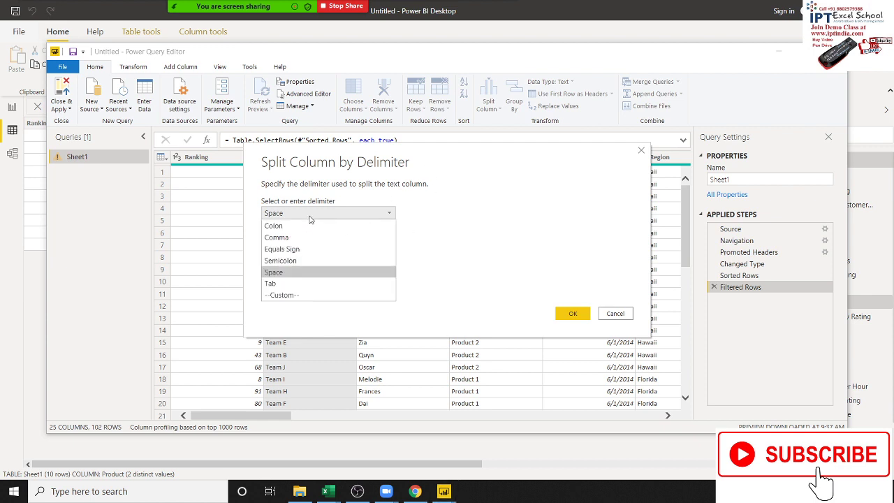
{"action": "left_click", "coordinate": [298, 273]}
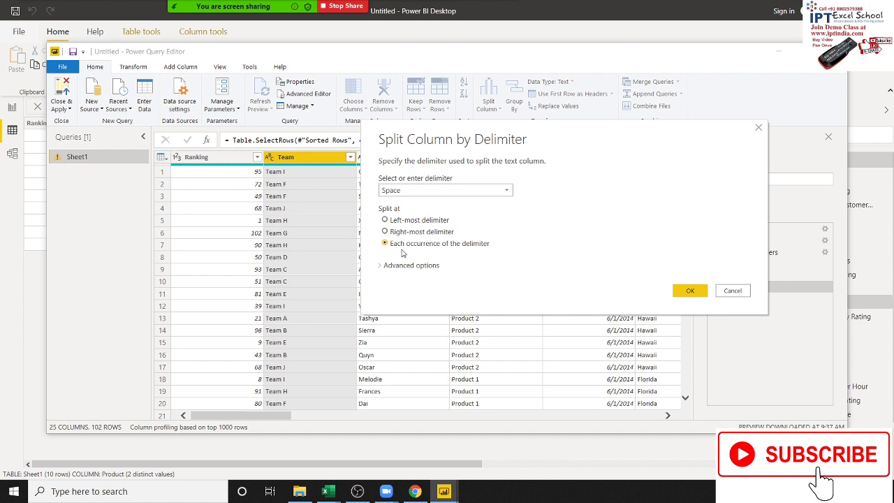
{"action": "left_click", "coordinate": [403, 269]}
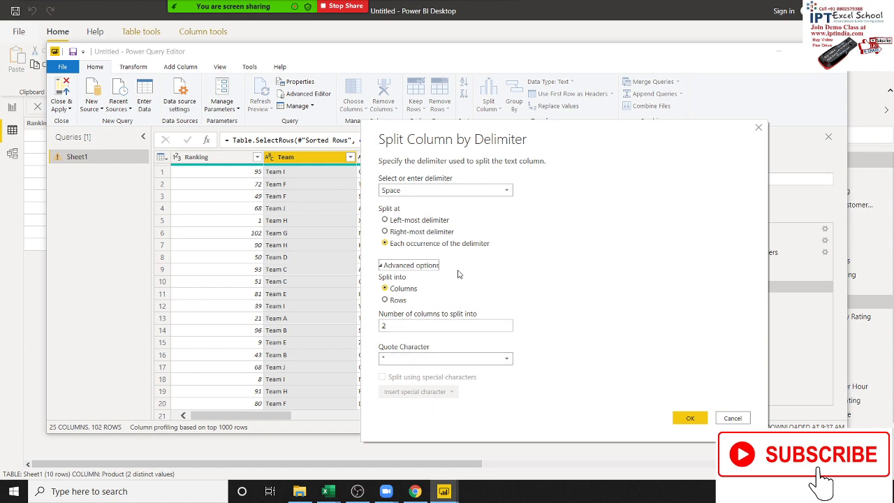
{"action": "left_click", "coordinate": [688, 418]}
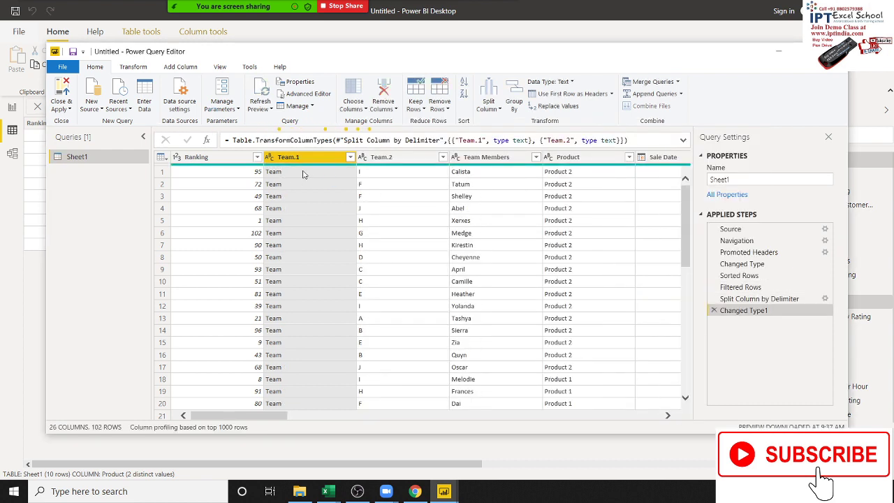
Rename the Team.1 column to Type.
{"action": "left_click", "coordinate": [390, 159]}
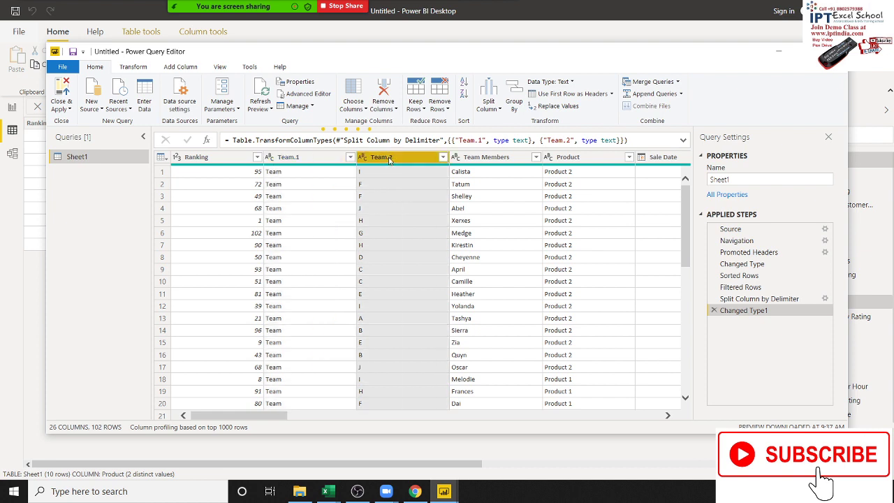
{"action": "left_click", "coordinate": [314, 160]}
{"action": "double_click", "coordinate": [312, 160]}
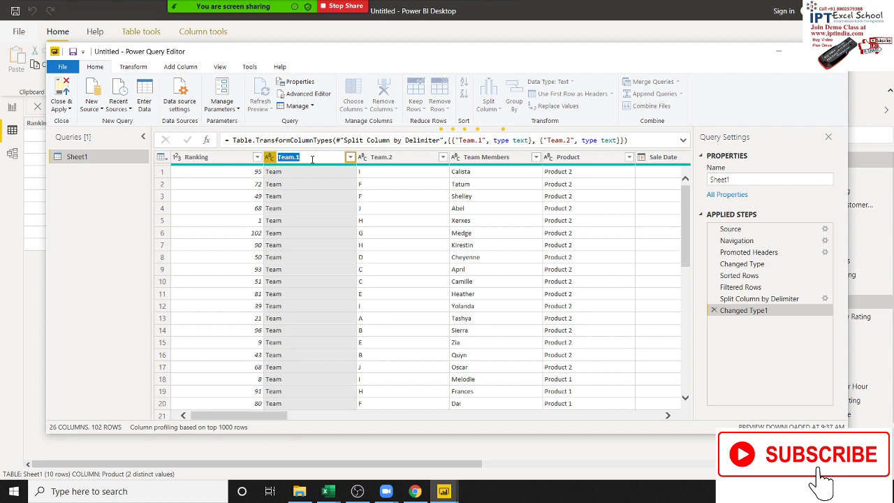
{"action": "type", "text": "A"}
{"action": "type", "text": "d"}
{"action": "key", "text": "BackSpace"}
{"action": "key", "text": "BackSpace"}
{"action": "key", "text": "BackSpace"}
{"action": "type", "text": "Typ"}
{"action": "left_click", "coordinate": [376, 158]}
Rename the Team.2 column to ID and check both renamed columns.
{"action": "double_click", "coordinate": [381, 156]}
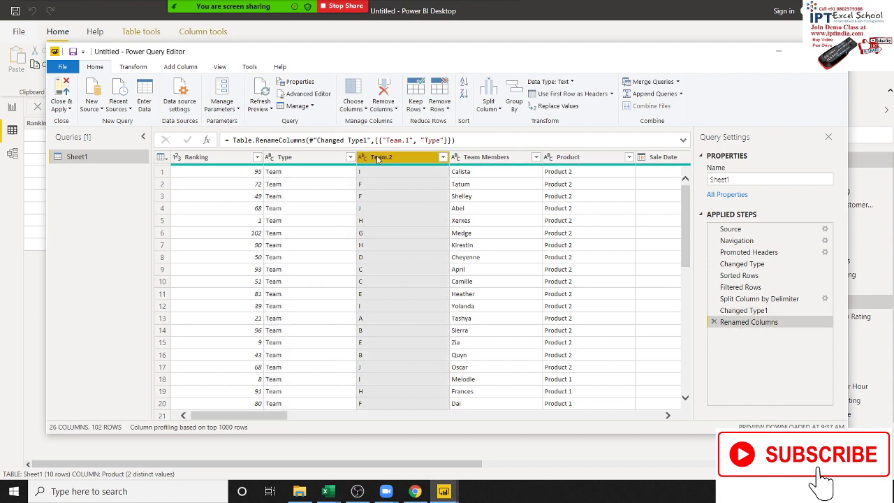
{"action": "left_click", "coordinate": [358, 161]}
{"action": "type", "text": "ID"}
{"action": "left_click", "coordinate": [302, 167]}
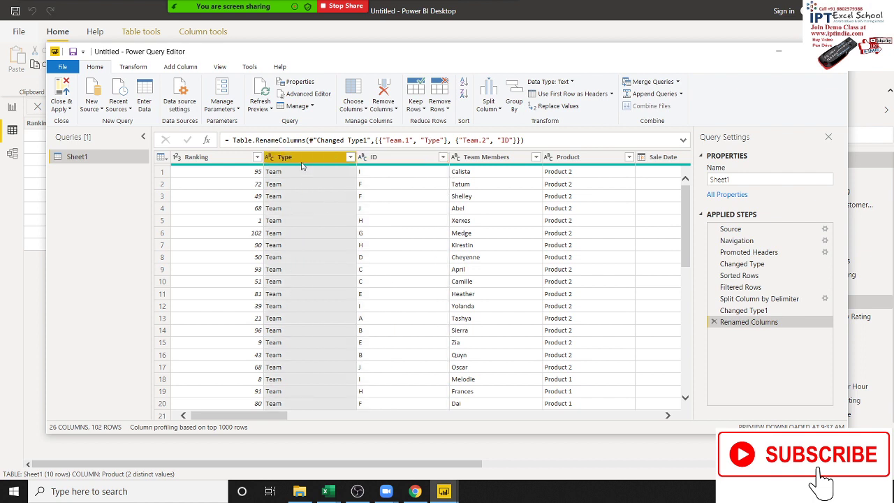
{"action": "left_click", "coordinate": [392, 160]}
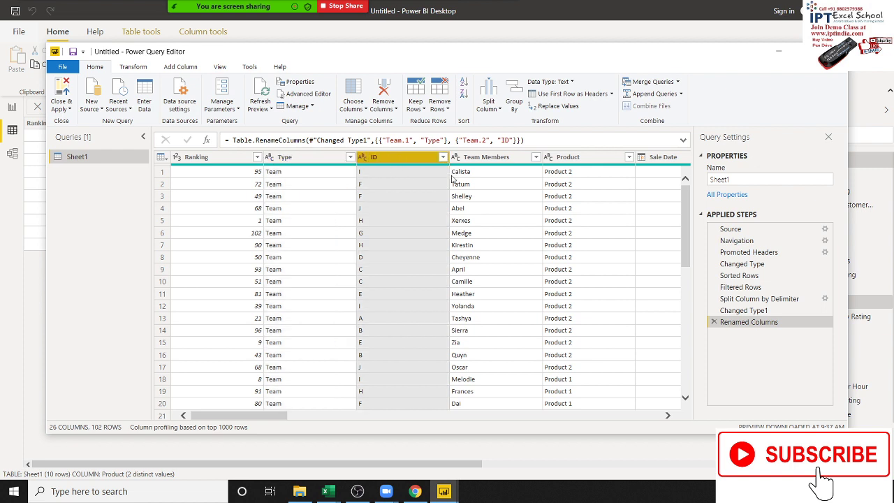
{"action": "left_click", "coordinate": [497, 115]}
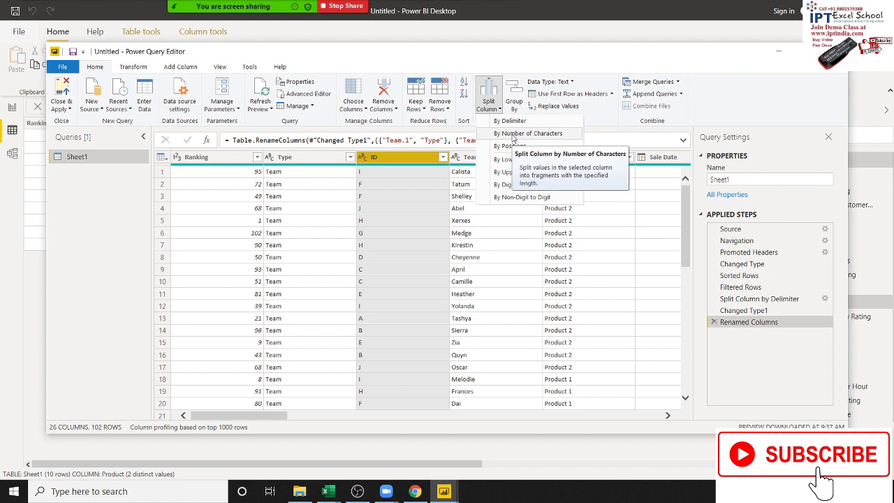
{"action": "left_click", "coordinate": [619, 259]}
{"action": "left_click", "coordinate": [592, 192]}
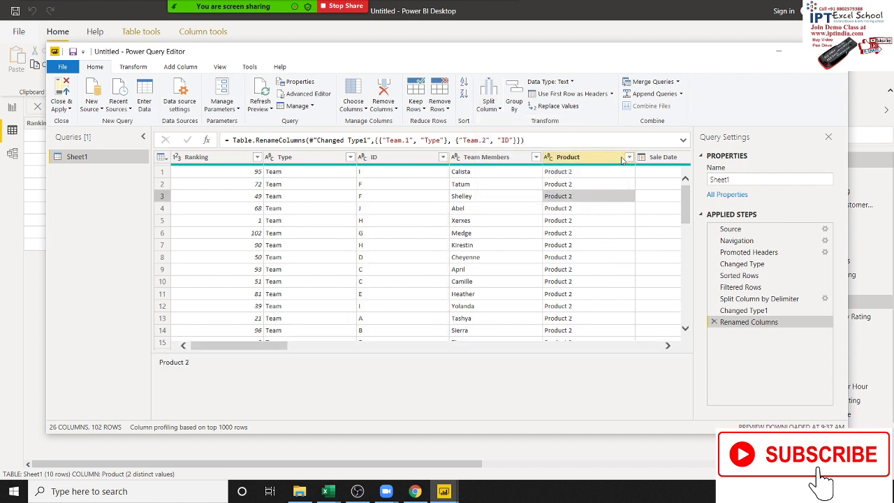
{"action": "left_click", "coordinate": [621, 160]}
{"action": "left_click", "coordinate": [498, 111]}
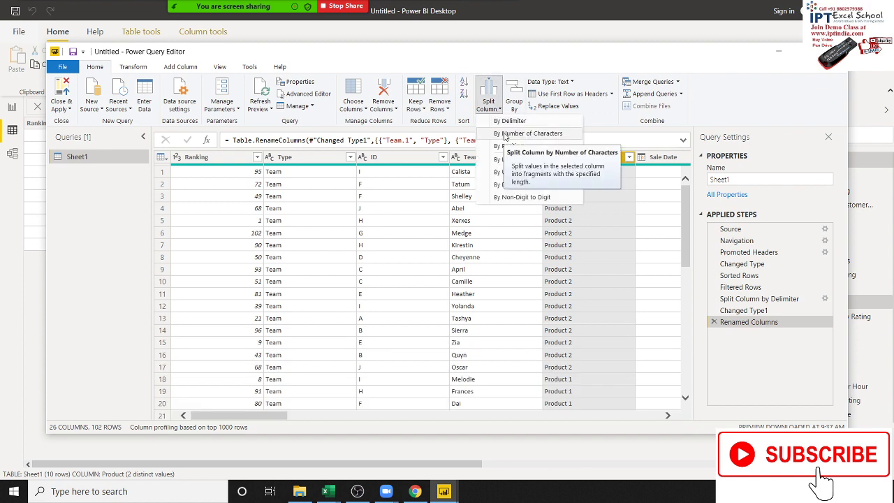
{"action": "left_click", "coordinate": [506, 134]}
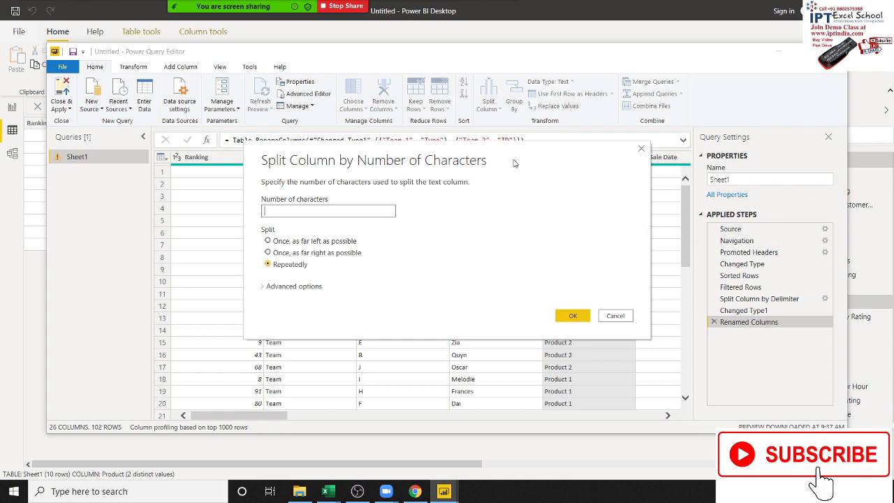
{"action": "left_click_drag", "start_coordinate": [516, 162], "coordinate": [507, 188]}
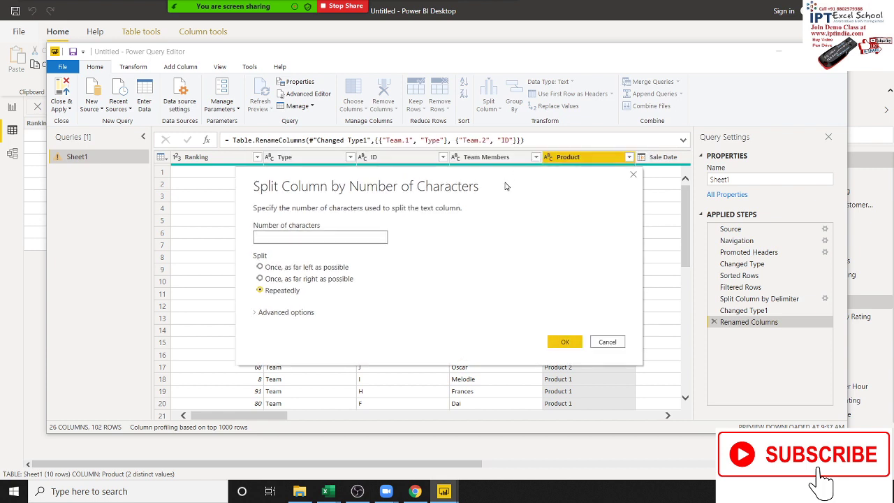
{"action": "left_click", "coordinate": [637, 176]}
{"action": "left_click", "coordinate": [498, 112]}
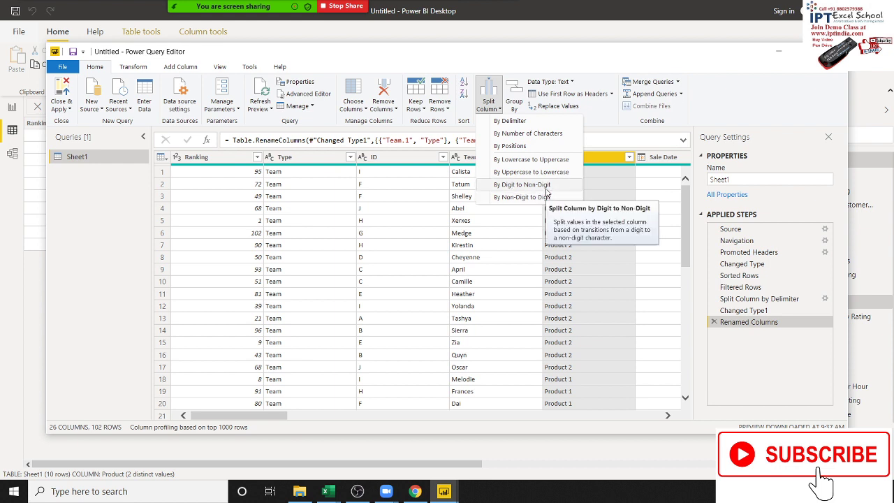
{"action": "left_click", "coordinate": [546, 187]}
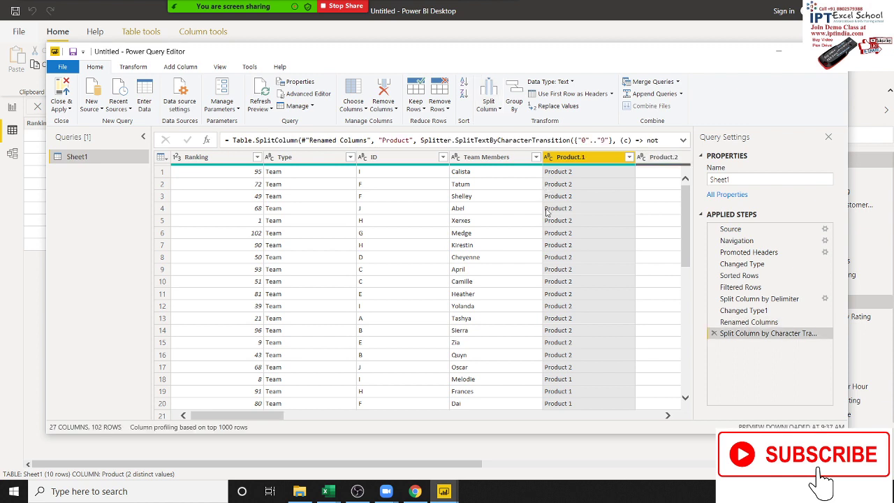
{"action": "left_click", "coordinate": [669, 416]}
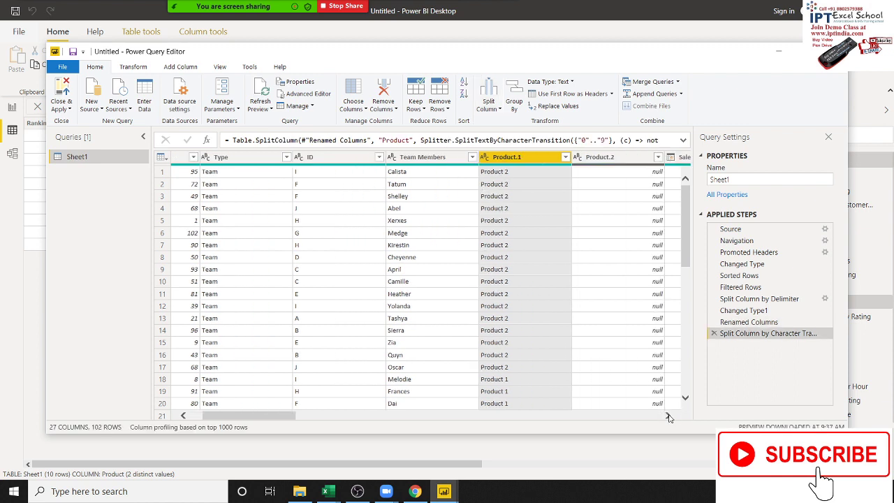
{"action": "left_click", "coordinate": [669, 416]}
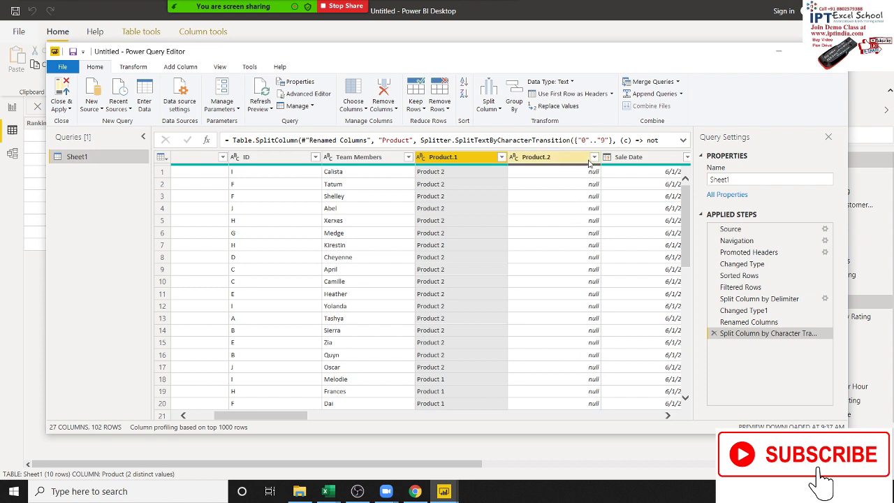
{"action": "right_click", "coordinate": [825, 339]}
{"action": "left_click", "coordinate": [829, 365]}
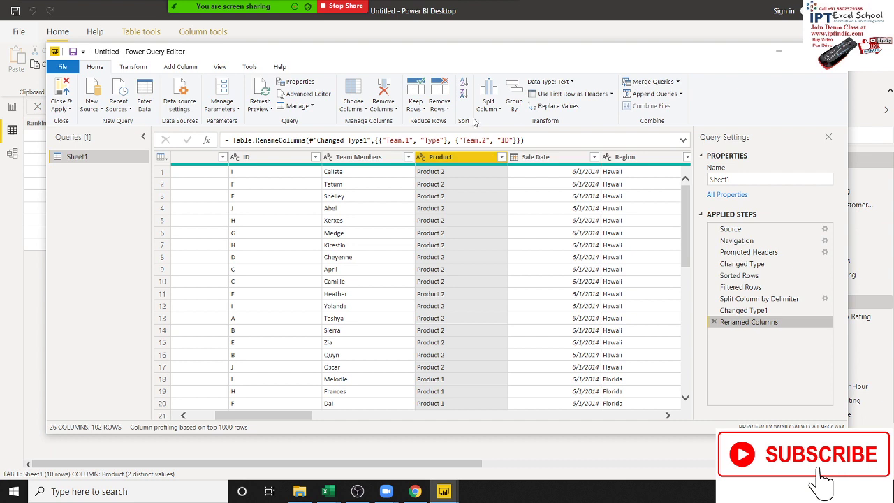
Split the Product column where non-digits meet digits into Product.1 and Product.2.
{"action": "left_click", "coordinate": [491, 105]}
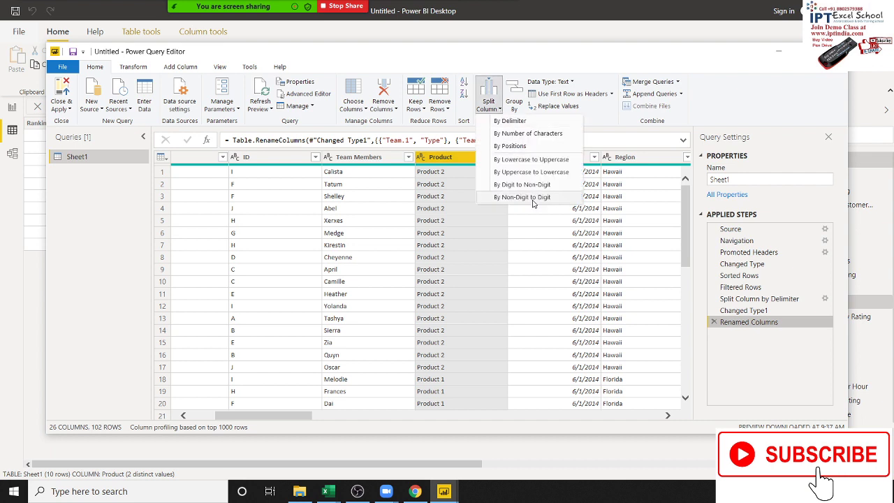
{"action": "left_click", "coordinate": [530, 197]}
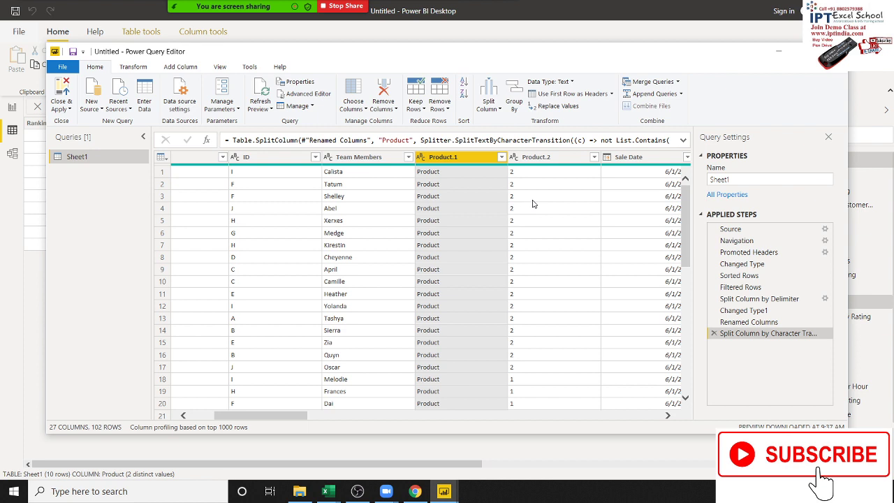
{"action": "left_click", "coordinate": [532, 160]}
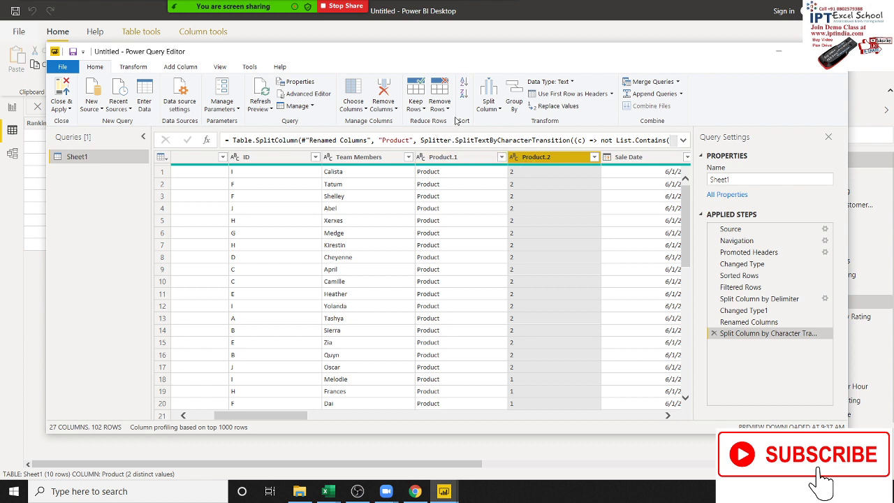
{"action": "left_click", "coordinate": [500, 109]}
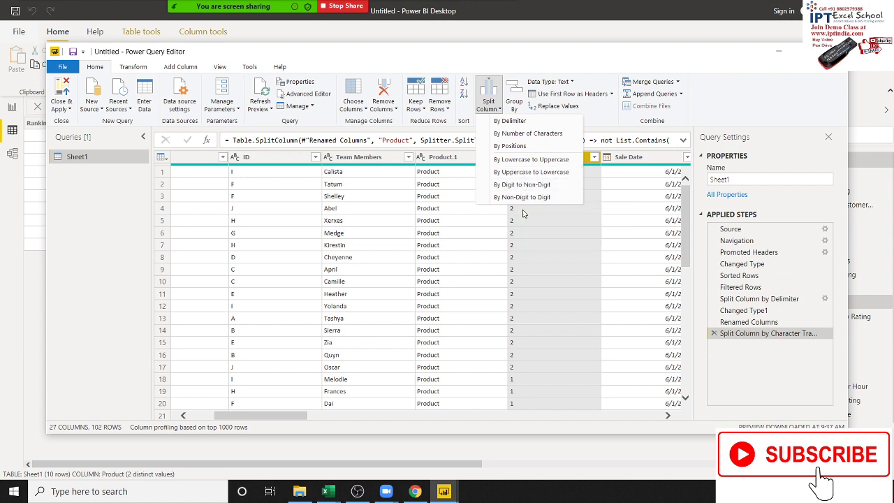
{"action": "left_click", "coordinate": [511, 235]}
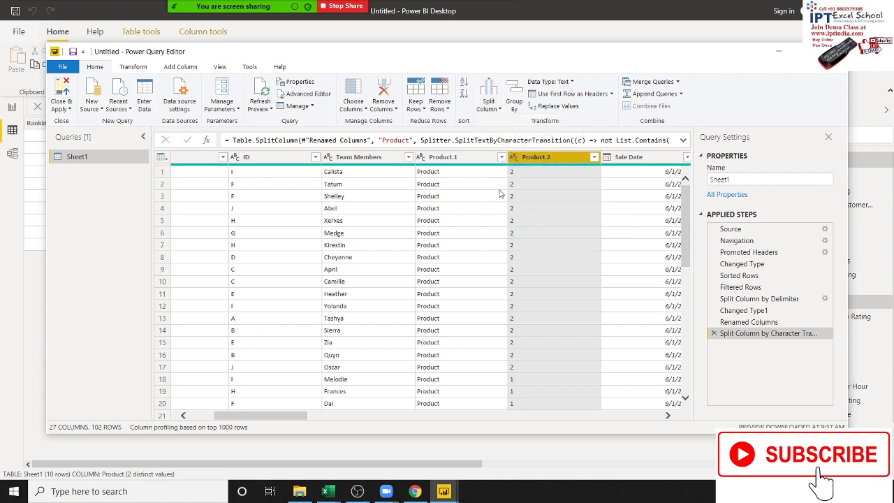
Inspect the split values and scroll across to the Sale Date and Region columns.
{"action": "left_click", "coordinate": [532, 197]}
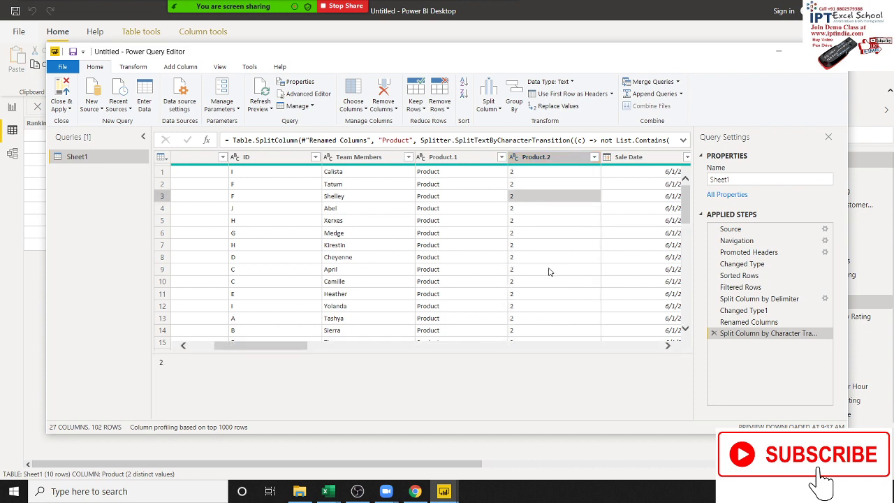
{"action": "left_click", "coordinate": [333, 208]}
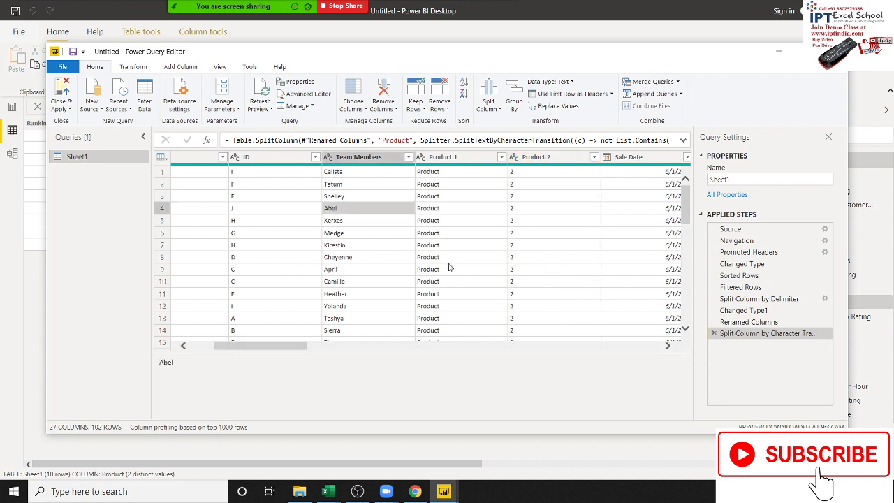
{"action": "scroll", "coordinate": [449, 265], "scroll_direction": "down", "scroll_amount": 4}
{"action": "scroll", "coordinate": [426, 285], "scroll_direction": "up", "scroll_amount": 4}
{"action": "mouse_move", "coordinate": [287, 345]}
{"action": "left_mouse_down"}
{"action": "mouse_move", "coordinate": [566, 376]}
{"action": "mouse_move", "coordinate": [217, 342]}
{"action": "left_mouse_up"}
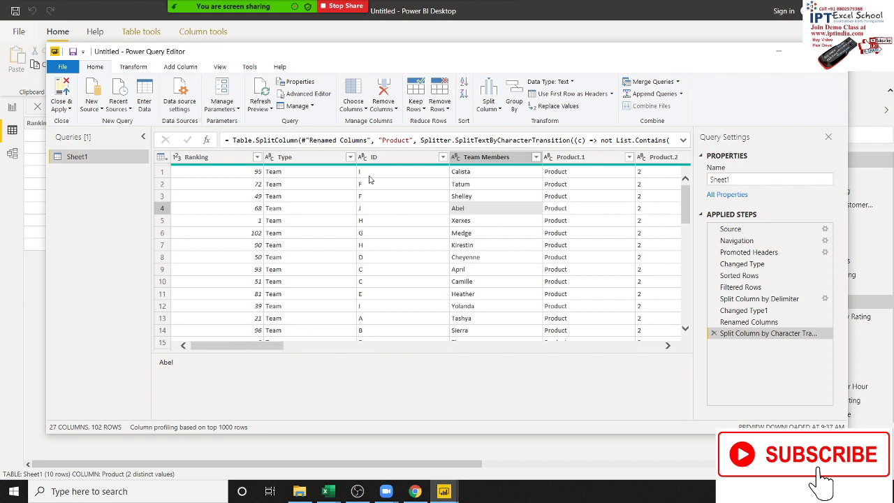
{"action": "left_click", "coordinate": [615, 347]}
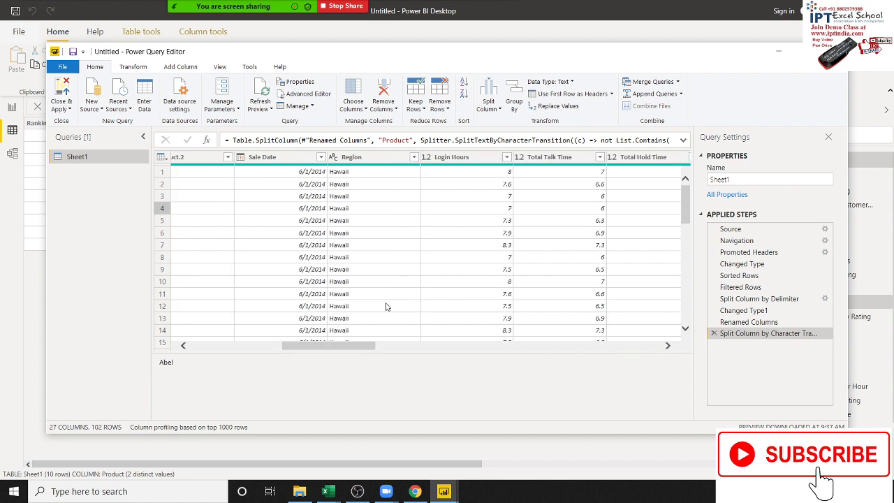
Open and cancel the Region filter, review ID values, then start Group By.
{"action": "left_click", "coordinate": [414, 156]}
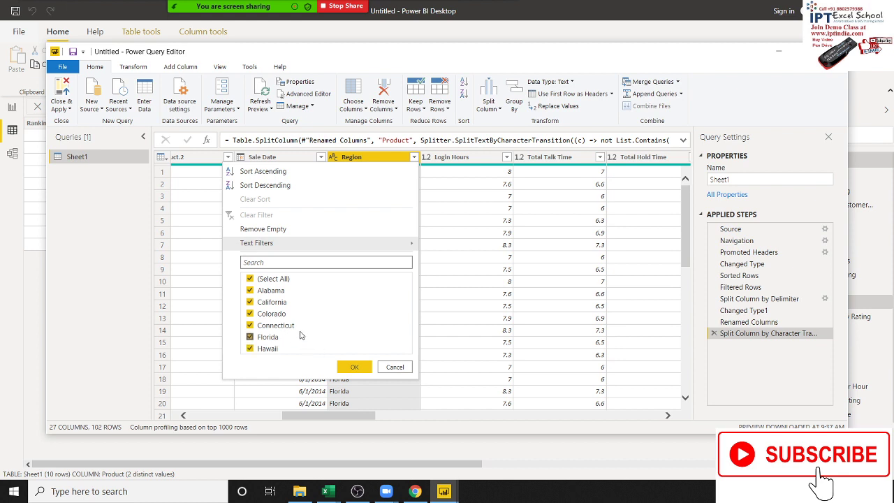
{"action": "left_click", "coordinate": [354, 367]}
{"action": "left_click_drag", "start_coordinate": [374, 417], "coordinate": [295, 417]}
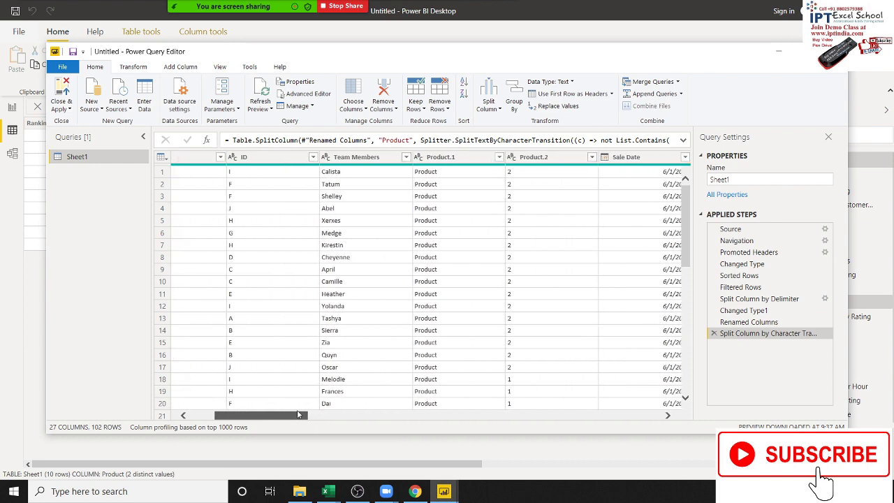
{"action": "left_click", "coordinate": [241, 185]}
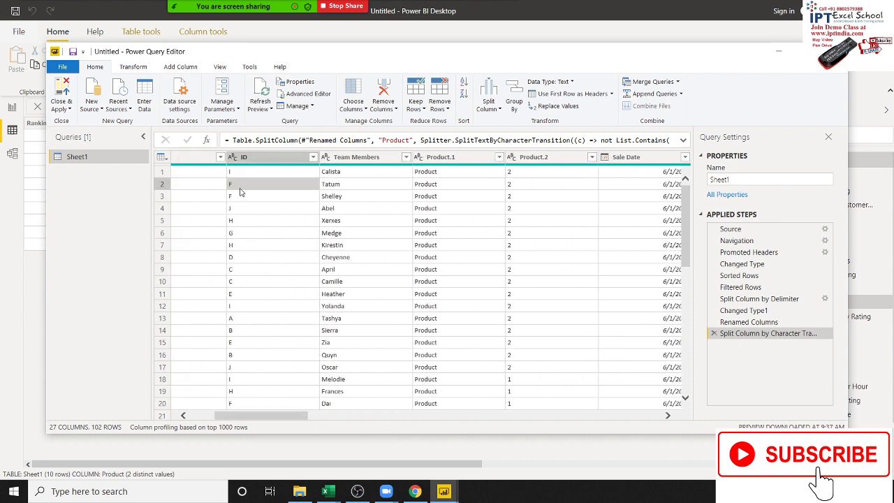
{"action": "left_click", "coordinate": [257, 274]}
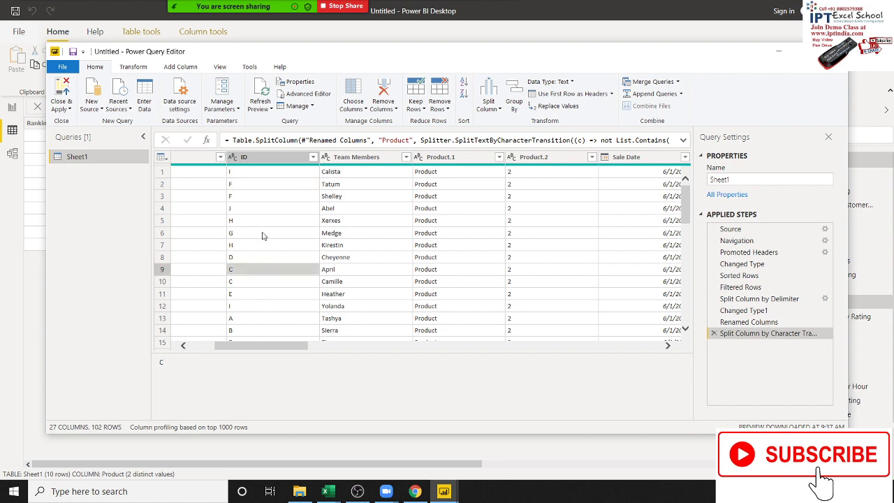
{"action": "left_click", "coordinate": [262, 208]}
{"action": "left_click", "coordinate": [259, 273]}
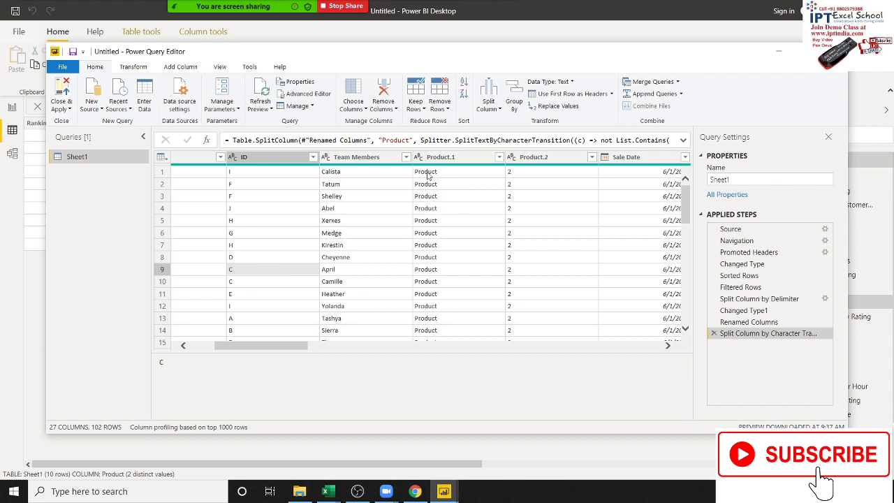
{"action": "left_click", "coordinate": [514, 103]}
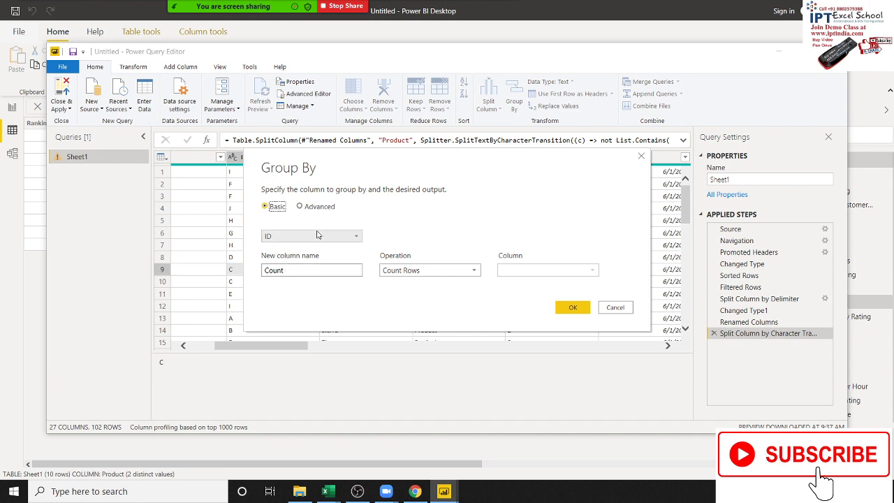
Group rows by ID with a Count column that sums Ranking.
{"action": "left_click_drag", "start_coordinate": [379, 164], "coordinate": [407, 165]}
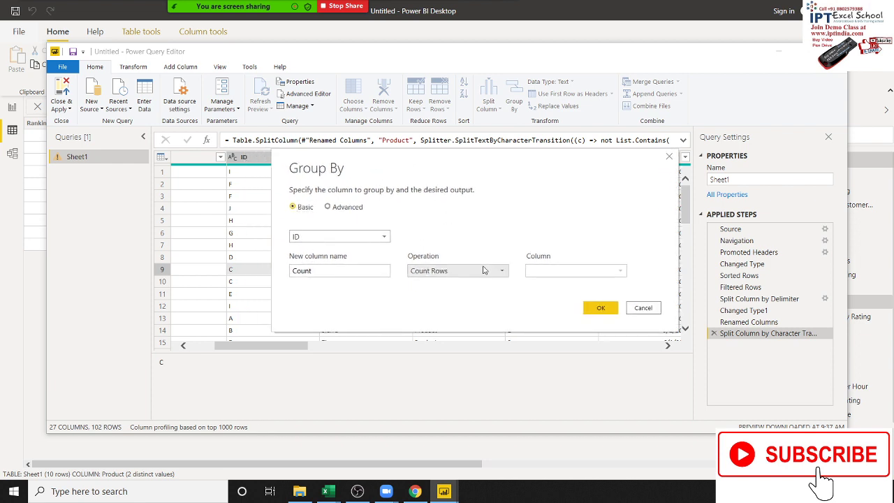
{"action": "left_click", "coordinate": [344, 273]}
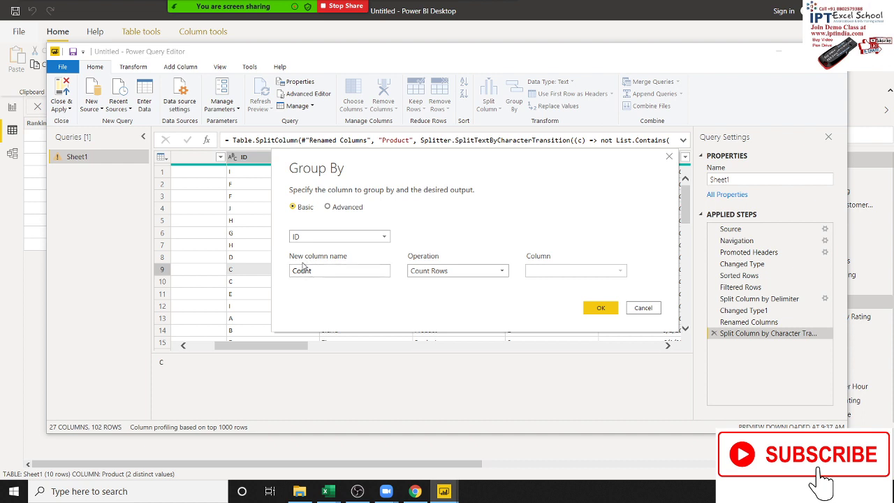
{"action": "left_click", "coordinate": [422, 275]}
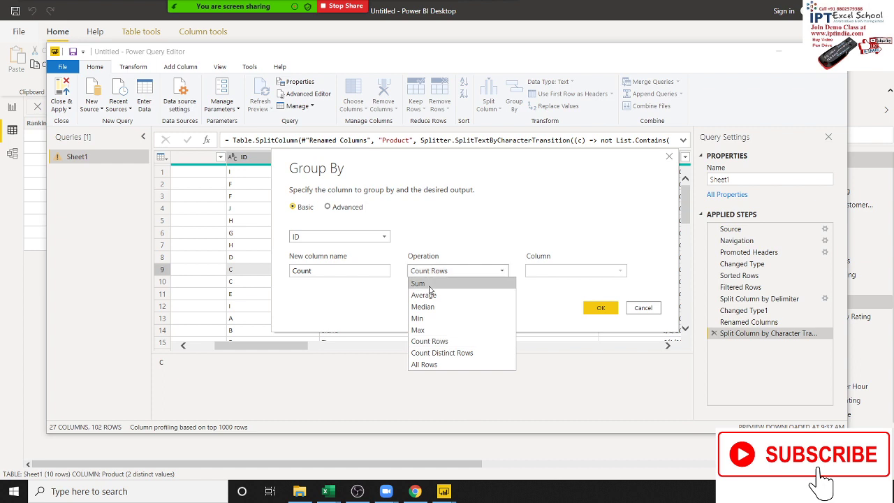
{"action": "left_click", "coordinate": [430, 284]}
{"action": "left_click", "coordinate": [551, 278]}
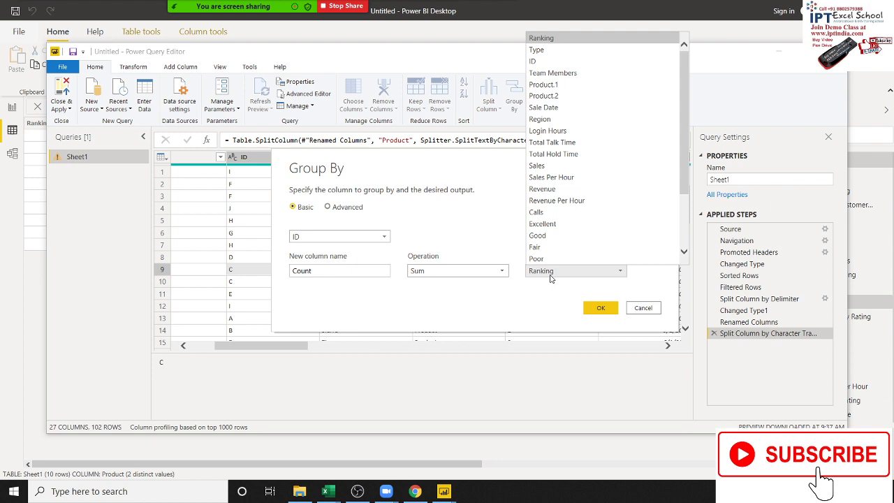
{"action": "left_click", "coordinate": [550, 278]}
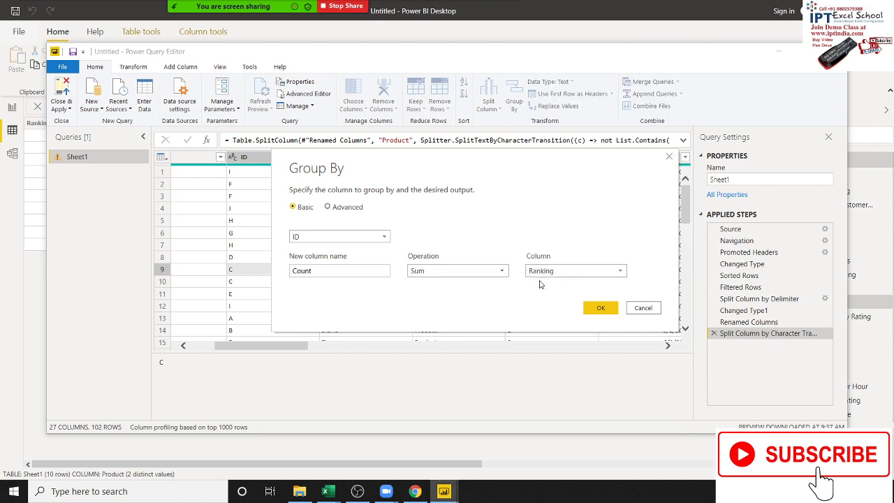
{"action": "left_click", "coordinate": [585, 310]}
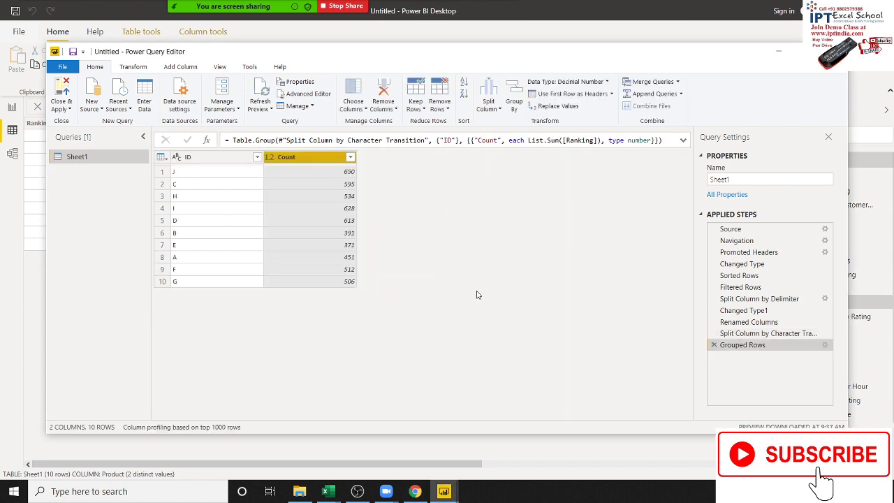
{"action": "mouse_move", "coordinate": [220, 159]}
{"action": "left_mouse_down"}
{"action": "mouse_move", "coordinate": [278, 170]}
{"action": "mouse_move", "coordinate": [245, 165]}
{"action": "left_mouse_up"}
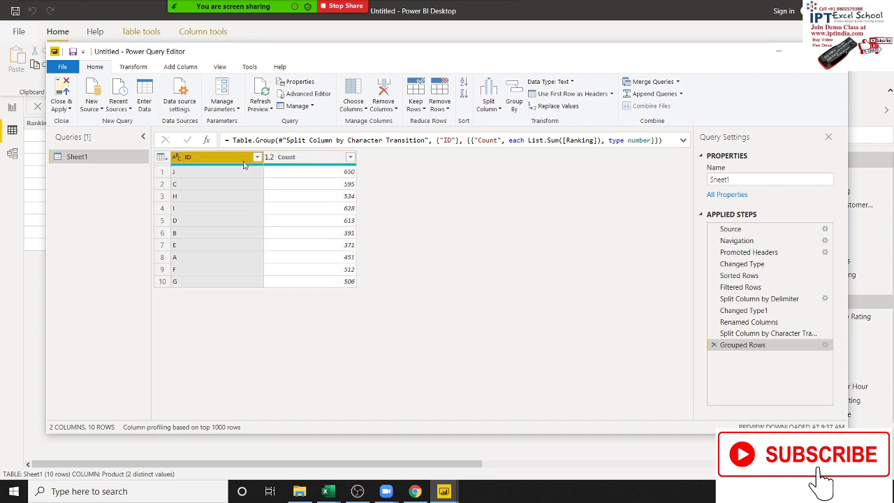
{"action": "left_click", "coordinate": [297, 161]}
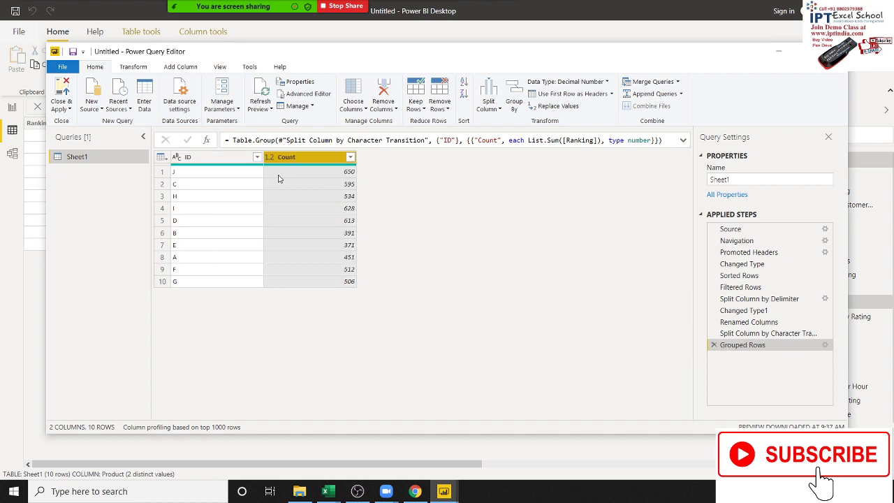
{"action": "left_click", "coordinate": [191, 164]}
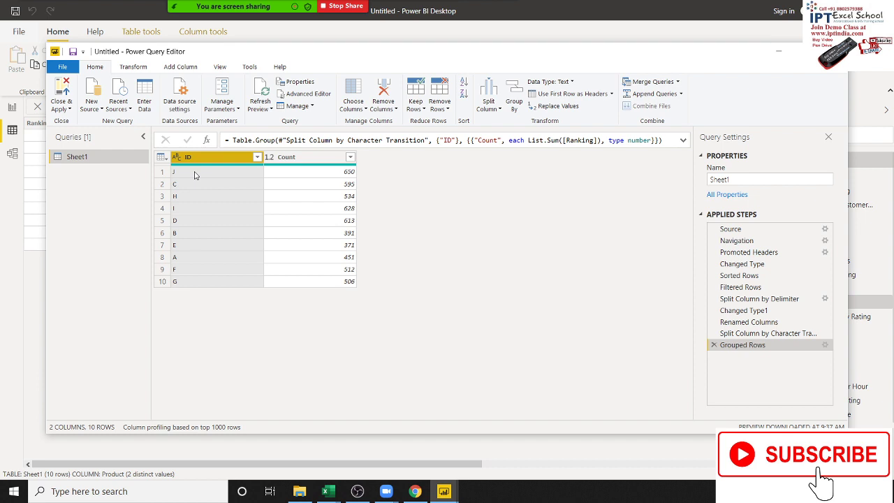
{"action": "left_click", "coordinate": [200, 183]}
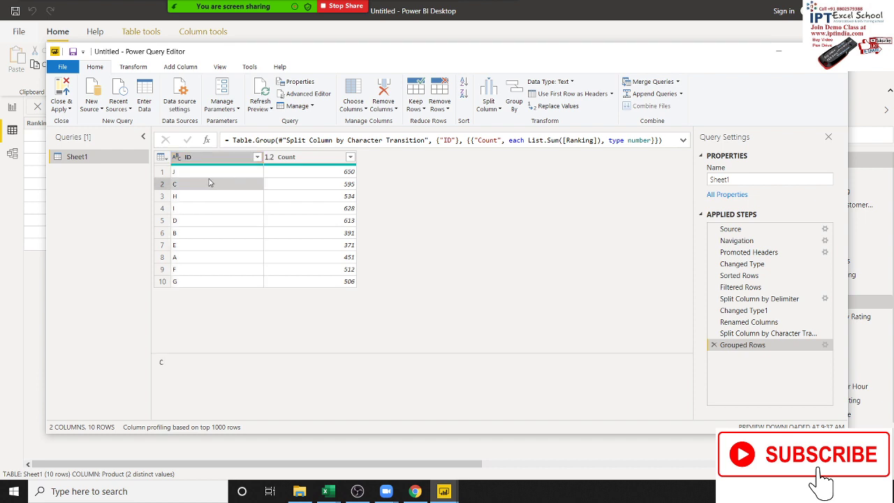
{"action": "left_click", "coordinate": [207, 174]}
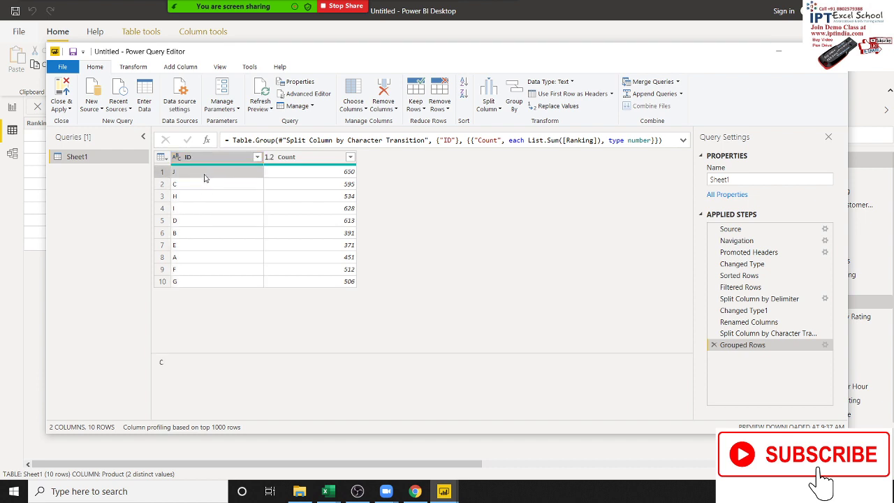
{"action": "left_click", "coordinate": [312, 279]}
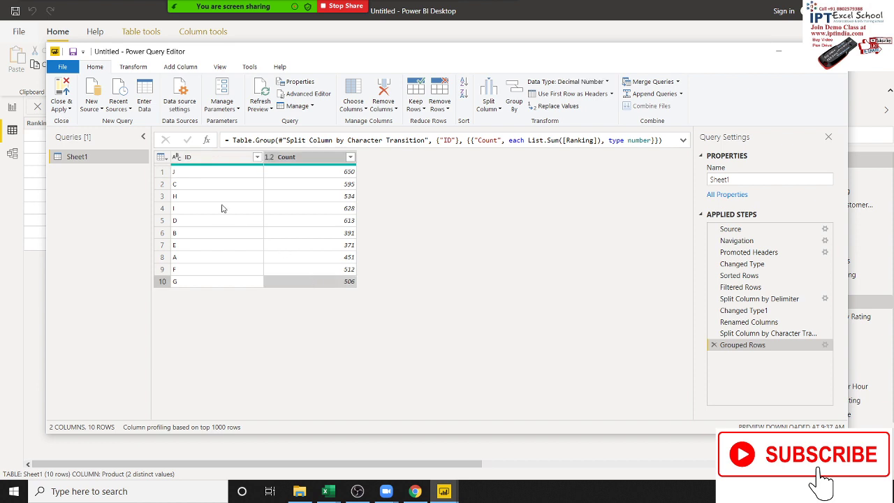
{"action": "mouse_move", "coordinate": [186, 157]}
{"action": "left_mouse_down"}
{"action": "mouse_move", "coordinate": [249, 168]}
{"action": "mouse_move", "coordinate": [207, 171]}
{"action": "left_mouse_up"}
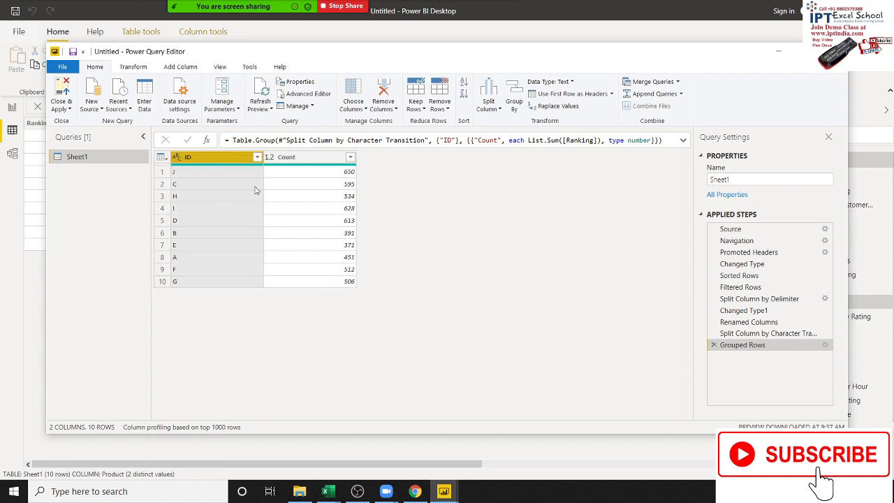
{"action": "left_click", "coordinate": [271, 163]}
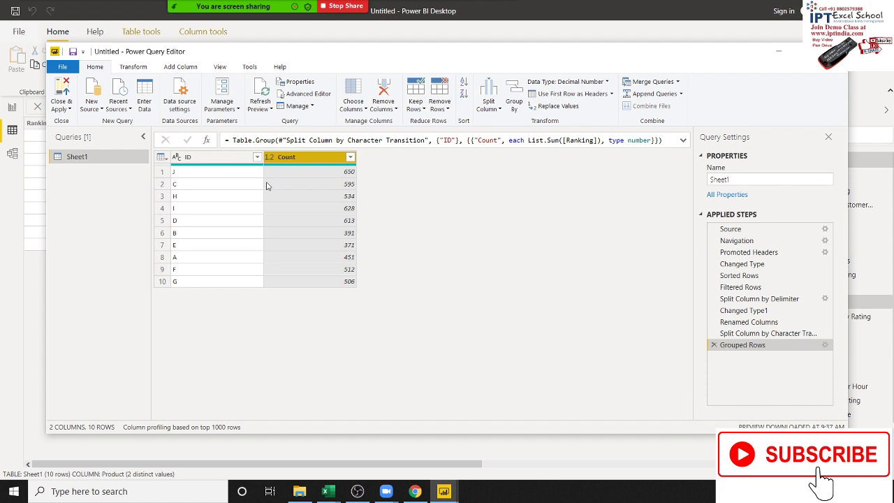
Close the query editor and apply pending changes, loading the grouped ID and Count table.
{"action": "left_click", "coordinate": [62, 109]}
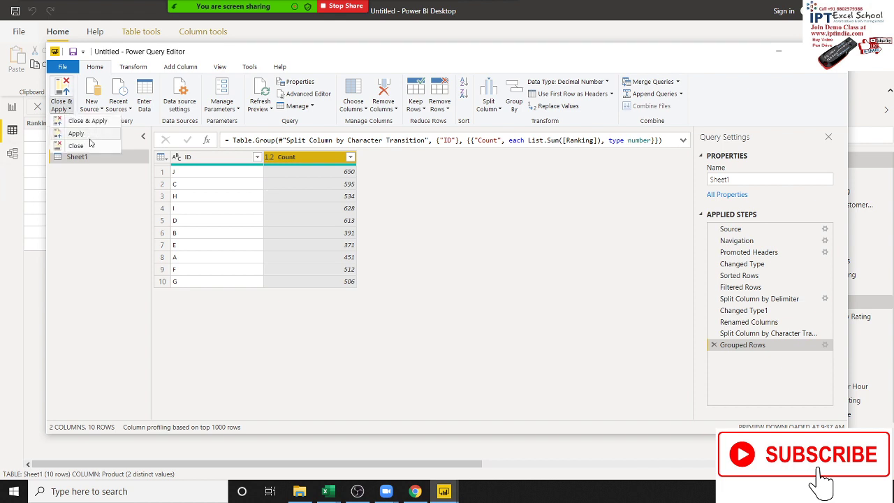
{"action": "left_click", "coordinate": [89, 149]}
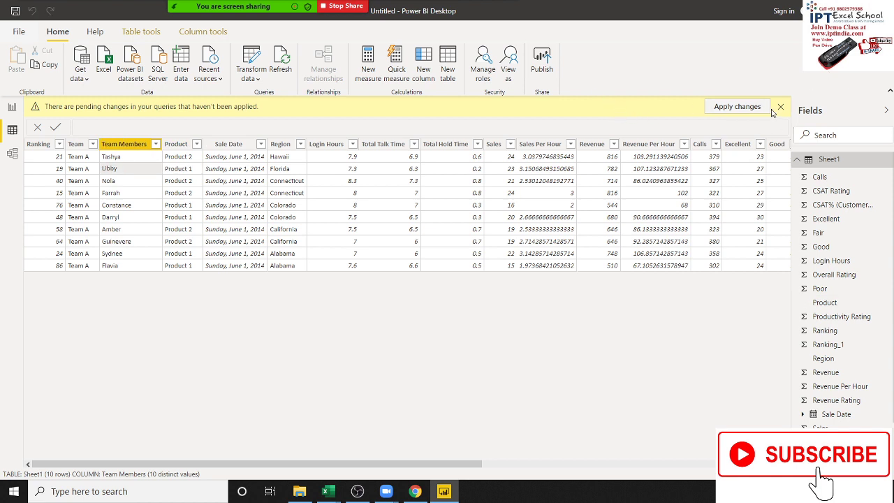
{"action": "left_click", "coordinate": [558, 231]}
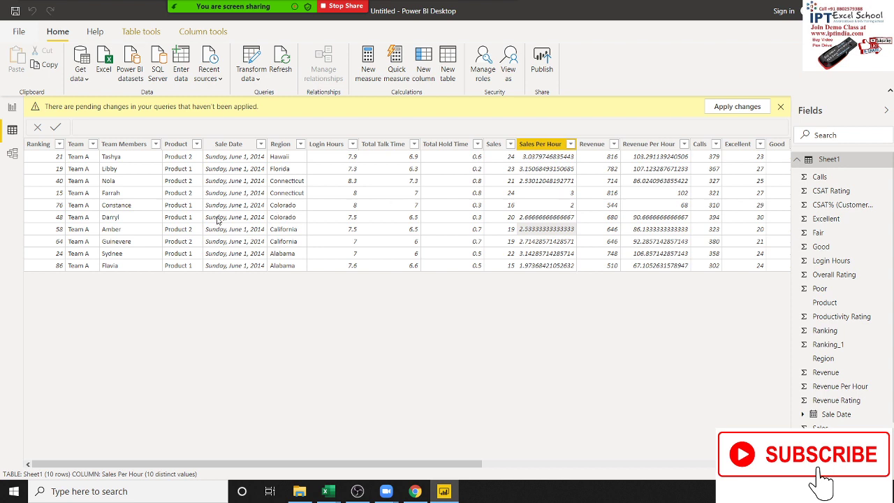
{"action": "left_click", "coordinate": [76, 171]}
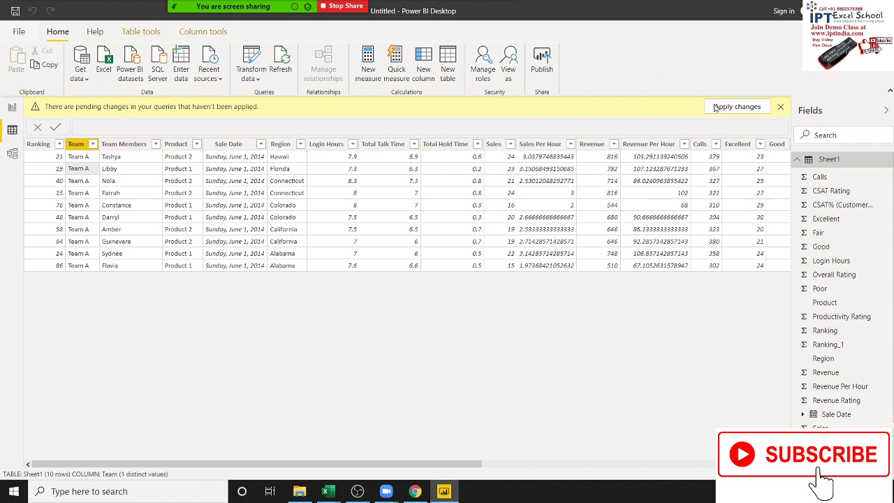
{"action": "left_click", "coordinate": [737, 107]}
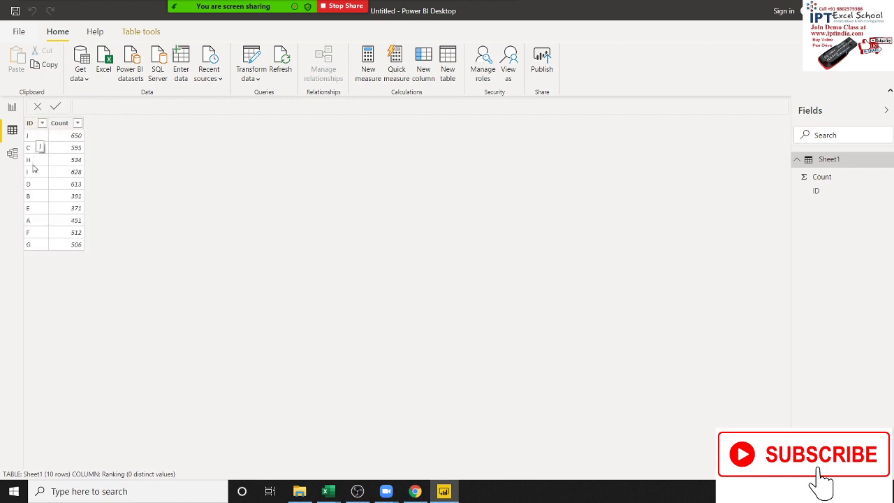
{"action": "left_click", "coordinate": [75, 137]}
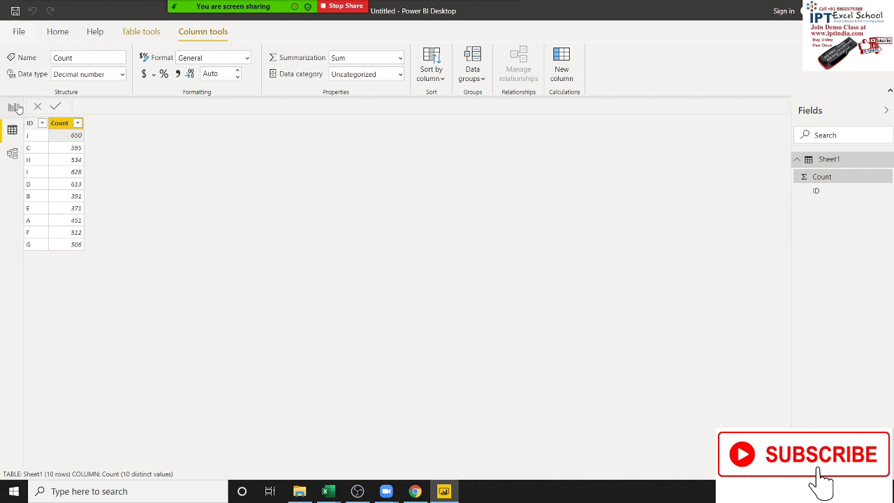
{"action": "left_click", "coordinate": [56, 31]}
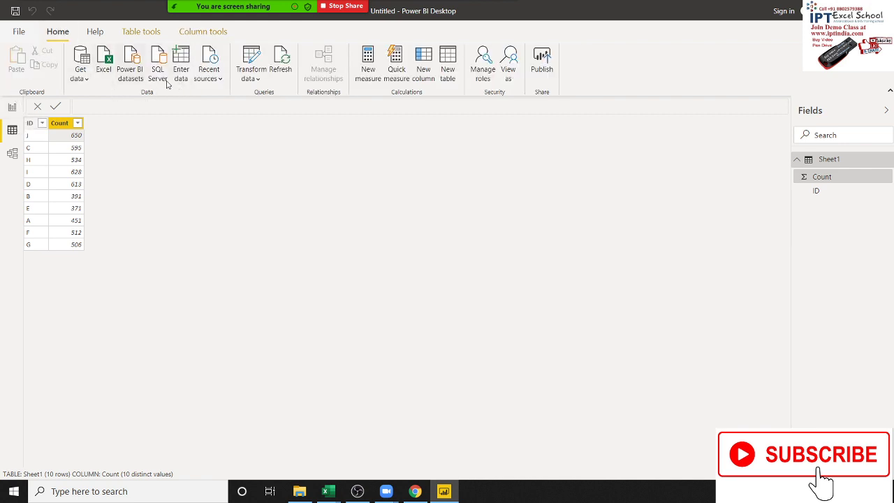
Import Sheet1 from the DataP Excel workbook in Documents into Power Query Editor.
{"action": "left_click", "coordinate": [79, 74]}
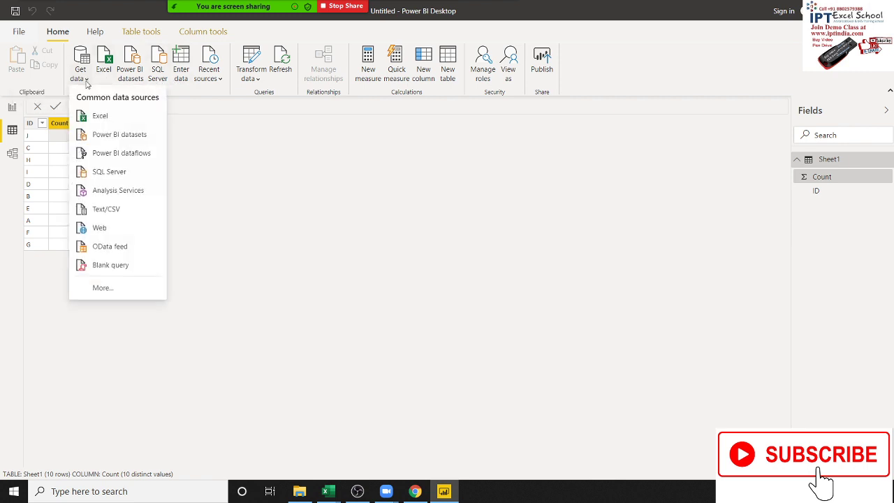
{"action": "left_click", "coordinate": [100, 117]}
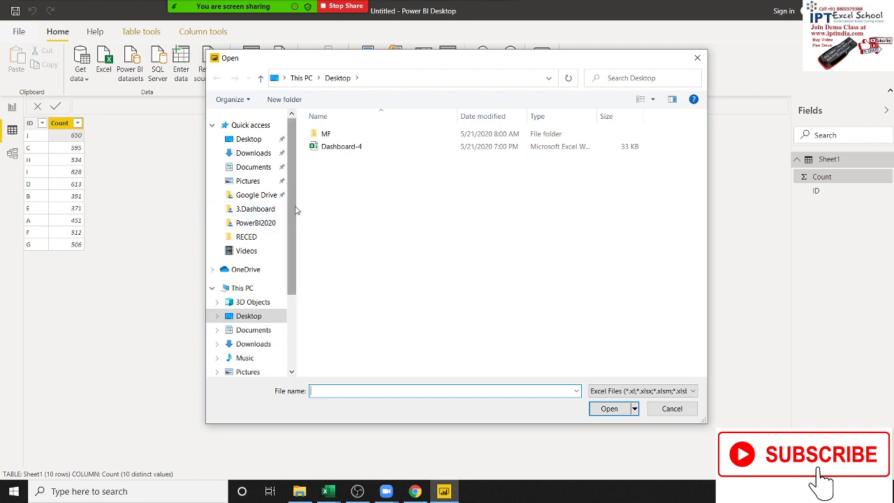
{"action": "mouse_move", "coordinate": [249, 288]}
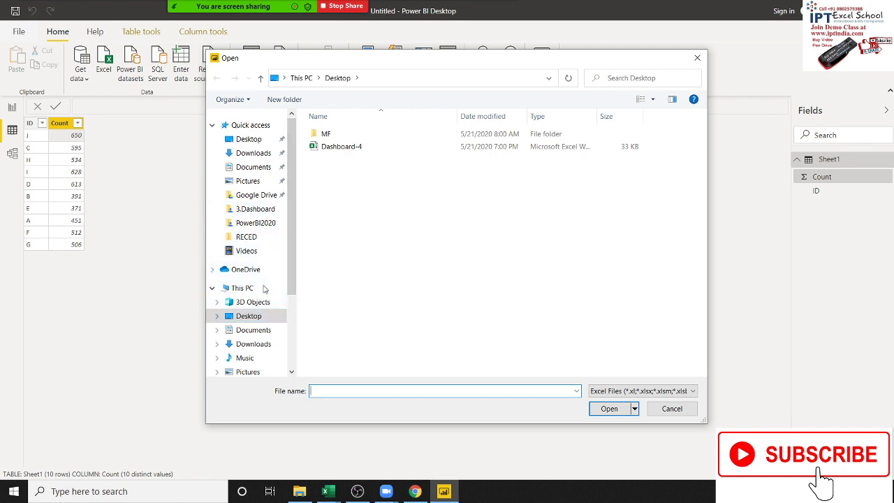
{"action": "left_click", "coordinate": [262, 332]}
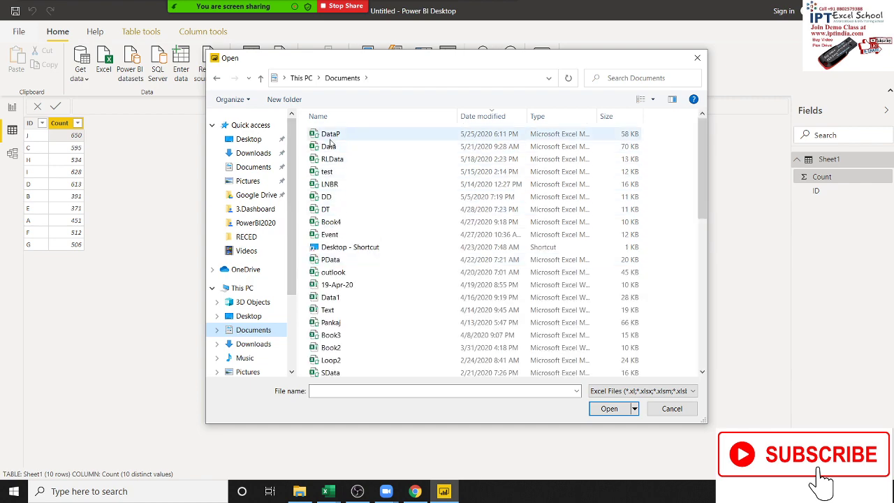
{"action": "left_click", "coordinate": [331, 135]}
{"action": "left_click", "coordinate": [602, 408]}
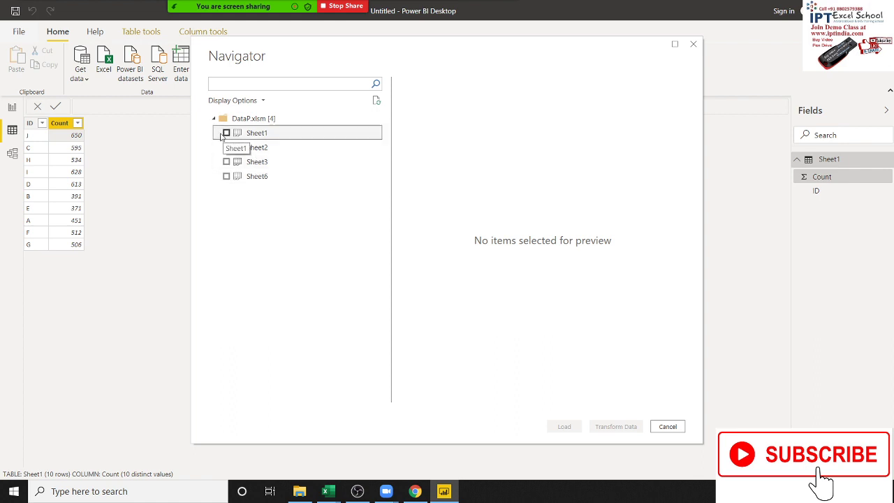
{"action": "left_click", "coordinate": [222, 137]}
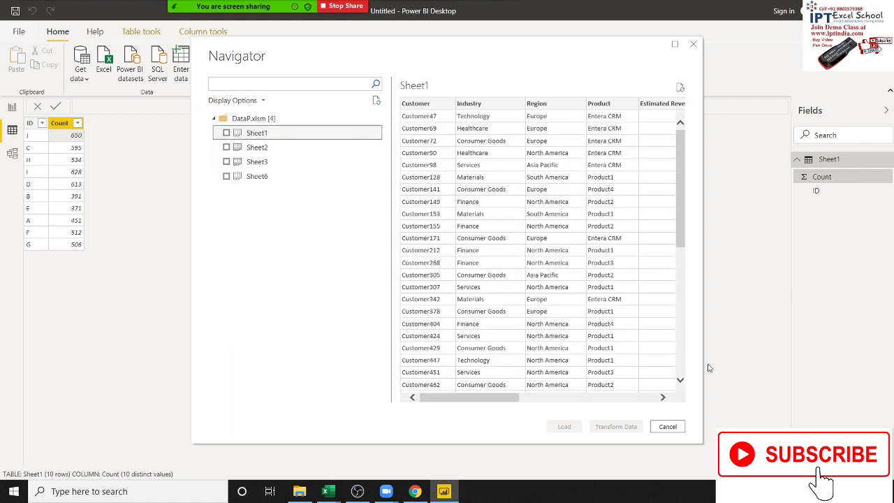
{"action": "left_click", "coordinate": [226, 133]}
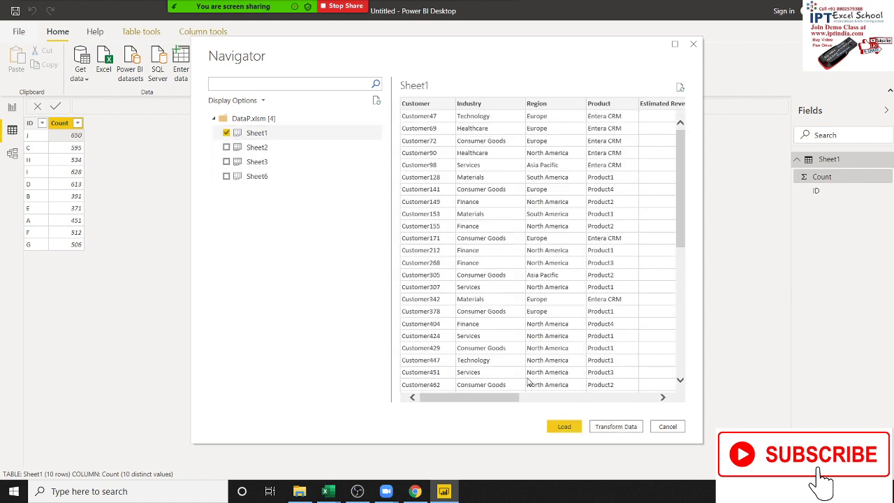
{"action": "left_click", "coordinate": [604, 428]}
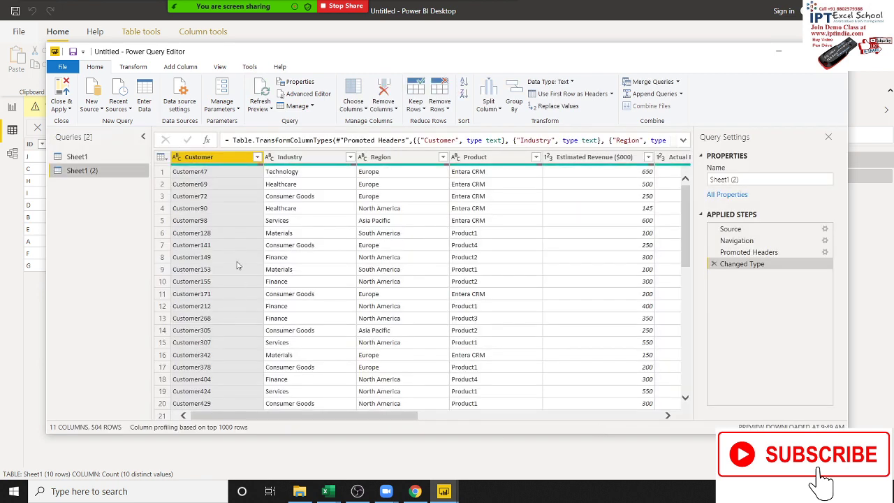
Review the Customer, Region and Actual Revenue columns of the new query.
{"action": "left_click", "coordinate": [222, 235]}
{"action": "left_click", "coordinate": [320, 208]}
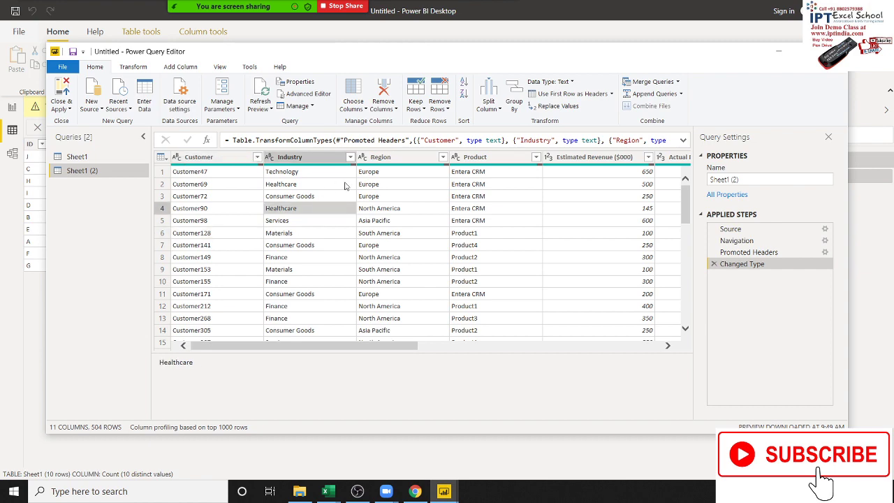
{"action": "left_click", "coordinate": [383, 163]}
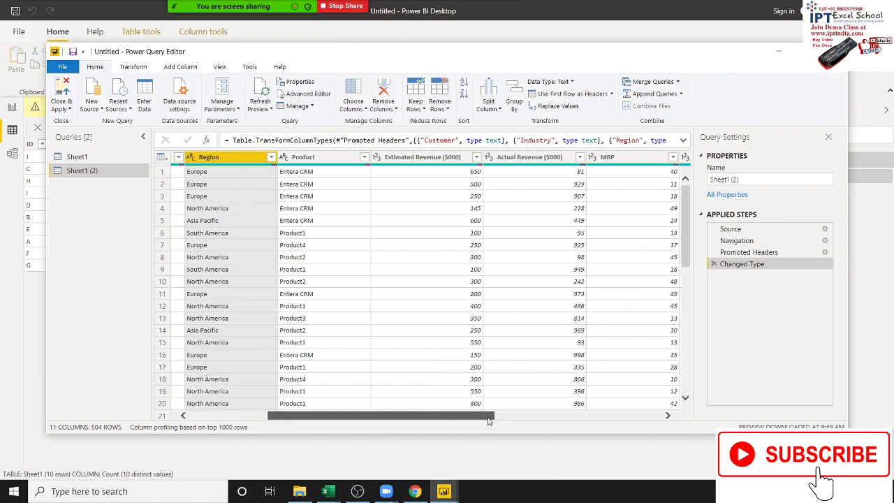
{"action": "left_click_drag", "start_coordinate": [403, 418], "coordinate": [491, 418]}
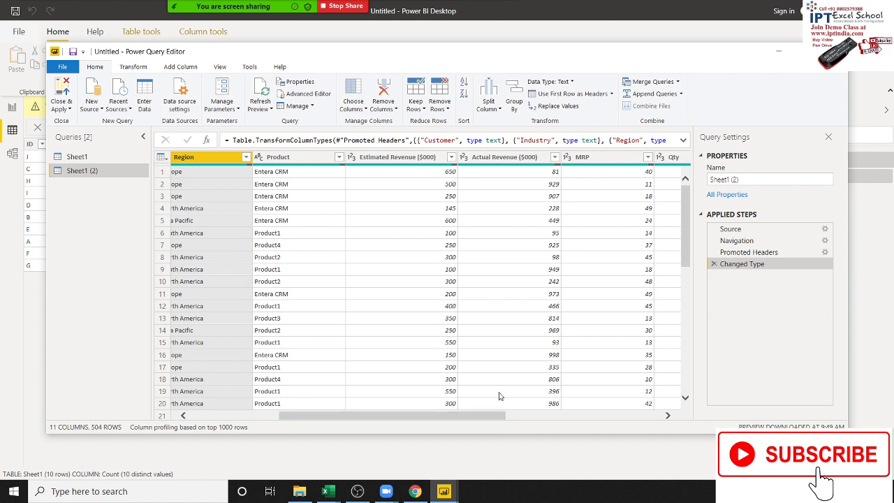
{"action": "left_click", "coordinate": [482, 158]}
{"action": "left_click", "coordinate": [201, 158]}
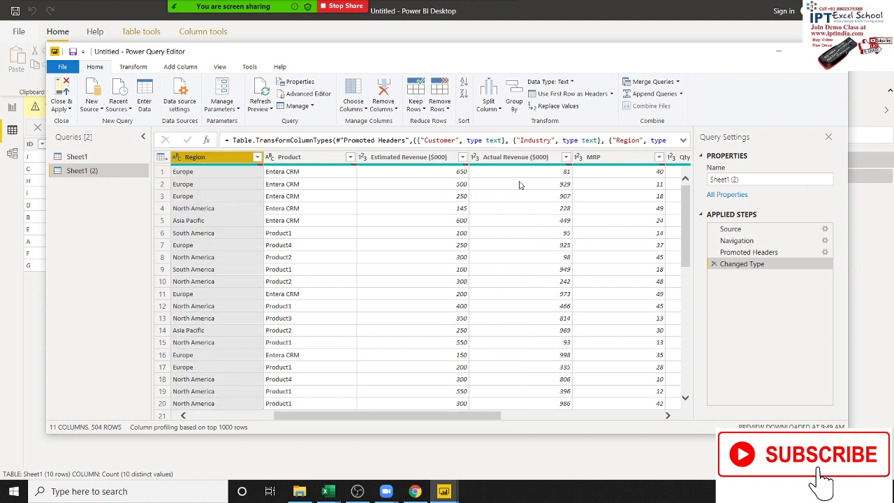
{"action": "left_click", "coordinate": [535, 162]}
{"action": "mouse_move", "coordinate": [520, 165]}
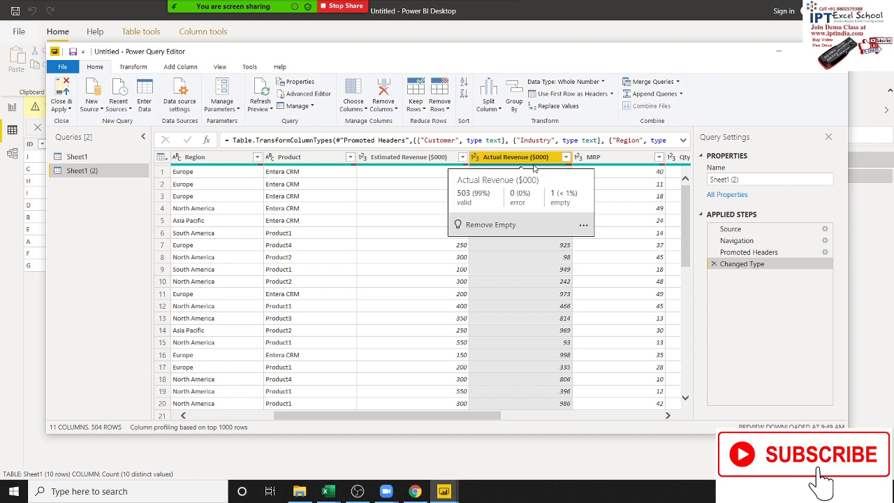
Load Sheet1 (2) into the model, view its data, and create a new calculated table.
{"action": "left_click", "coordinate": [59, 91]}
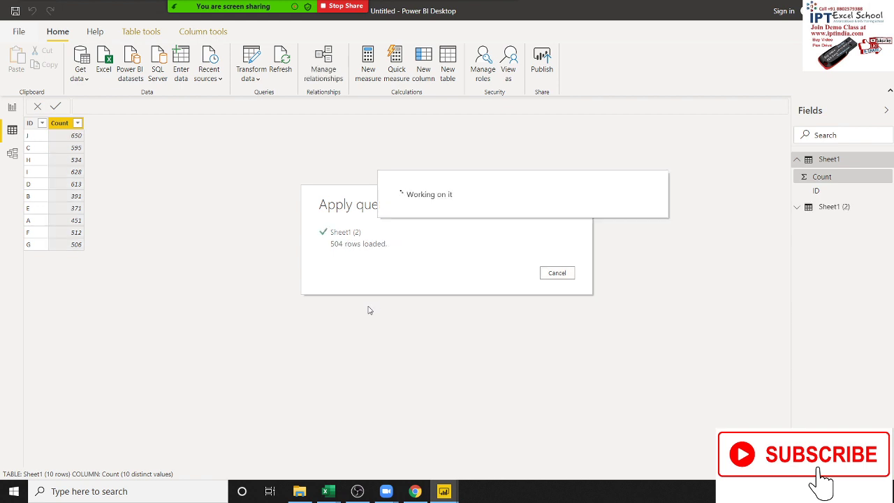
{"action": "left_click", "coordinate": [812, 213]}
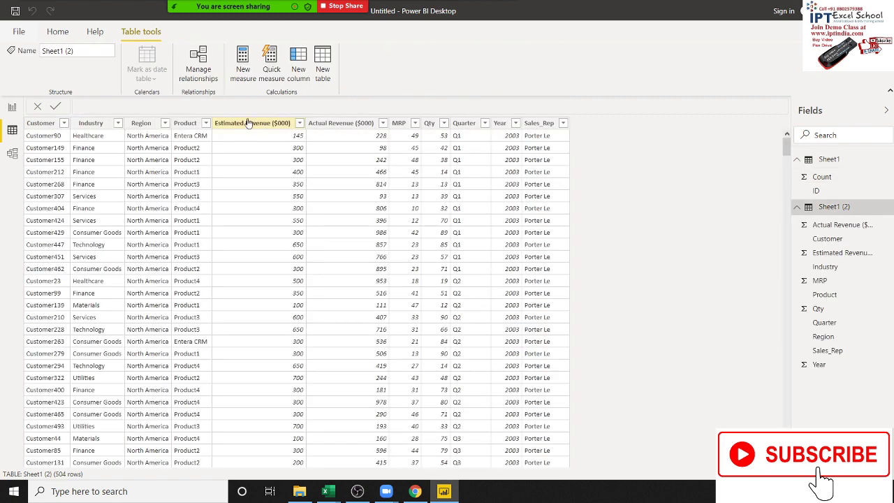
{"action": "left_click", "coordinate": [324, 75]}
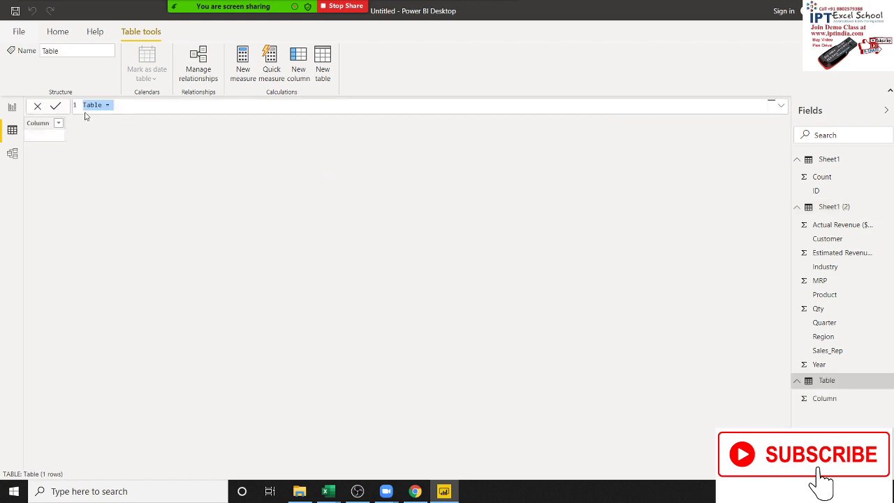
Define the calculated table UNIQ = ALL('Sheet1 (2)'[Region]).
{"action": "double_click", "coordinate": [87, 106]}
{"action": "type", "text": "U"}
{"action": "type", "text": "NIO"}
{"action": "type", "text": "LL("}
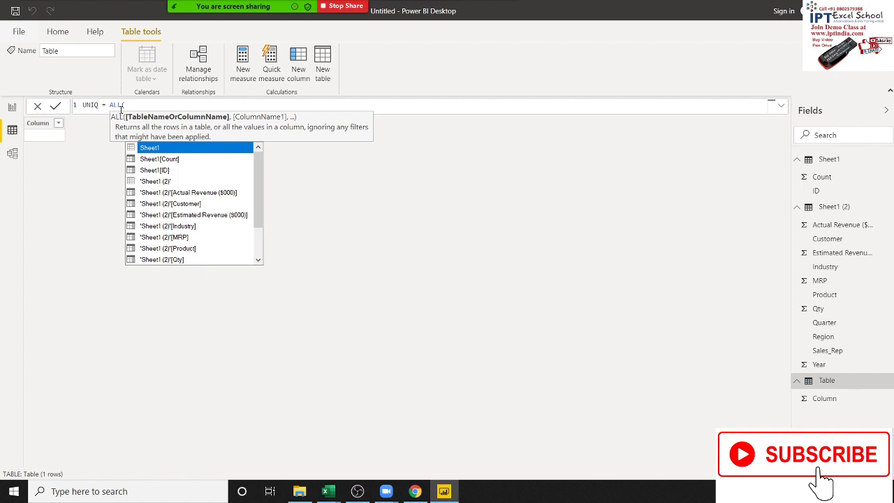
{"action": "key", "text": "Down"}
{"action": "key", "text": "Down"}
{"action": "key", "text": "Down"}
{"action": "key", "text": "Down"}
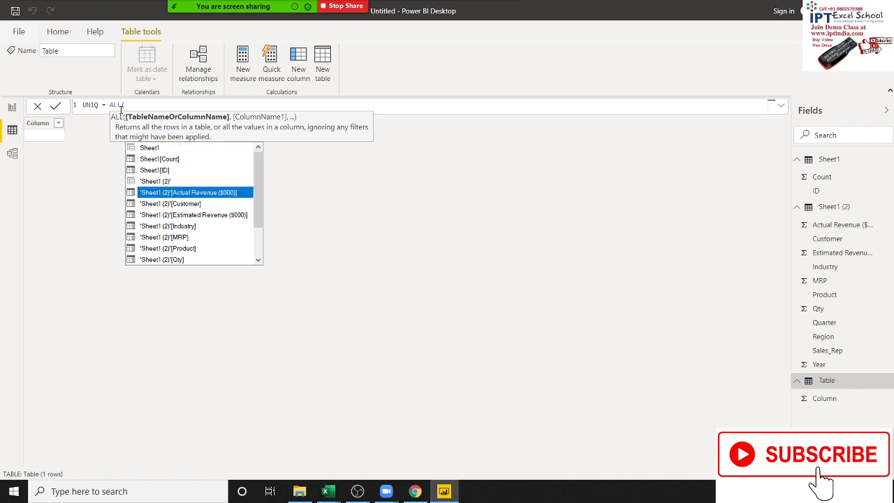
{"action": "key", "text": "Down"}
{"action": "key", "text": "Down"}
{"action": "key", "text": "Down"}
{"action": "key", "text": "Down"}
{"action": "key", "text": "Down"}
{"action": "key", "text": "Down"}
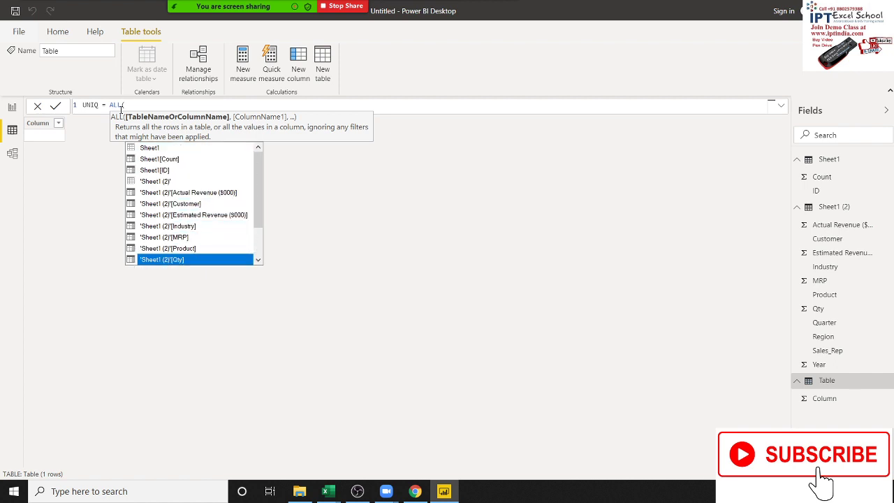
{"action": "key", "text": "Down"}
{"action": "key", "text": "Down"}
{"action": "key", "text": "Down"}
{"action": "key", "text": "Down"}
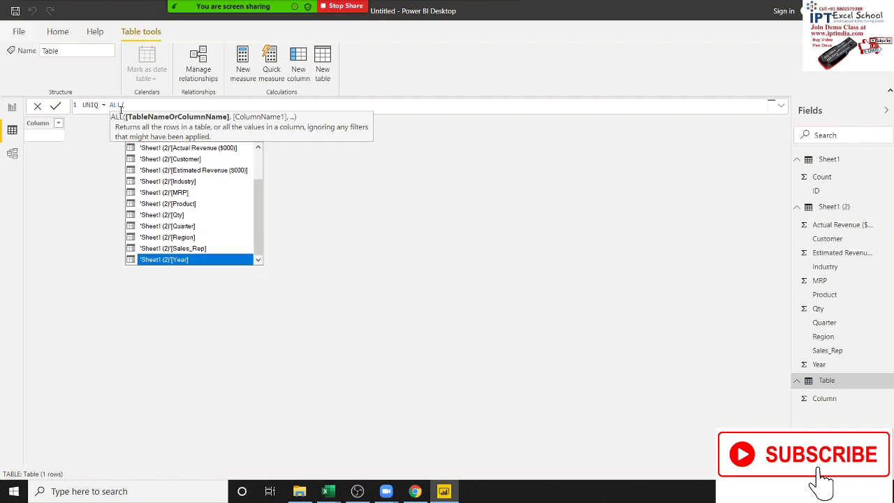
{"action": "key", "text": "Up"}
{"action": "key", "text": "Up"}
{"action": "key", "text": "Up"}
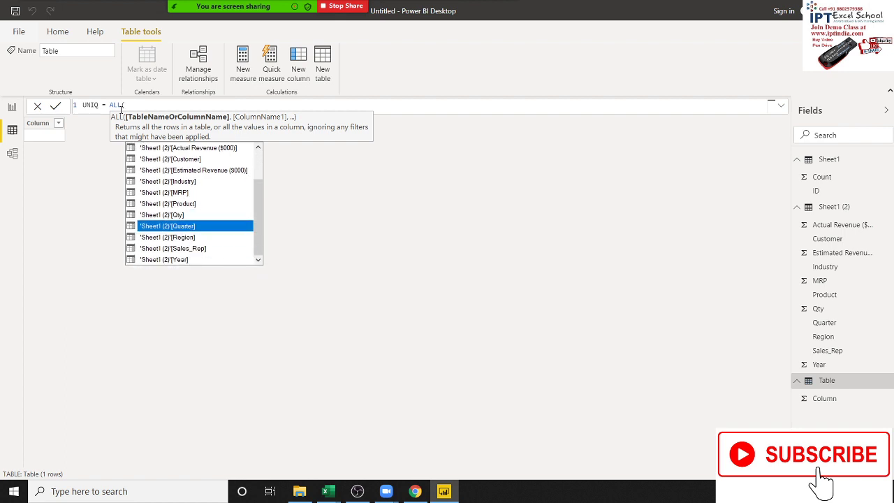
{"action": "key", "text": "Up"}
{"action": "key", "text": "Down"}
{"action": "key", "text": "Down"}
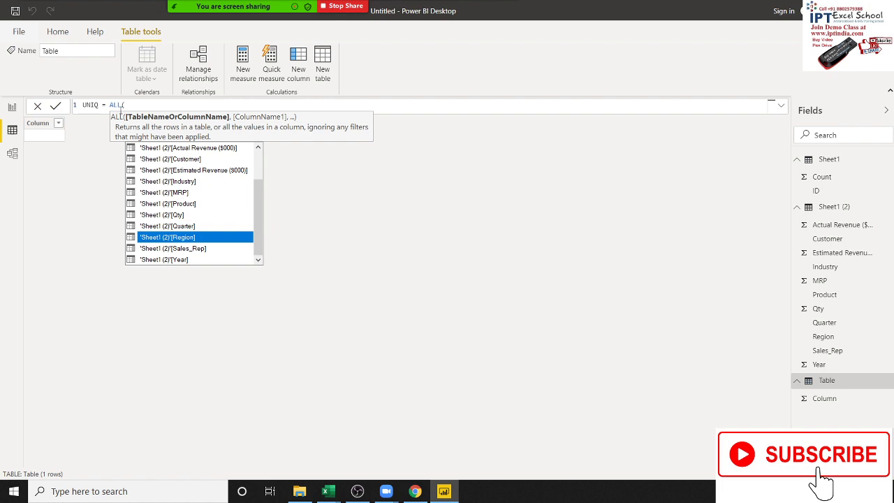
{"action": "key", "text": "Tab"}
{"action": "type", "text": ")"}
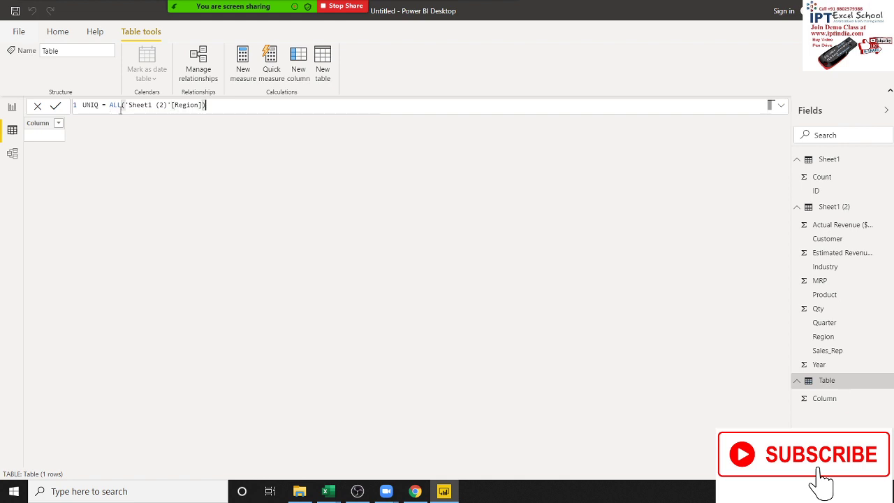
{"action": "key", "text": "Return"}
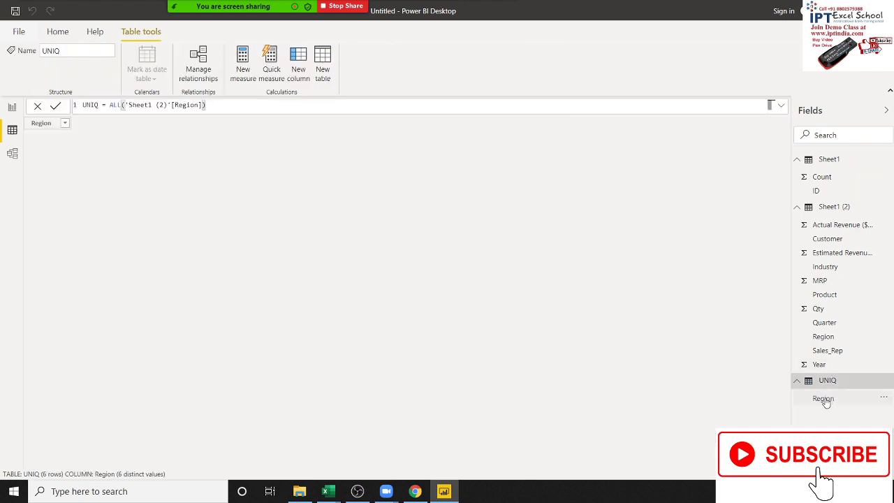
Filter UNIQ's Region column to exclude (Blank).
{"action": "left_click", "coordinate": [824, 399]}
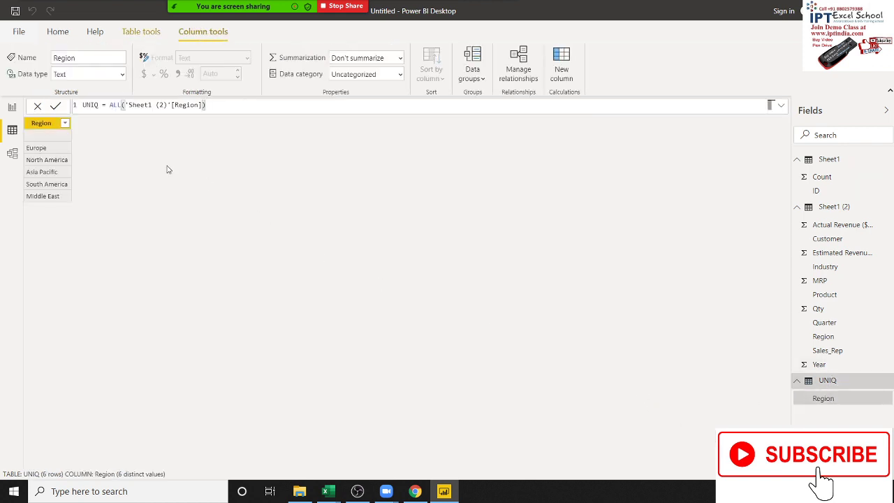
{"action": "left_click", "coordinate": [65, 124]}
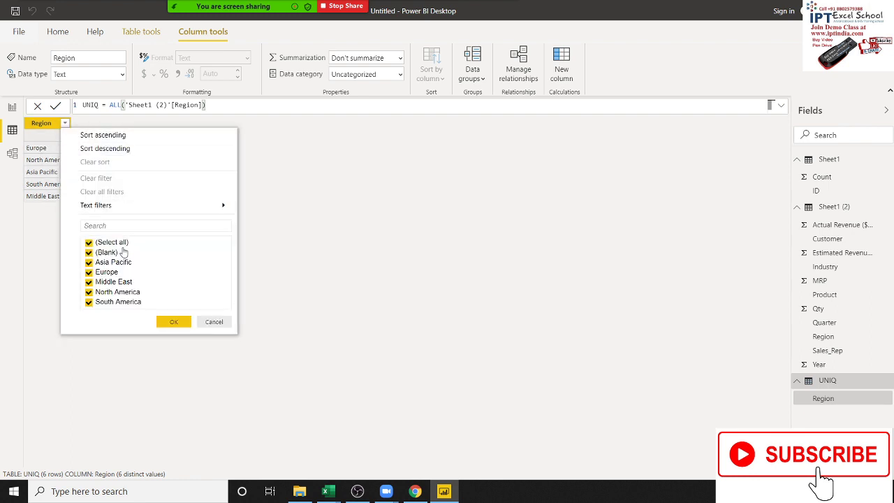
{"action": "left_click", "coordinate": [88, 252]}
{"action": "left_click", "coordinate": [183, 324]}
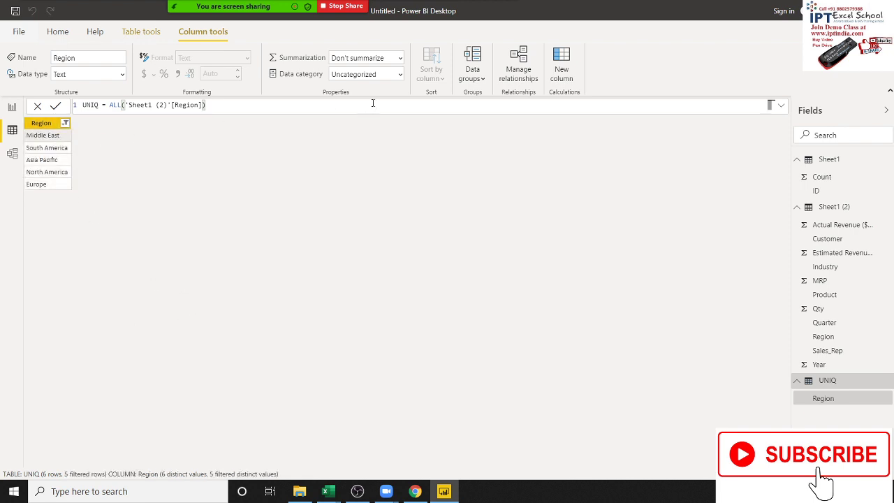
Add a new UNIQ column starting Actual = SUMX(FILTER('Sheet1 (2)'.
{"action": "left_click", "coordinate": [562, 82]}
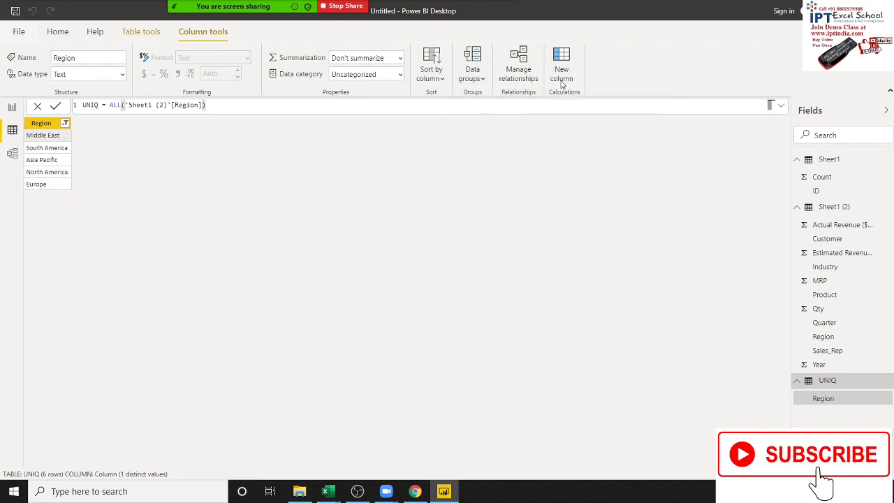
{"action": "double_click", "coordinate": [101, 105]}
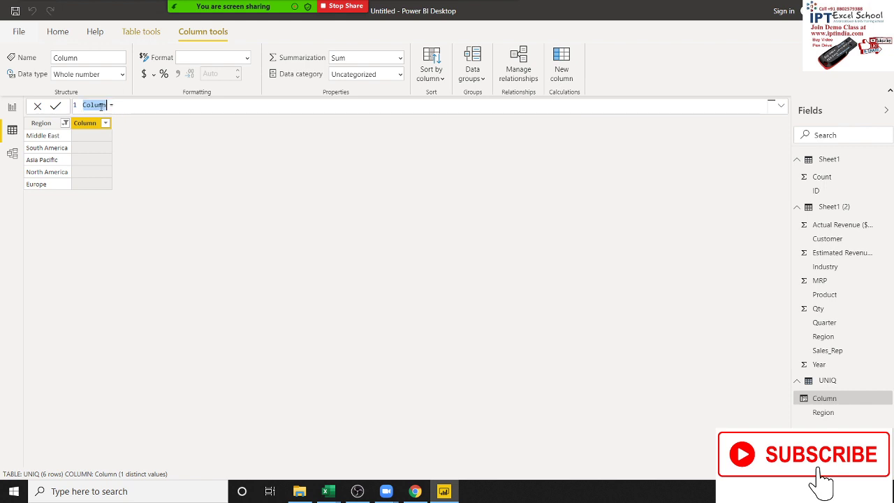
{"action": "type", "text": "A"}
{"action": "type", "text": "ctu"}
{"action": "type", "text": "al = "}
{"action": "type", "text": "su"}
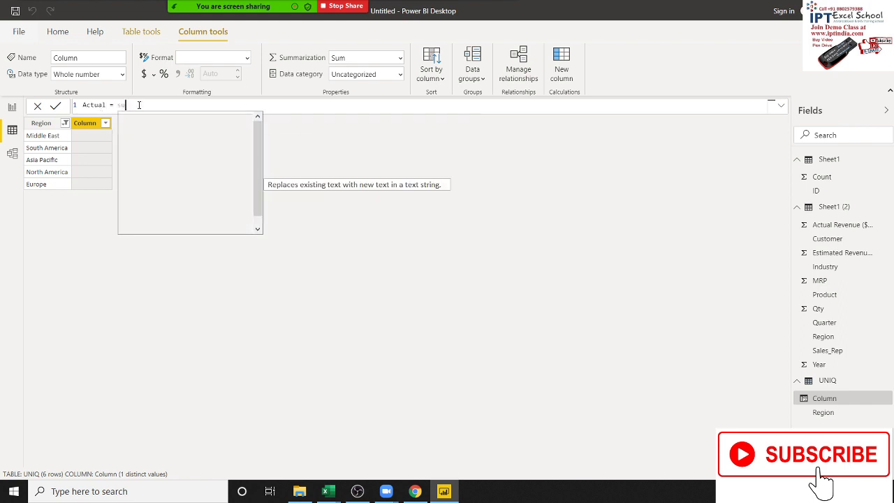
{"action": "type", "text": "m"}
{"action": "key", "text": "Down"}
{"action": "key", "text": "Down"}
{"action": "key", "text": "Down"}
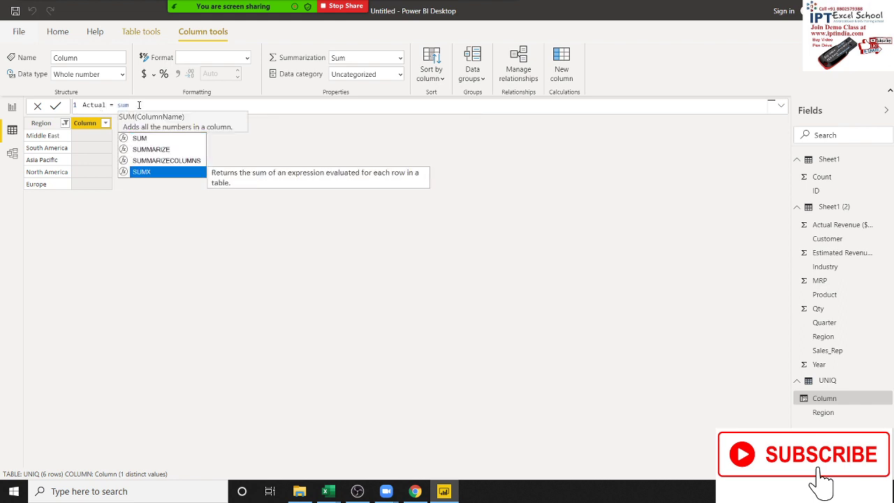
{"action": "key", "text": "Tab"}
{"action": "type", "text": "fil"}
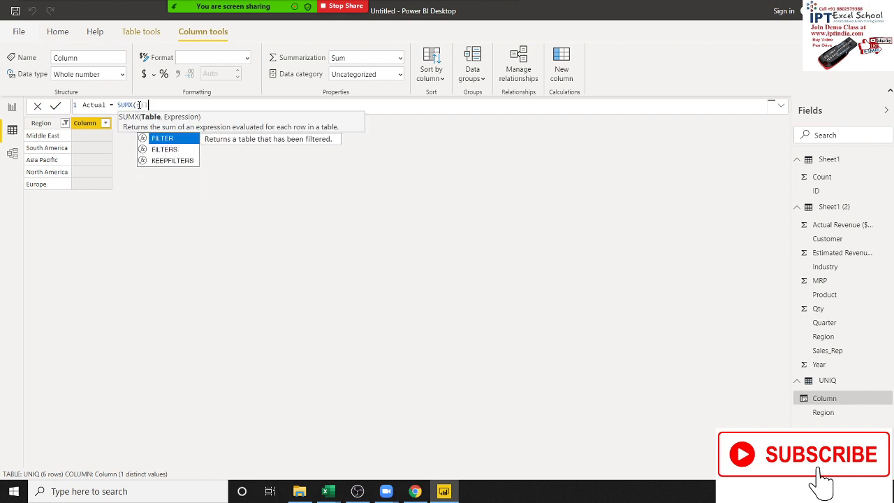
{"action": "key", "text": "Tab"}
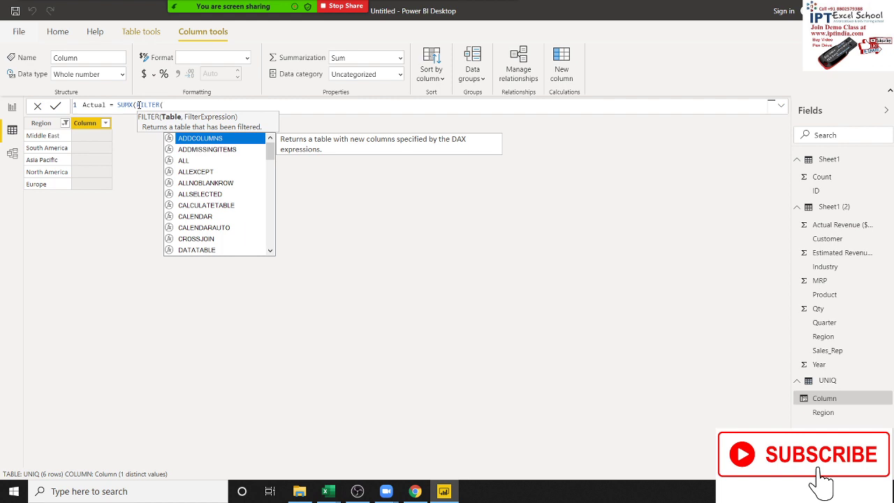
{"action": "type", "text": "sh"}
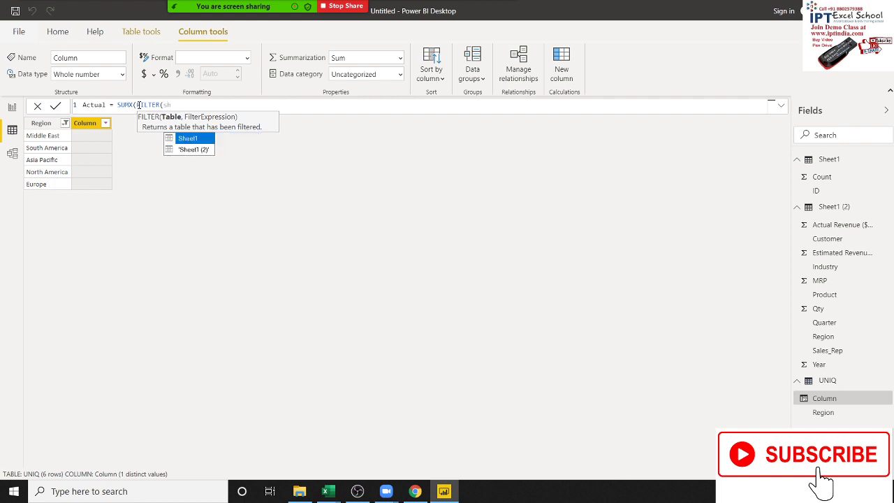
{"action": "key", "text": "Down"}
{"action": "key", "text": "Tab"}
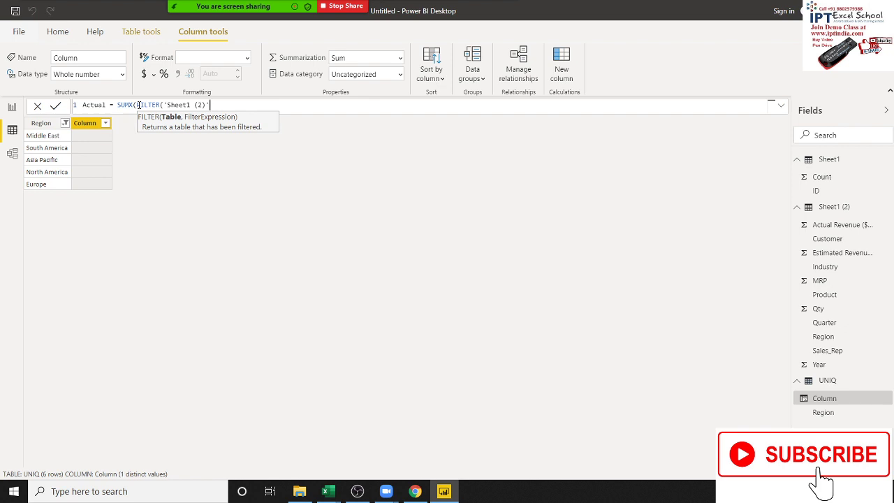
Add the filter condition 'Sheet1 (2)'[Region] = UNIQ[Region].
{"action": "type", "text": ","}
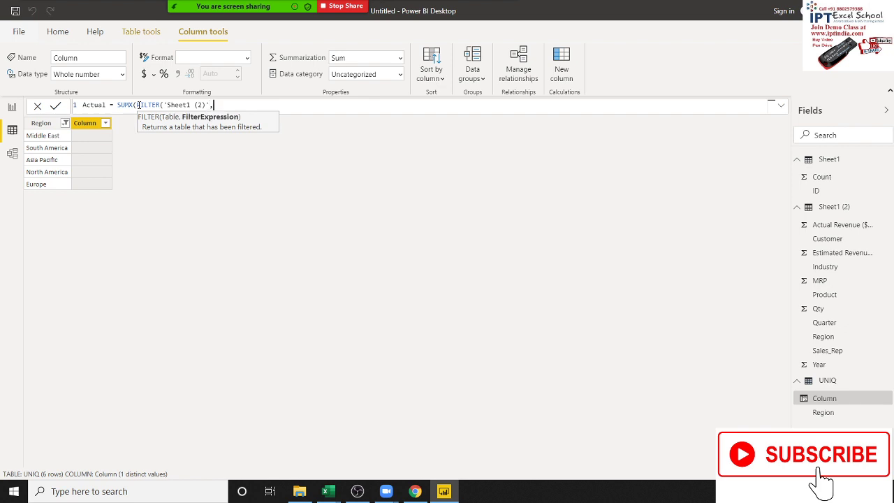
{"action": "type", "text": "sh"}
{"action": "key", "text": "Down"}
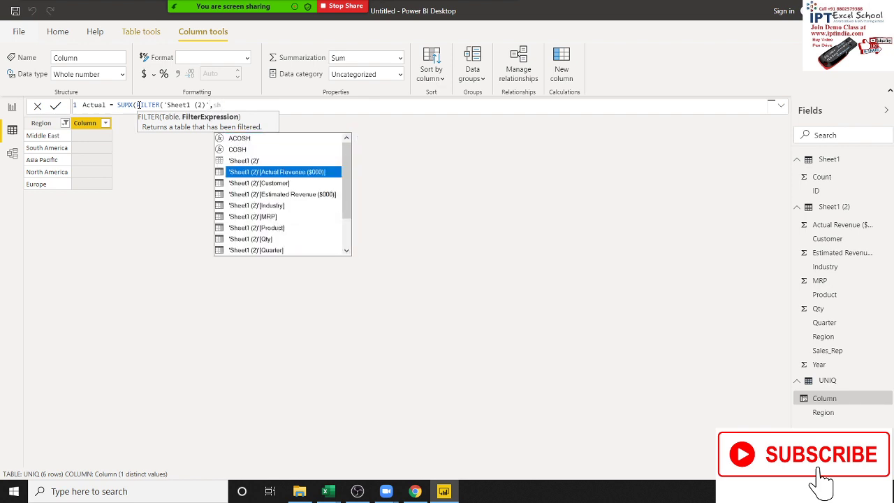
{"action": "key", "text": "Down"}
{"action": "key", "text": "Down"}
{"action": "key", "text": "Down"}
{"action": "key", "text": "Down"}
{"action": "key", "text": "Down"}
{"action": "key", "text": "Down"}
{"action": "key", "text": "Down"}
{"action": "key", "text": "Down"}
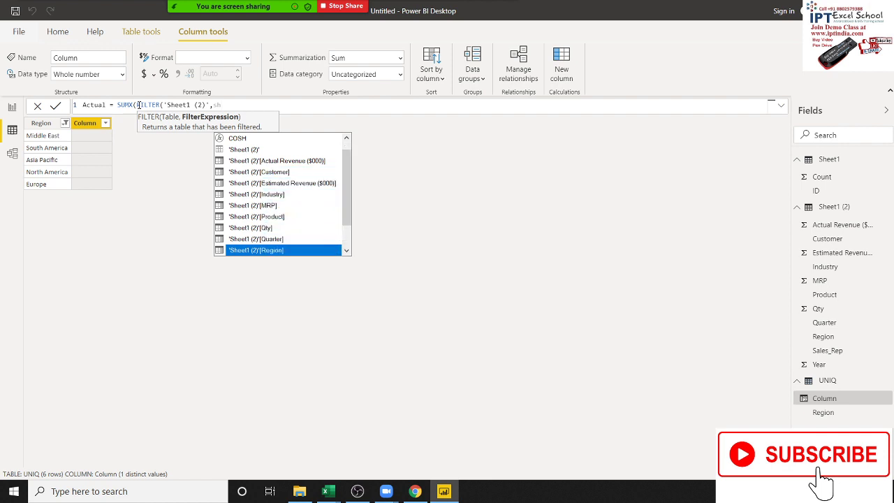
{"action": "key", "text": "Down"}
{"action": "key", "text": "Up"}
{"action": "key", "text": "Tab"}
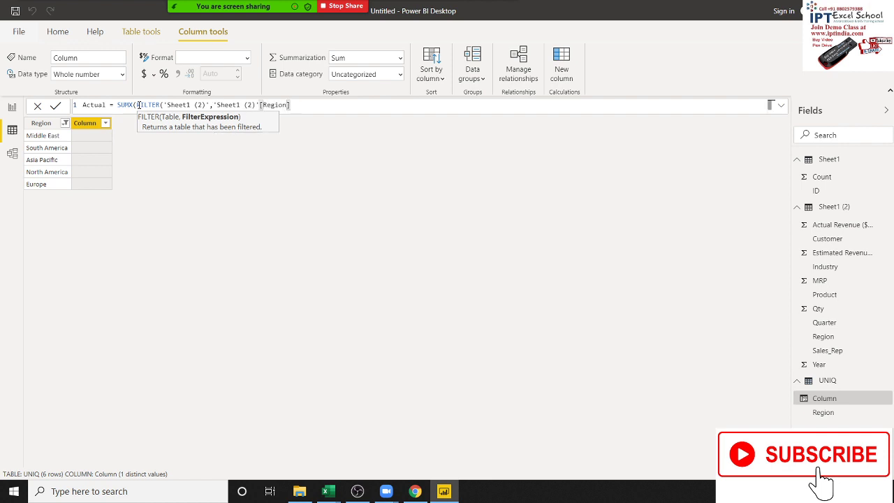
{"action": "type", "text": "="}
{"action": "type", "text": "u"}
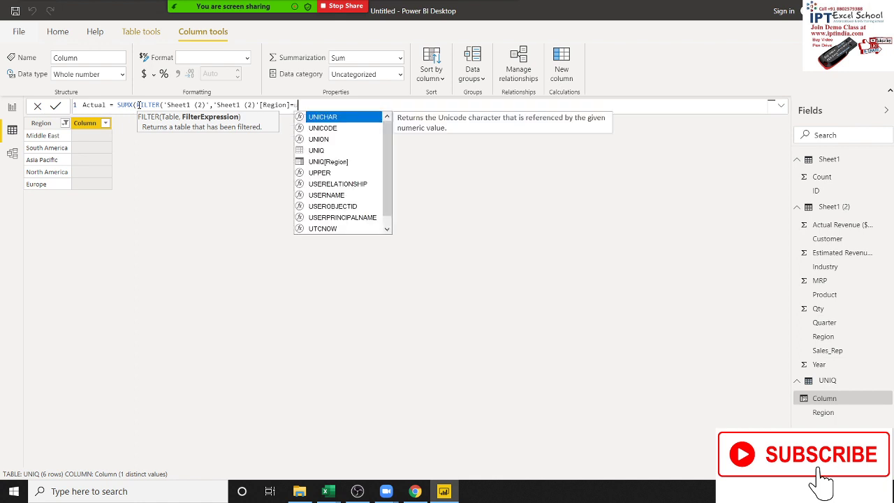
{"action": "type", "text": "ni"}
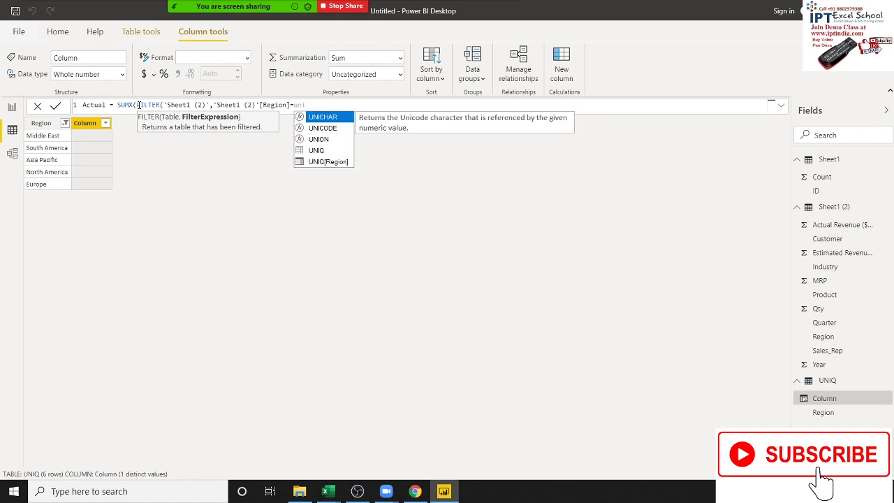
{"action": "key", "text": "Down"}
{"action": "key", "text": "Down"}
{"action": "key", "text": "Down"}
{"action": "key", "text": "Down"}
{"action": "key", "text": "Tab"}
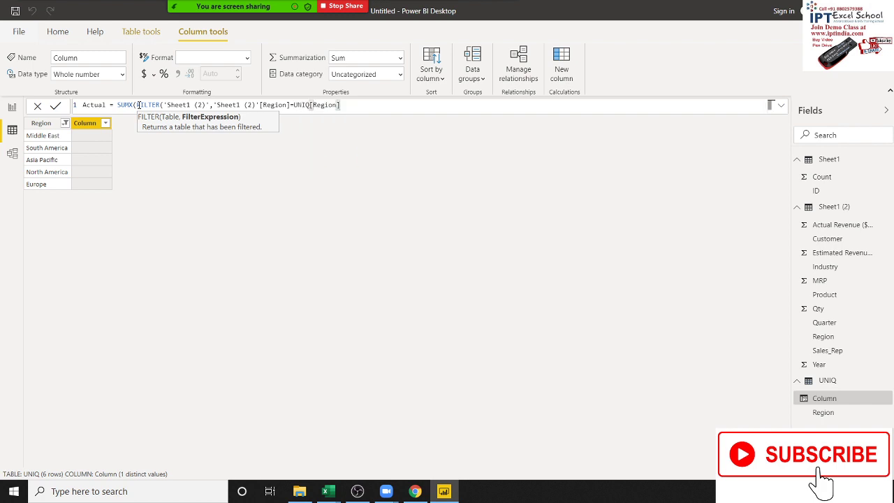
Finish the formula summing 'Sheet1 (2)'[Actual Revenue ($000)] and commit the Actual column.
{"action": "type", "text": ")"}
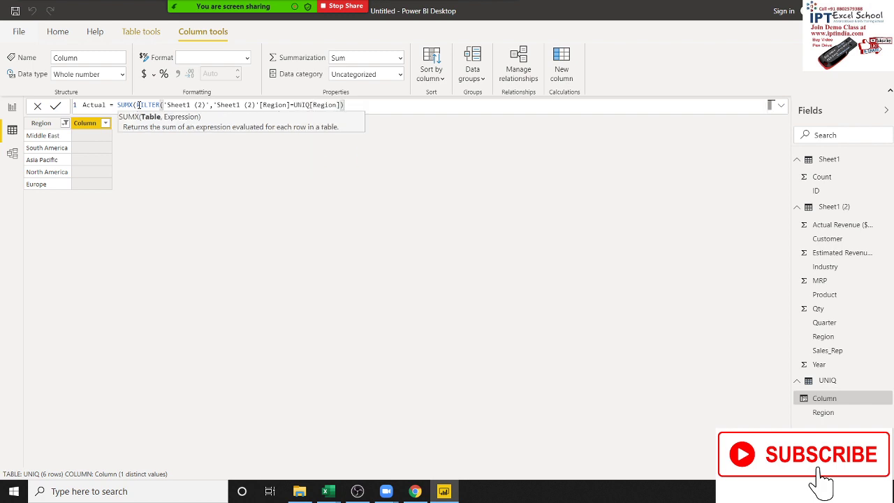
{"action": "type", "text": ","}
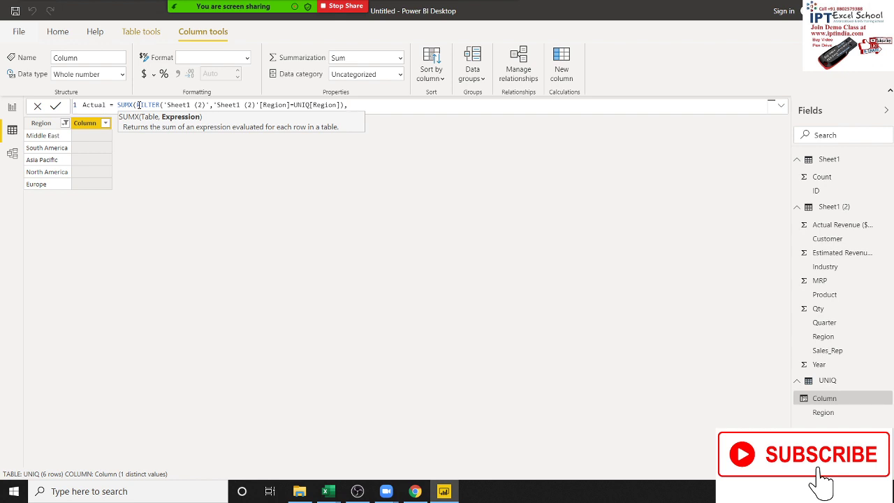
{"action": "type", "text": "ac"}
{"action": "key", "text": "Down"}
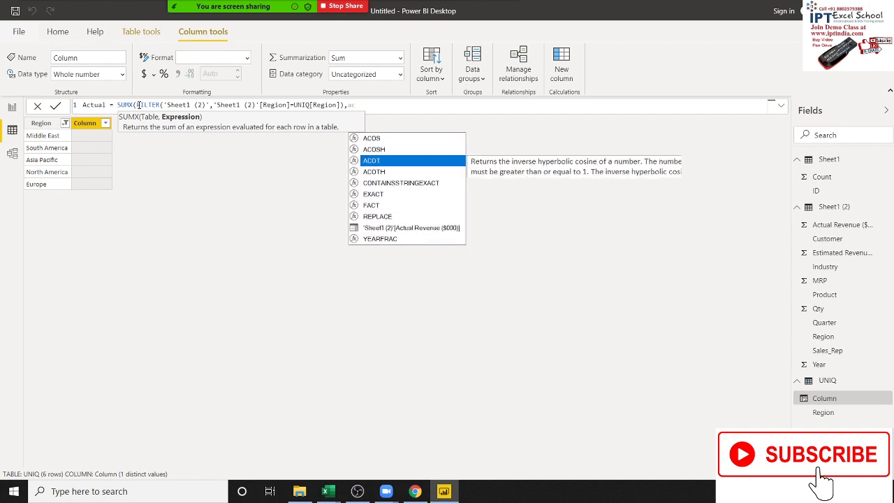
{"action": "key", "text": "Down"}
{"action": "key", "text": "Down"}
{"action": "key", "text": "Down"}
{"action": "key", "text": "Down"}
{"action": "key", "text": "Down"}
{"action": "key", "text": "Down"}
{"action": "key", "text": "Down"}
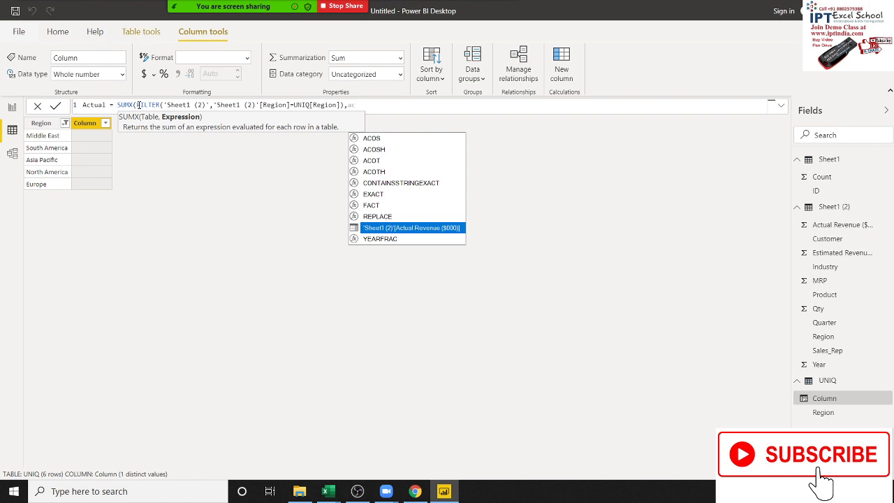
{"action": "key", "text": "Tab"}
{"action": "type", "text": ")"}
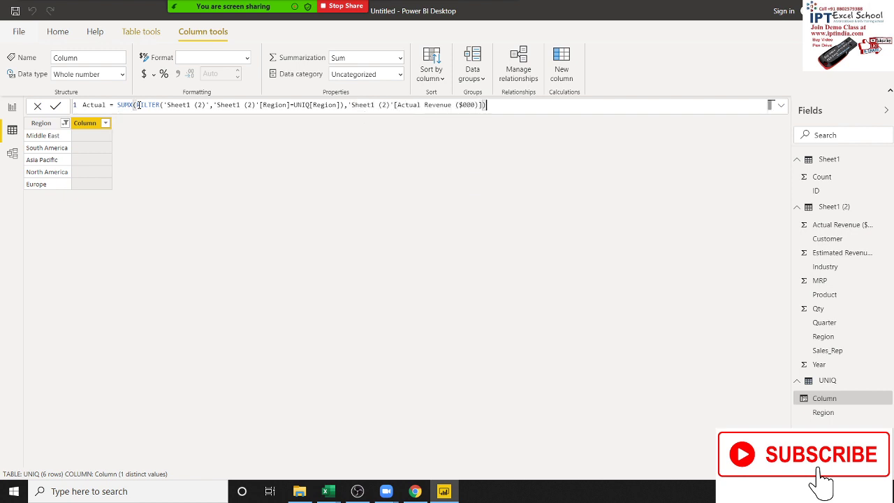
{"action": "key", "text": "Return"}
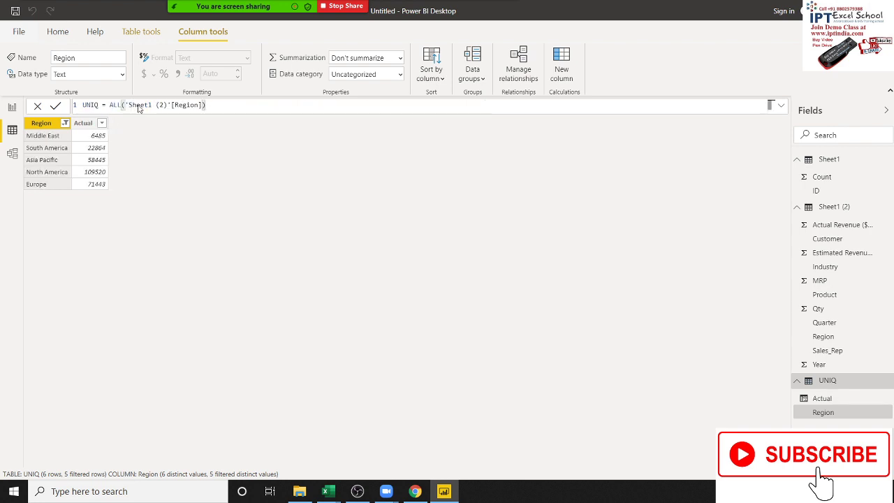
{"action": "left_click", "coordinate": [100, 136]}
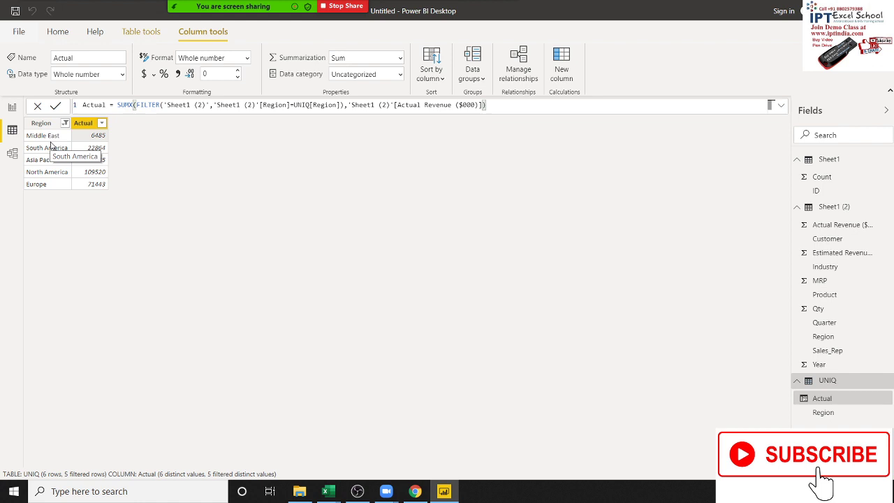
In Report view, delete the visual showing a field error.
{"action": "left_click", "coordinate": [12, 112]}
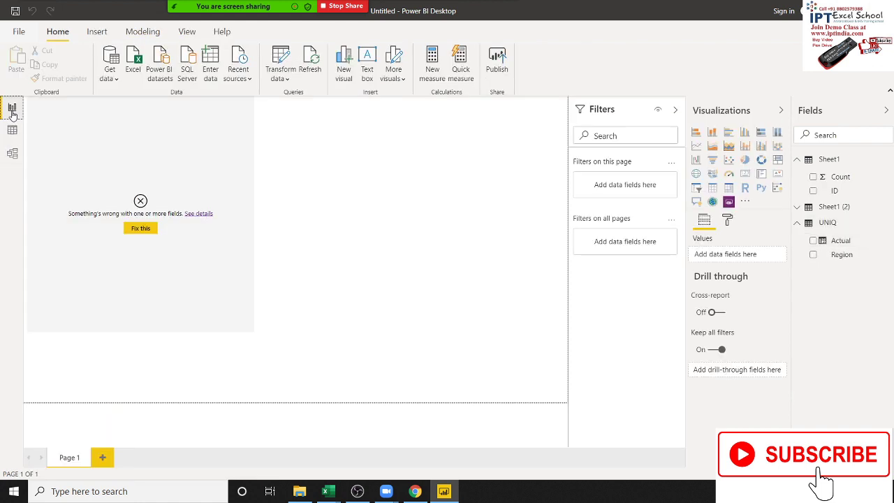
{"action": "left_click", "coordinate": [166, 236]}
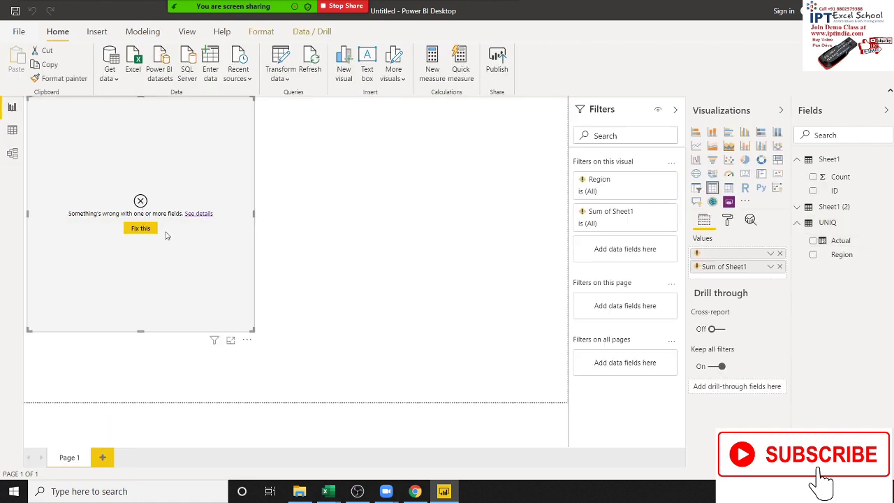
{"action": "key", "text": "Delete"}
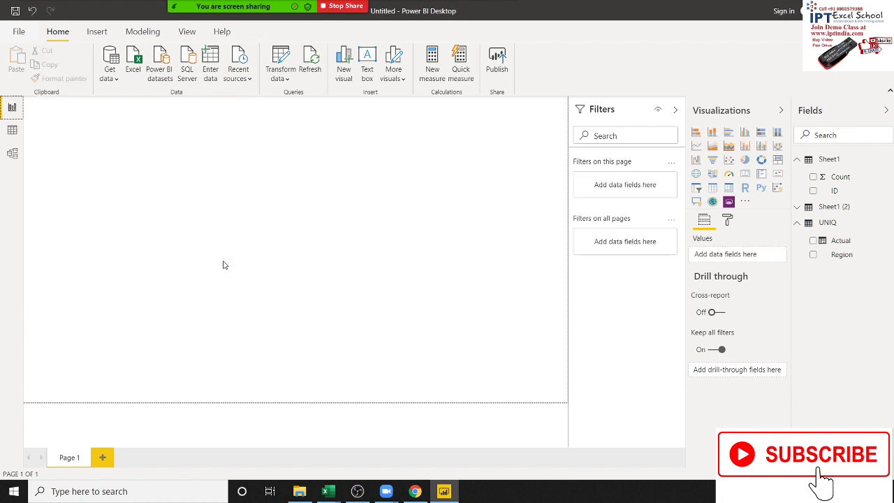
Add a table visual of Sheet1 (2) Region and Actual Revenue ($000), then resize it.
{"action": "left_click", "coordinate": [711, 188]}
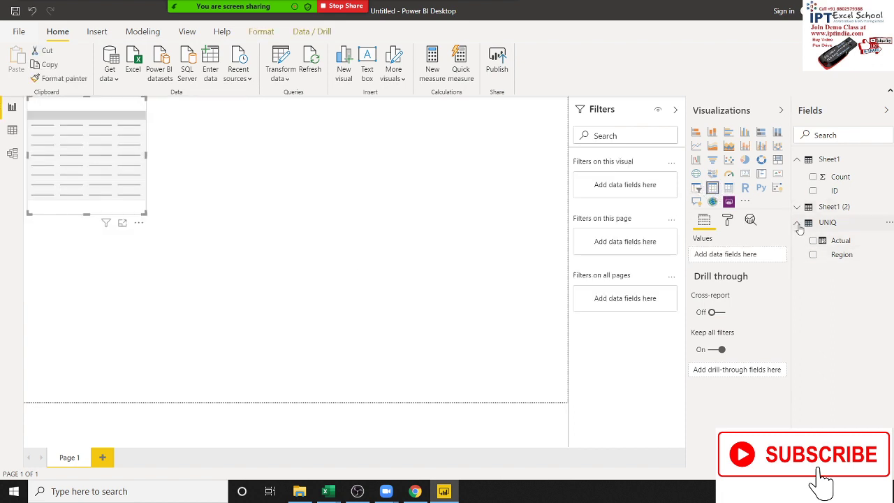
{"action": "left_click", "coordinate": [797, 222]}
{"action": "left_click", "coordinate": [798, 210]}
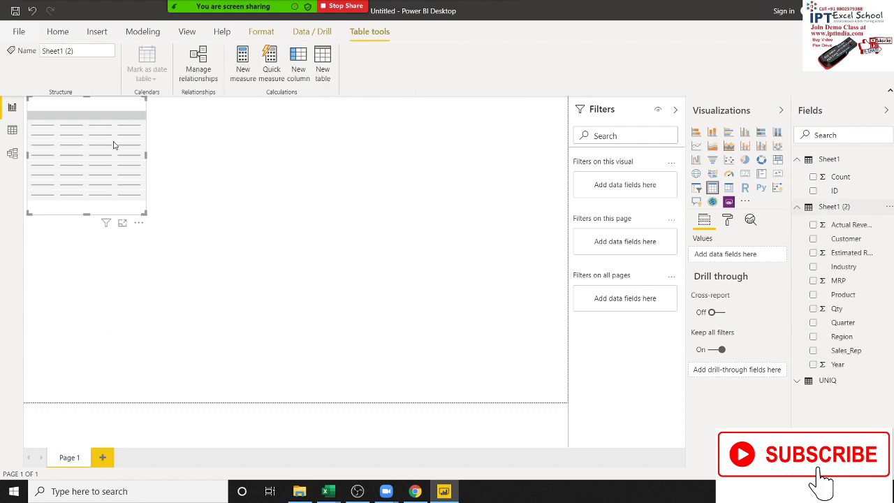
{"action": "left_click", "coordinate": [835, 336]}
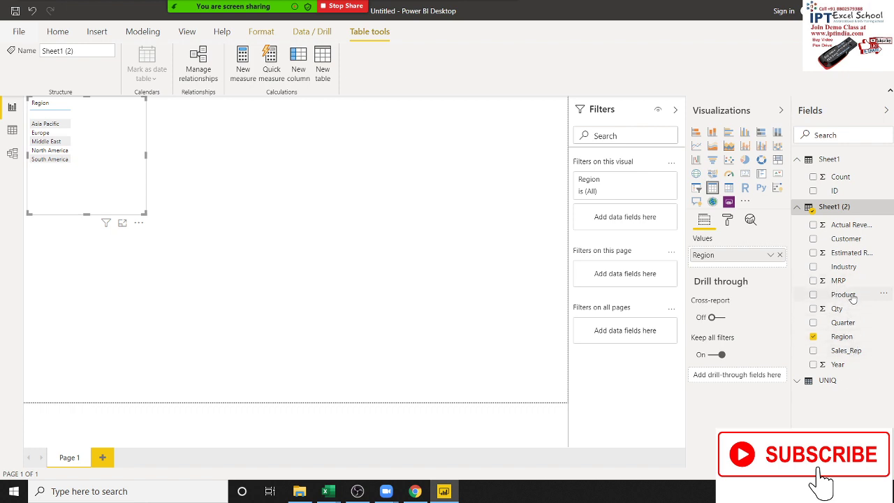
{"action": "left_click_drag", "start_coordinate": [850, 232], "coordinate": [183, 252]}
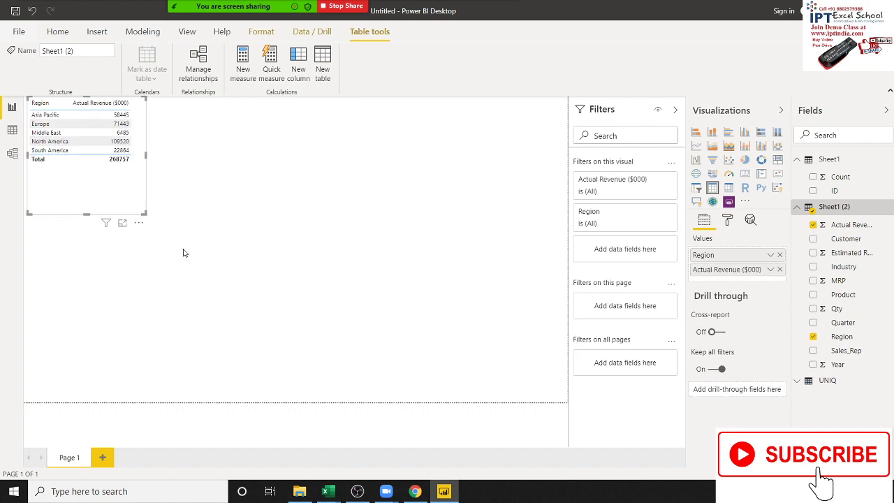
{"action": "left_click_drag", "start_coordinate": [145, 212], "coordinate": [138, 174]}
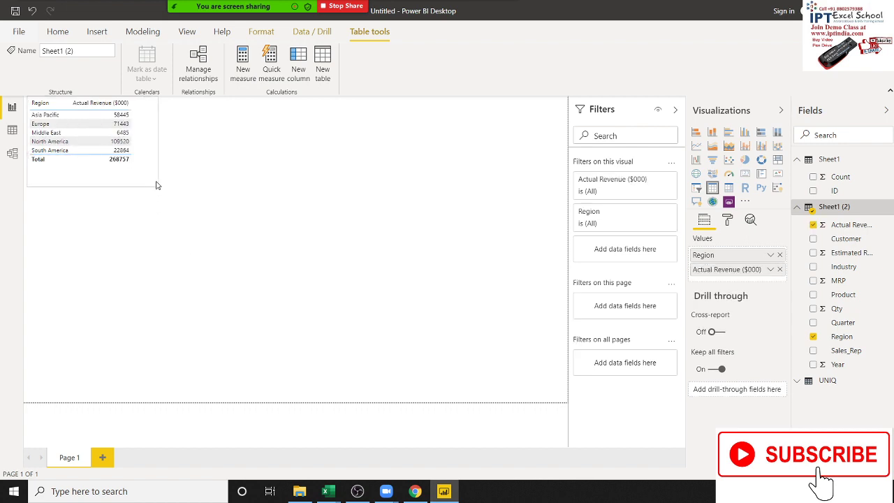
{"action": "left_click", "coordinate": [181, 209]}
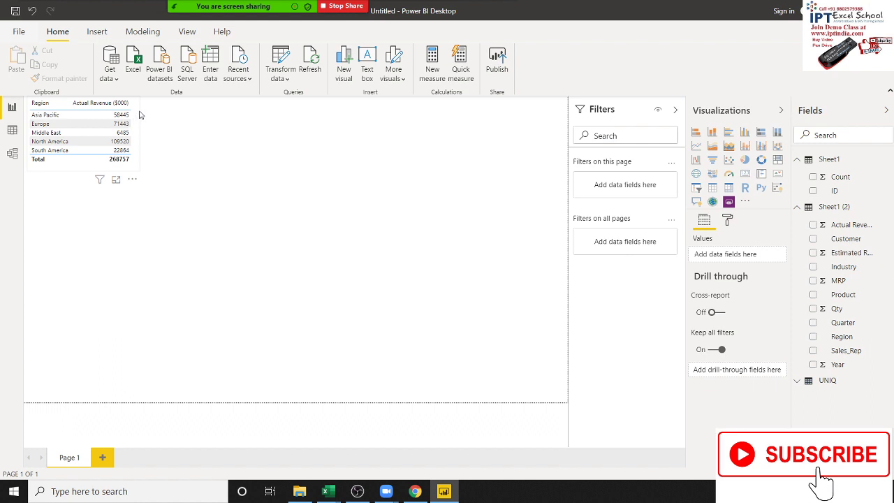
{"action": "left_click", "coordinate": [138, 115]}
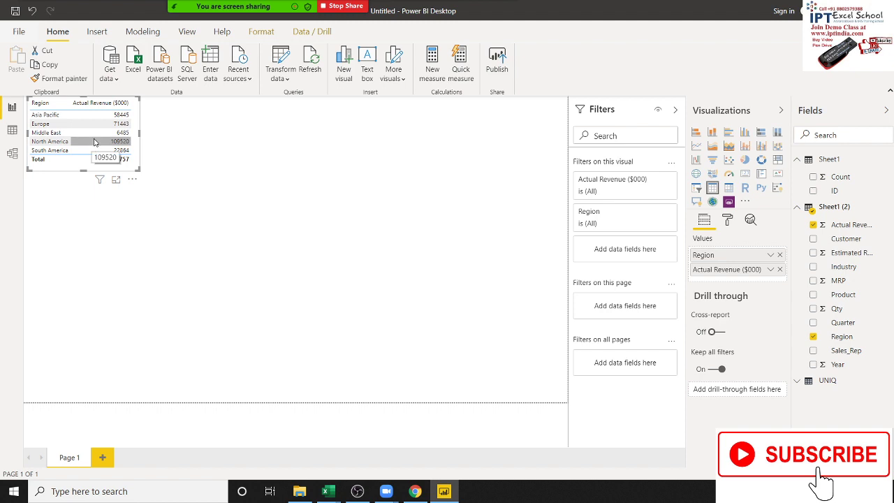
In Data view, add the UNIQ column GST = UNIQ[Actual]*0.18.
{"action": "left_click", "coordinate": [11, 130]}
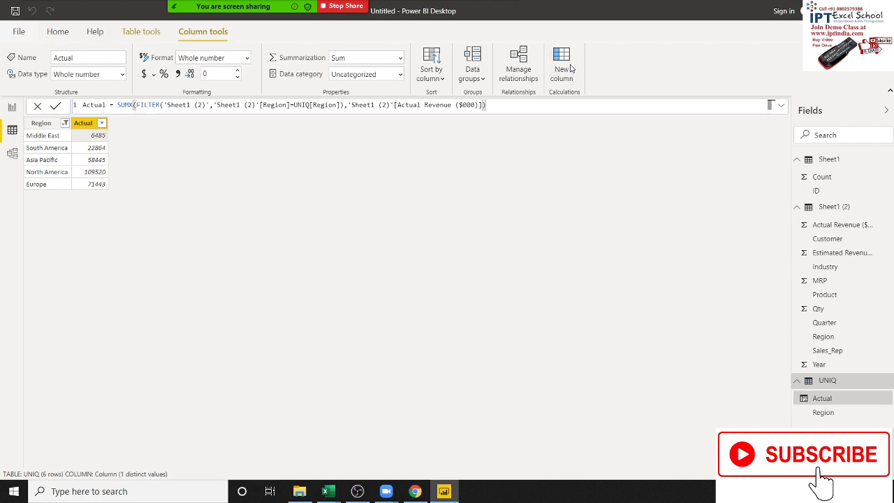
{"action": "double_click", "coordinate": [97, 104]}
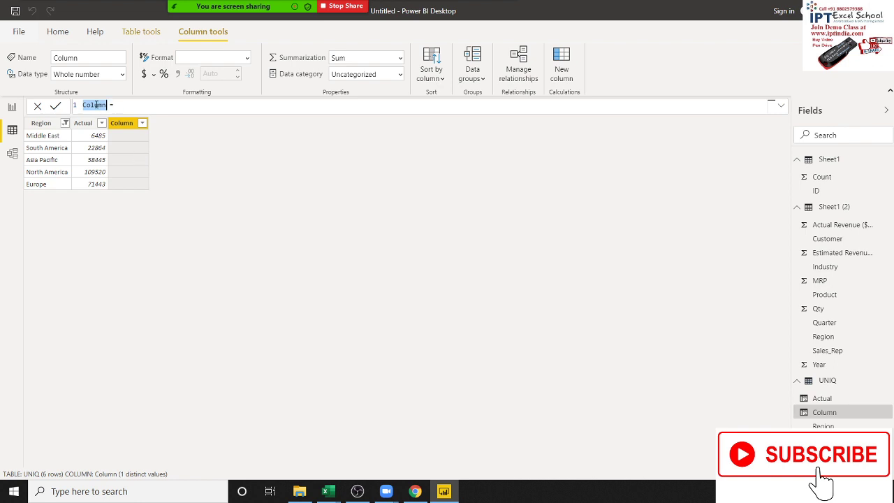
{"action": "type", "text": "GST = "}
{"action": "type", "text": "ac"}
{"action": "key", "text": "Down"}
{"action": "key", "text": "Down"}
{"action": "key", "text": "Down"}
{"action": "key", "text": "Down"}
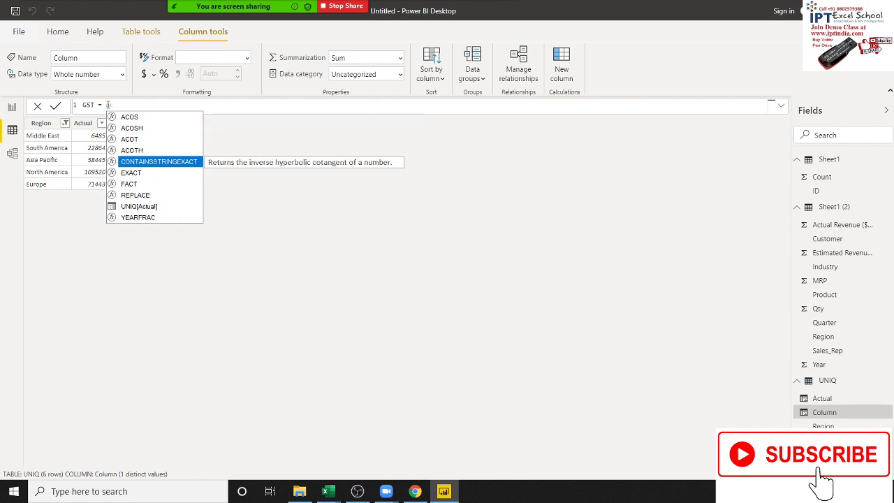
{"action": "key", "text": "Down"}
{"action": "key", "text": "Down"}
{"action": "key", "text": "Down"}
{"action": "key", "text": "Tab"}
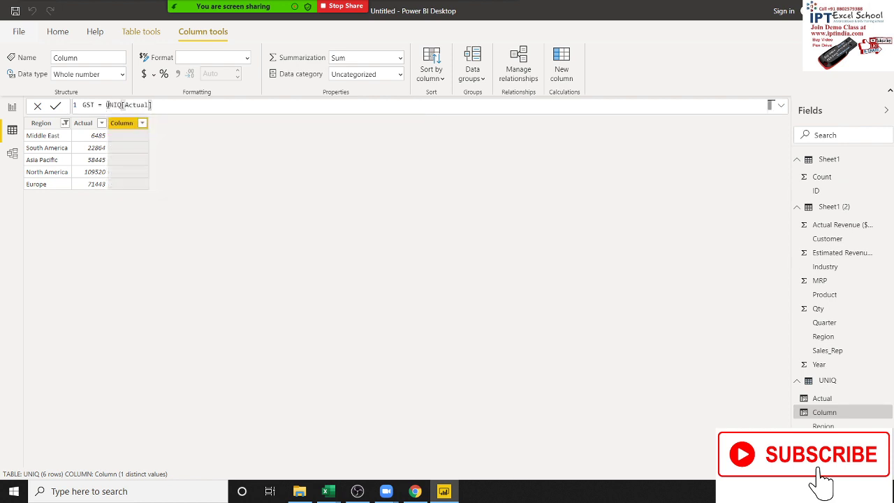
{"action": "type", "text": "*0.18"}
{"action": "key", "text": "Return"}
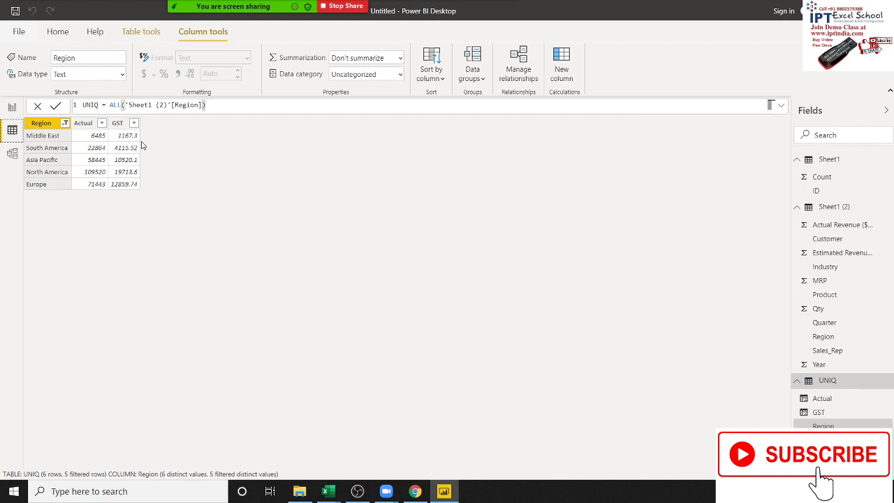
{"action": "left_click", "coordinate": [127, 173]}
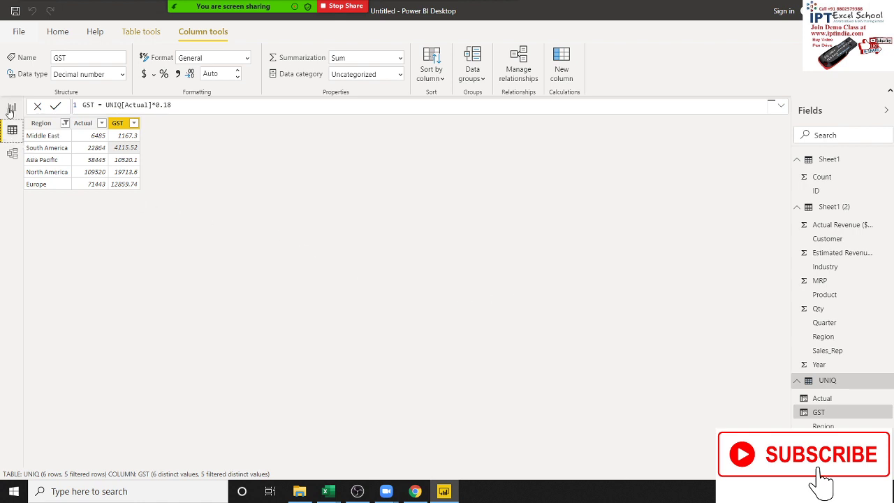
From the report page with nothing selected, reopen the Power Query Editor on the Sheet1 grouped table.
{"action": "left_click", "coordinate": [12, 107]}
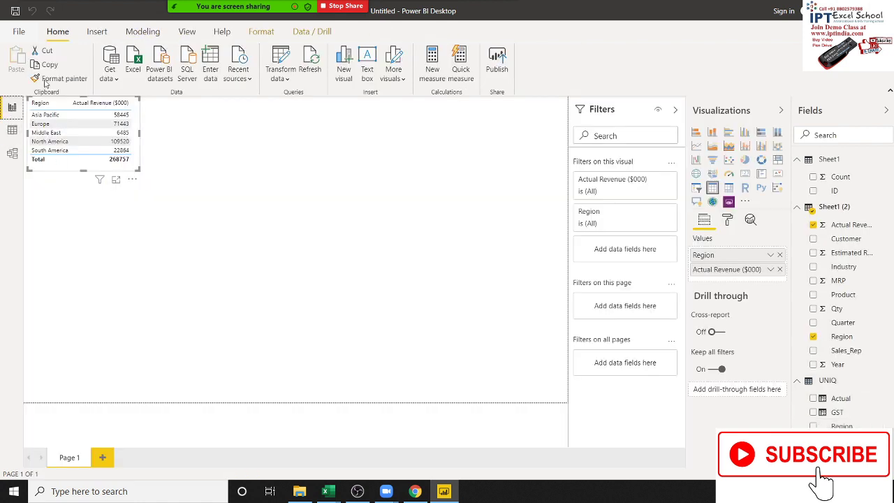
{"action": "left_click", "coordinate": [151, 95]}
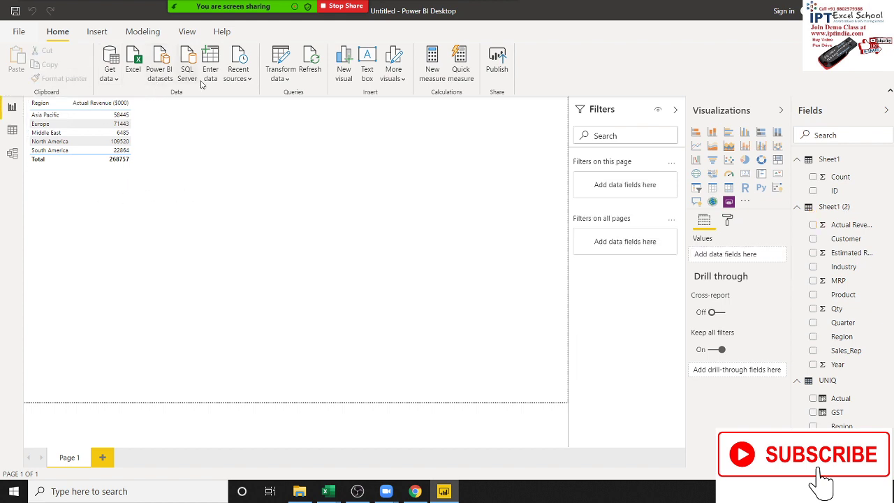
{"action": "left_click", "coordinate": [277, 64]}
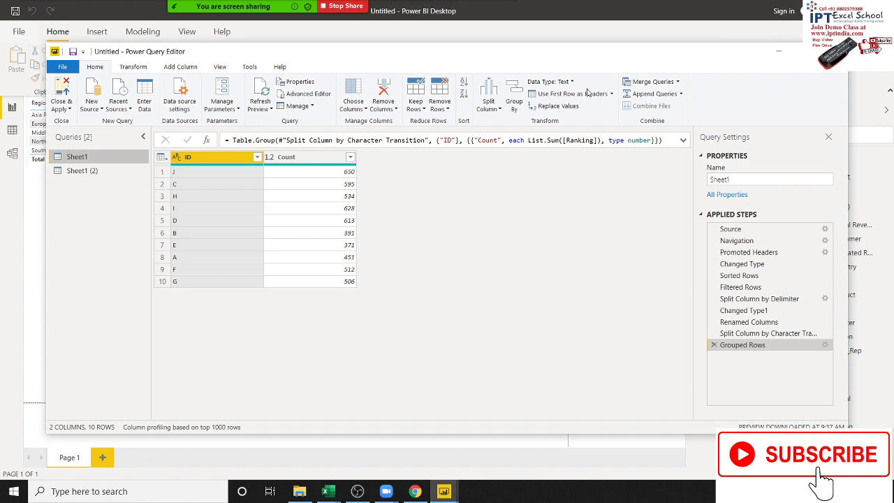
Import Sheet1 from the recent DataP.xlsm workbook as a new Sheet1 (3) query for editing.
{"action": "key", "text": "alt+Tab"}
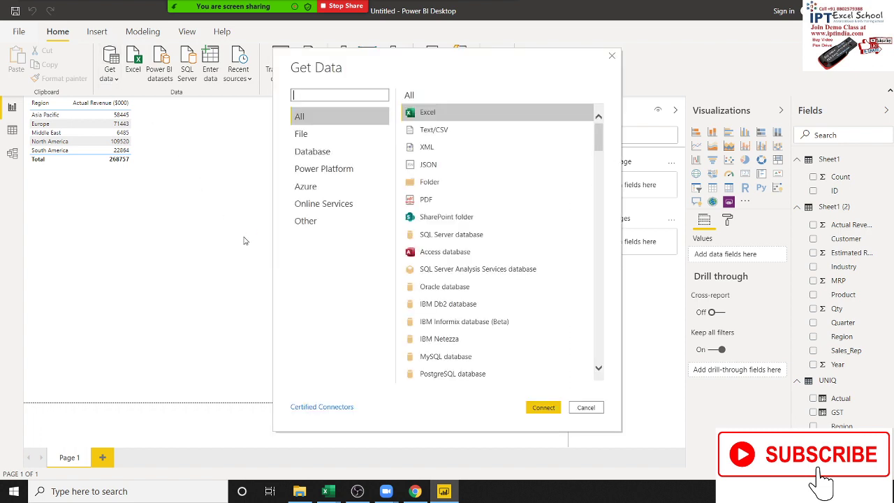
{"action": "key", "text": "Escape"}
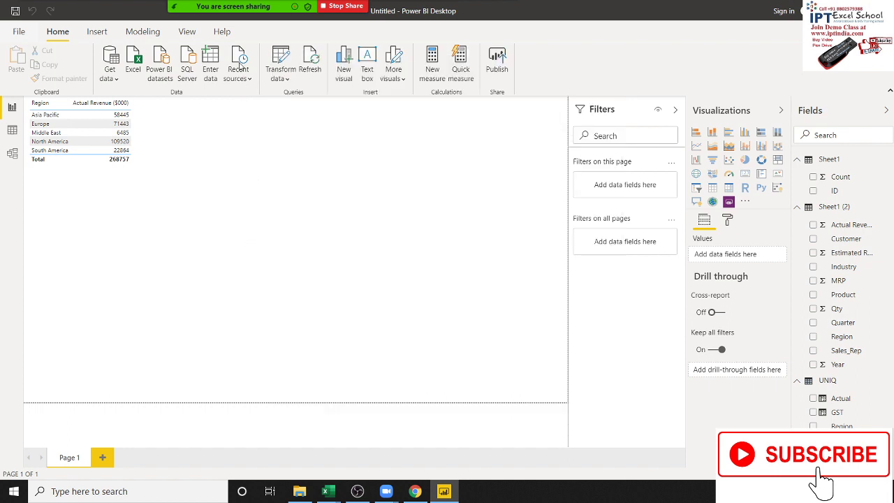
{"action": "left_click", "coordinate": [240, 64]}
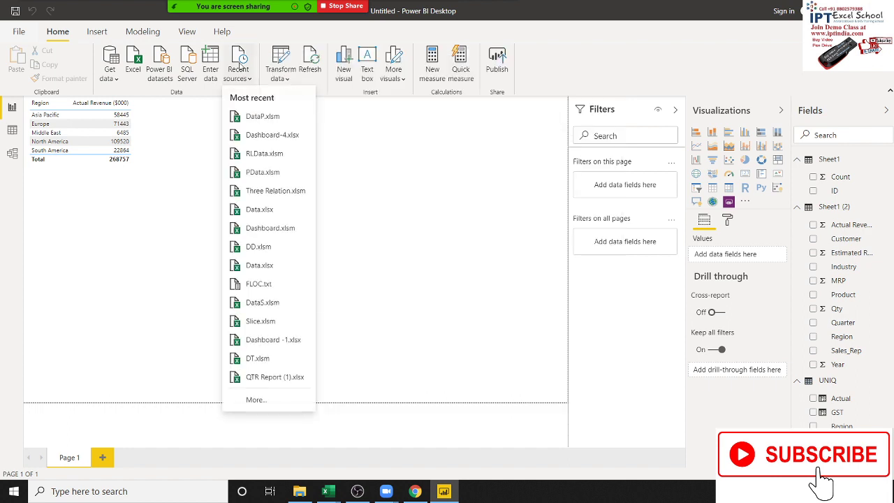
{"action": "left_click", "coordinate": [264, 117]}
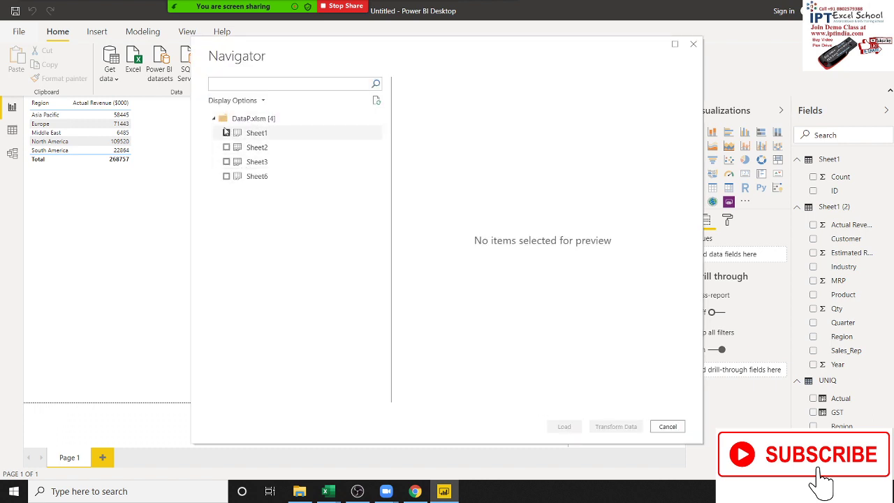
{"action": "left_click", "coordinate": [257, 133]}
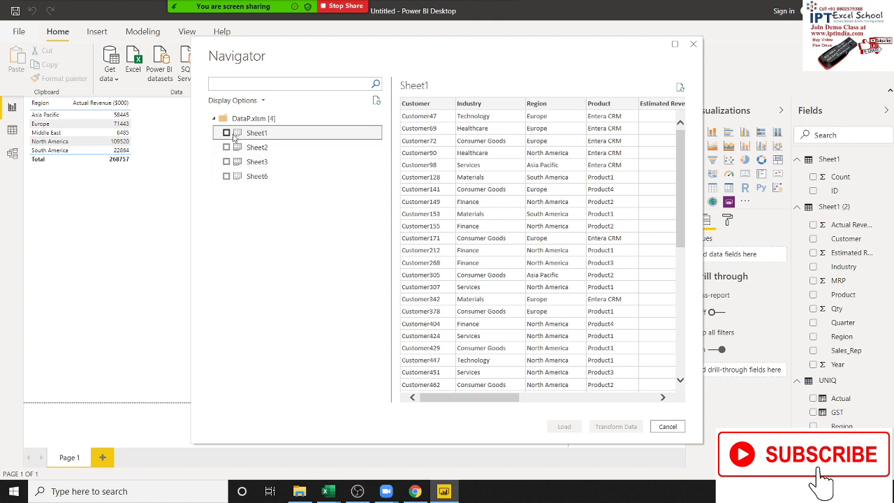
{"action": "left_click", "coordinate": [226, 133]}
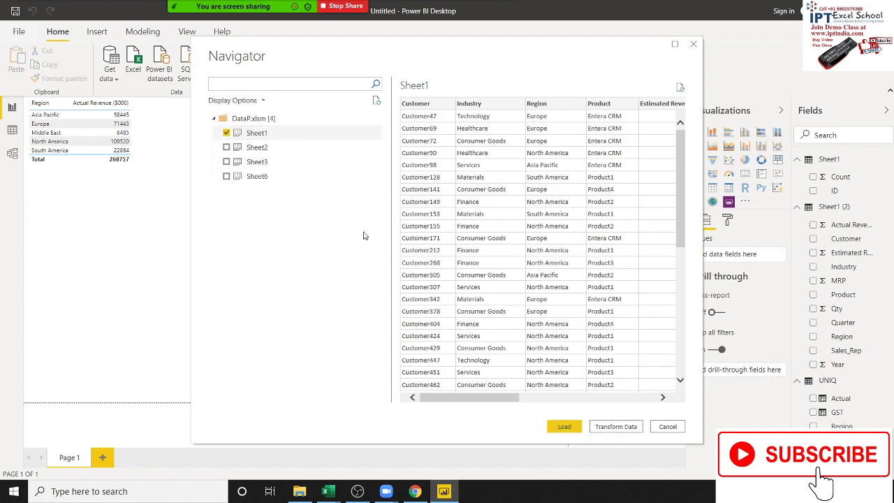
{"action": "left_click", "coordinate": [613, 426]}
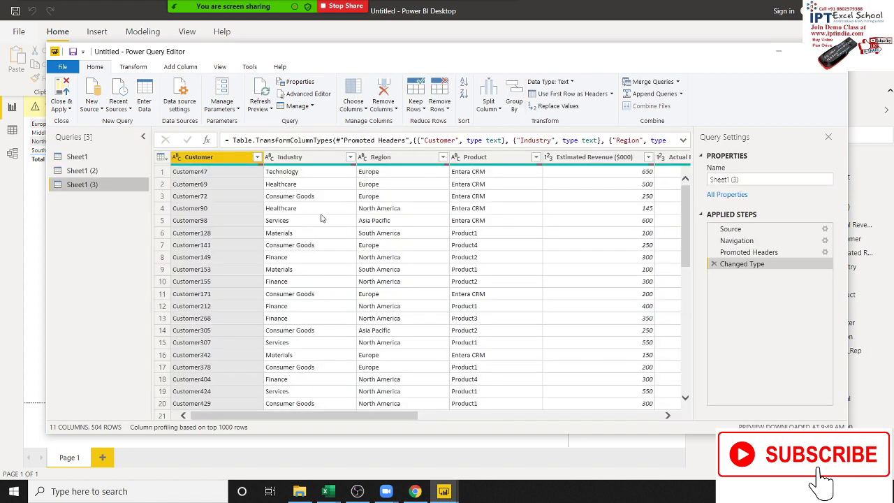
Group Sheet1 (3) by Region into a Reg column summing Actual Revenue ($000).
{"action": "left_click", "coordinate": [397, 184]}
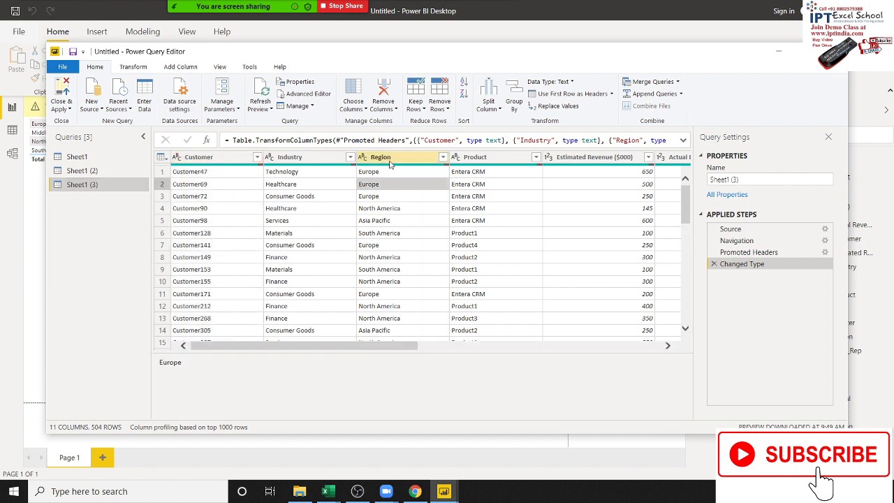
{"action": "left_click", "coordinate": [391, 163]}
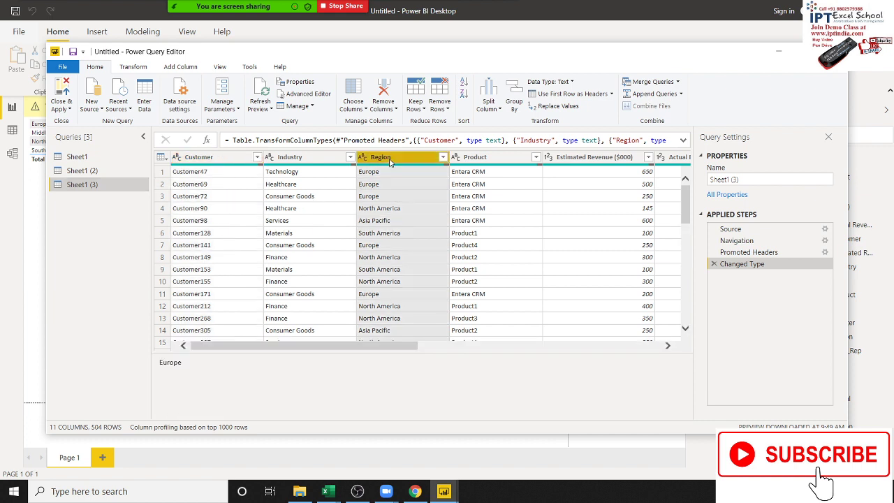
{"action": "left_click", "coordinate": [514, 98]}
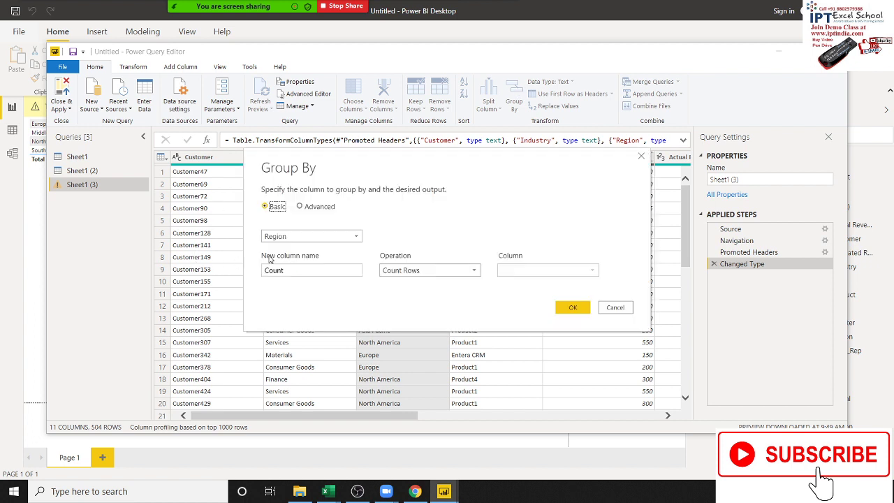
{"action": "left_click", "coordinate": [291, 269]}
{"action": "double_click", "coordinate": [290, 269]}
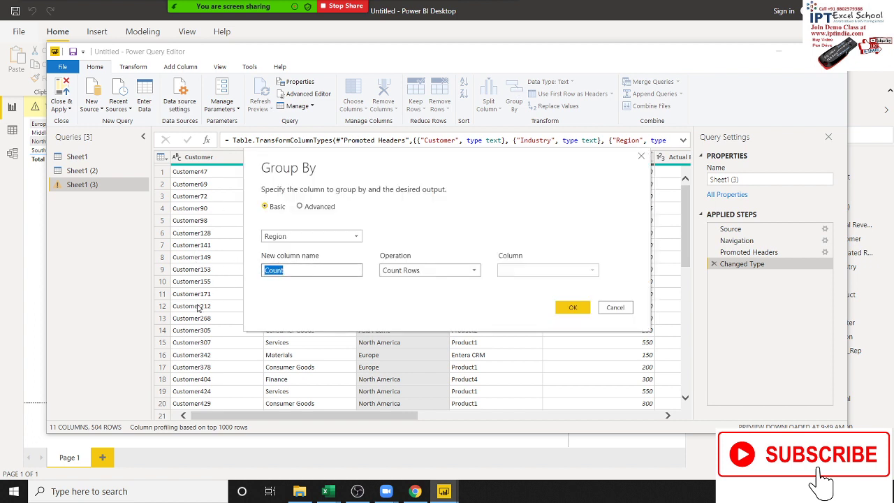
{"action": "type", "text": "Reg"}
{"action": "left_click", "coordinate": [398, 273]}
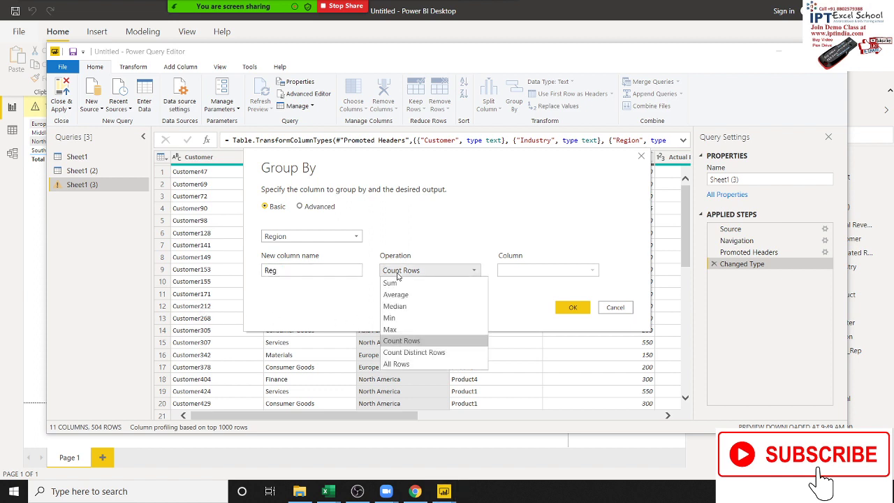
{"action": "left_click", "coordinate": [398, 283]}
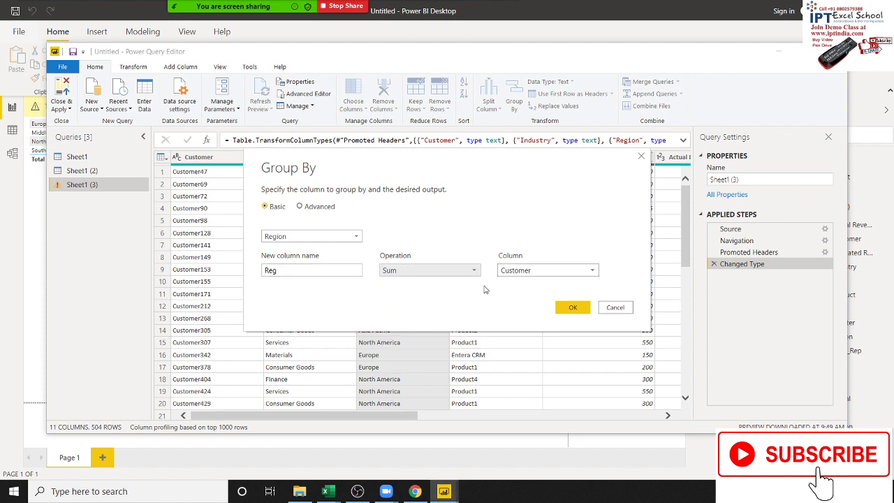
{"action": "left_click", "coordinate": [523, 271]}
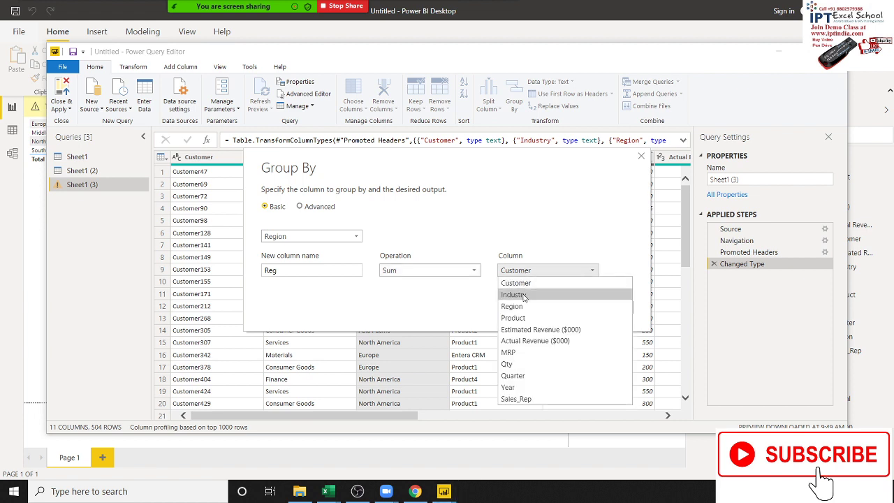
{"action": "left_click", "coordinate": [535, 341]}
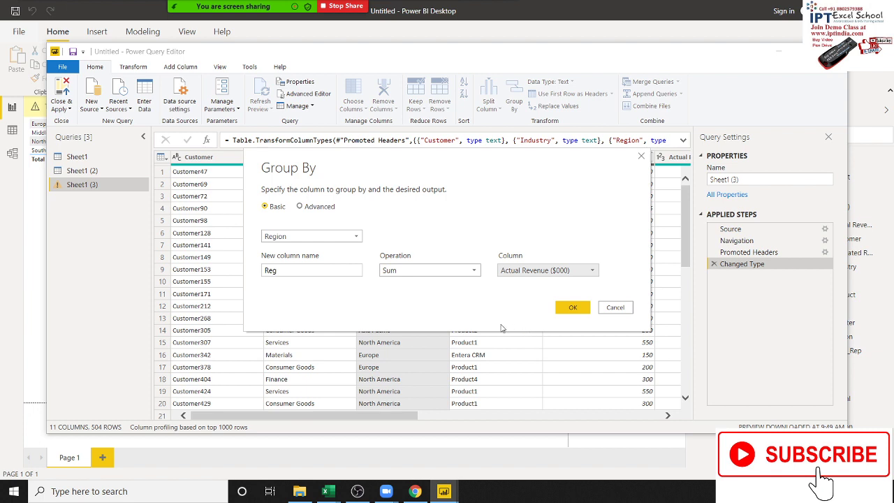
{"action": "left_click", "coordinate": [562, 309]}
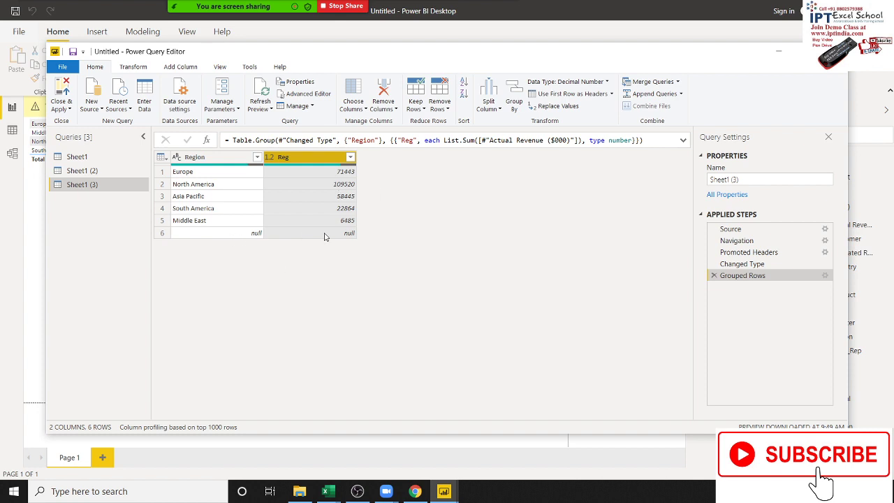
Filter out null Region rows and load the five-region Sheet1 (3) table with Close & Apply.
{"action": "left_click", "coordinate": [258, 158]}
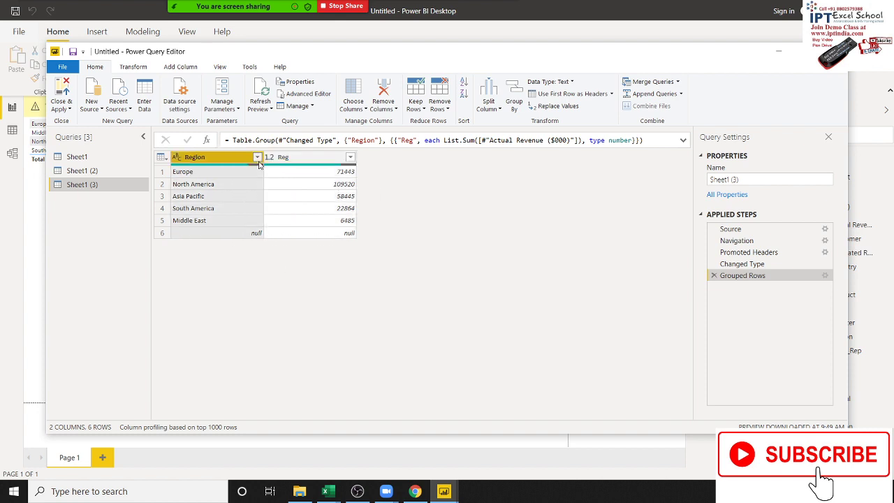
{"action": "left_click", "coordinate": [93, 289]}
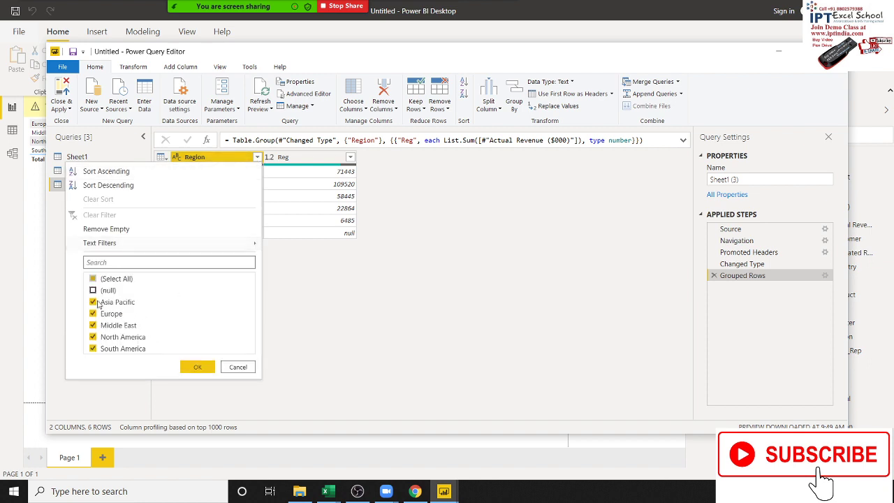
{"action": "left_click", "coordinate": [197, 367]}
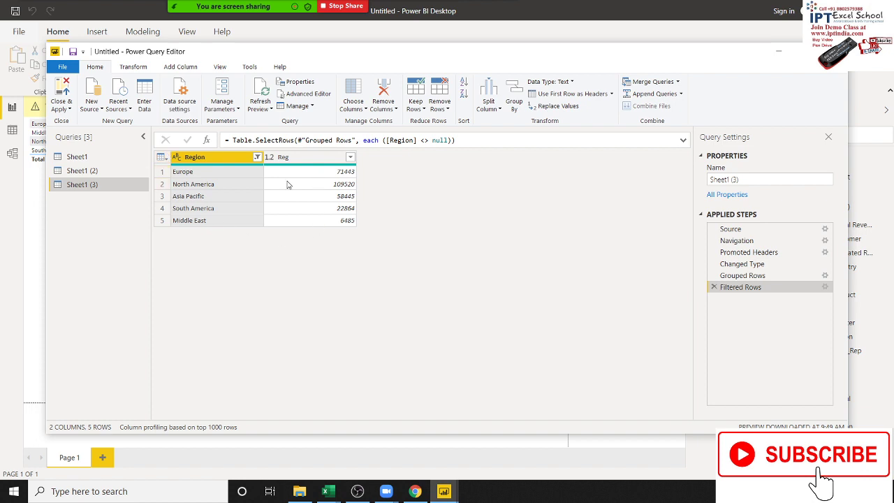
{"action": "left_click", "coordinate": [67, 94]}
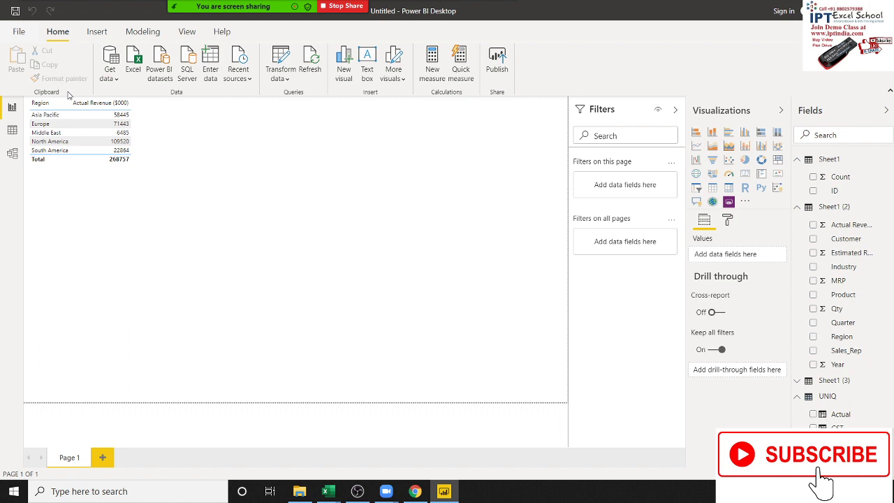
Check the Sheet1 (3) table in Data view, then reopen the Power Query Editor.
{"action": "left_click", "coordinate": [13, 130]}
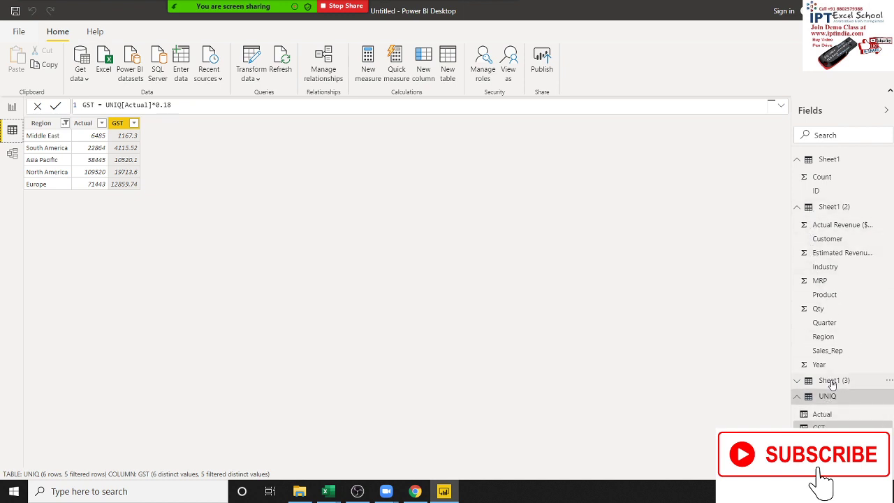
{"action": "left_click", "coordinate": [831, 381]}
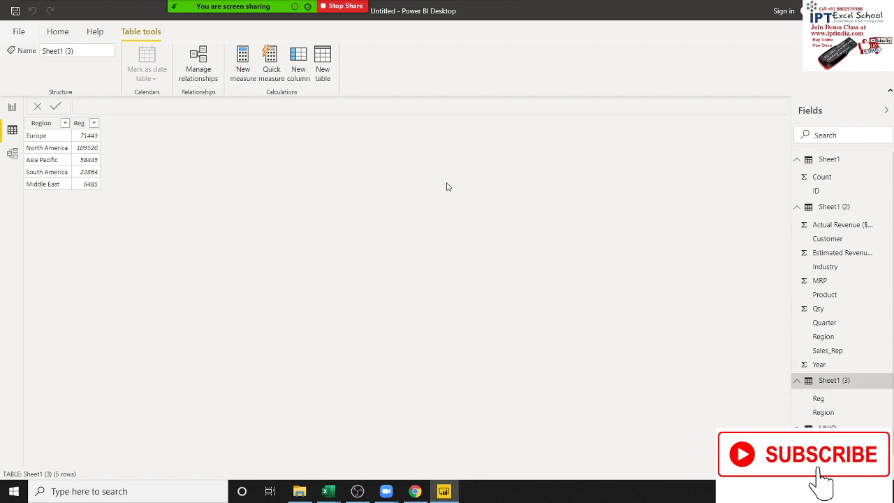
{"action": "left_click", "coordinate": [61, 32]}
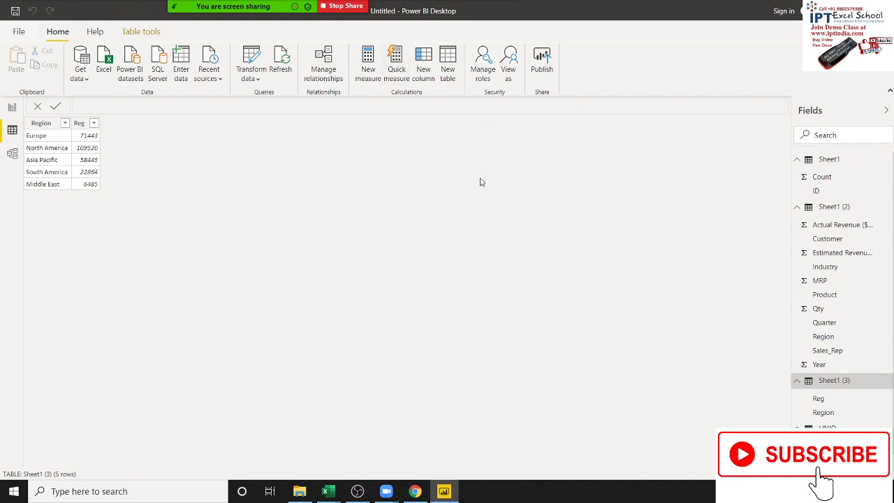
{"action": "left_click", "coordinate": [250, 63]}
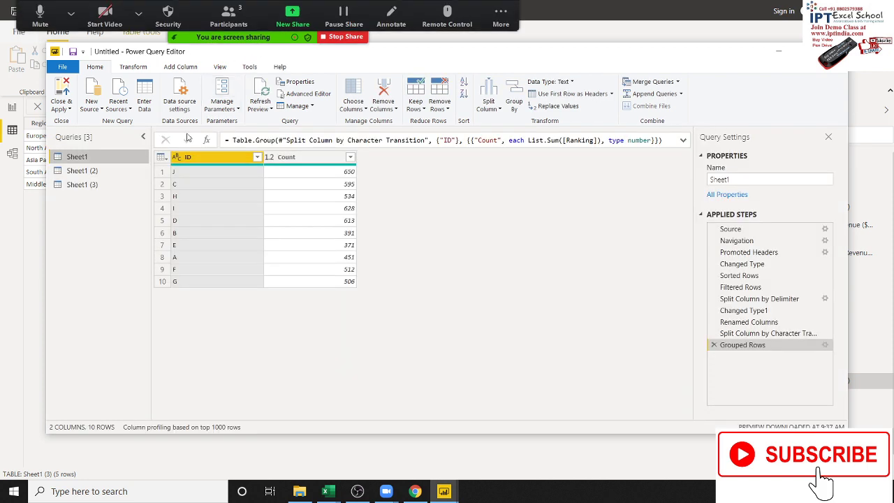
Review the Sheet1 (3) and Sheet1 queries without changes, ending on the Sheet1 (2) customer table.
{"action": "left_click", "coordinate": [107, 183]}
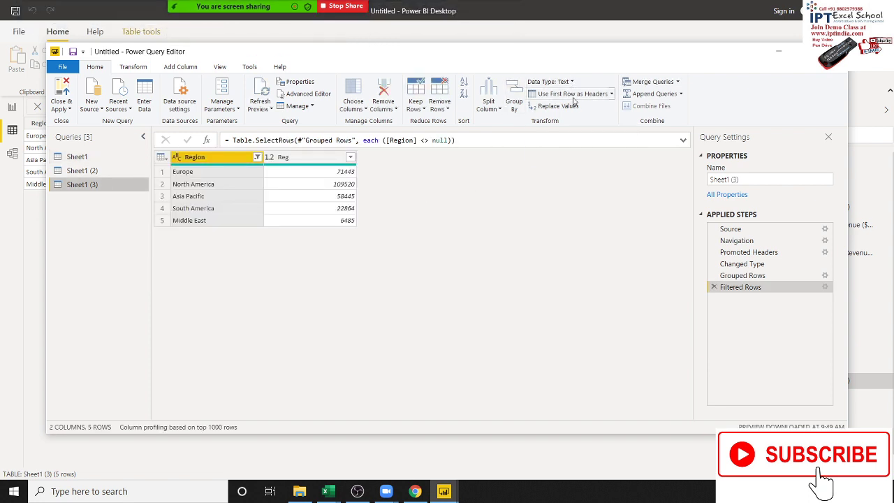
{"action": "left_click", "coordinate": [612, 97]}
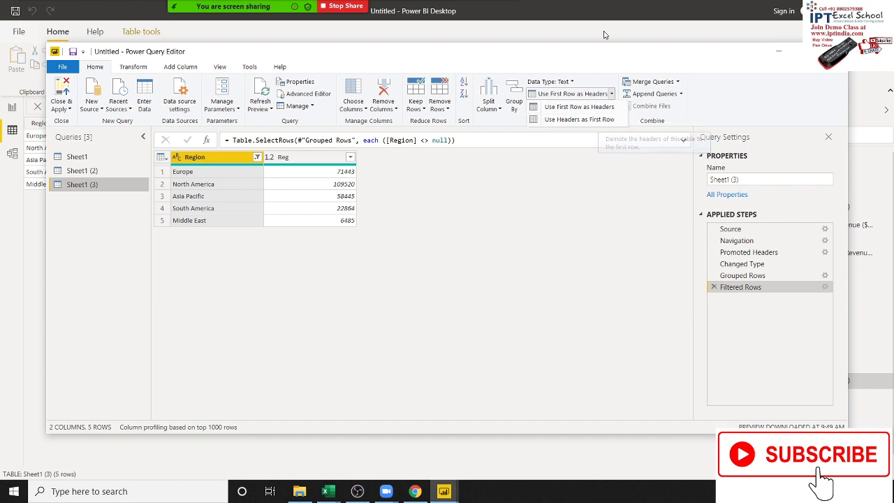
{"action": "left_click", "coordinate": [579, 119]}
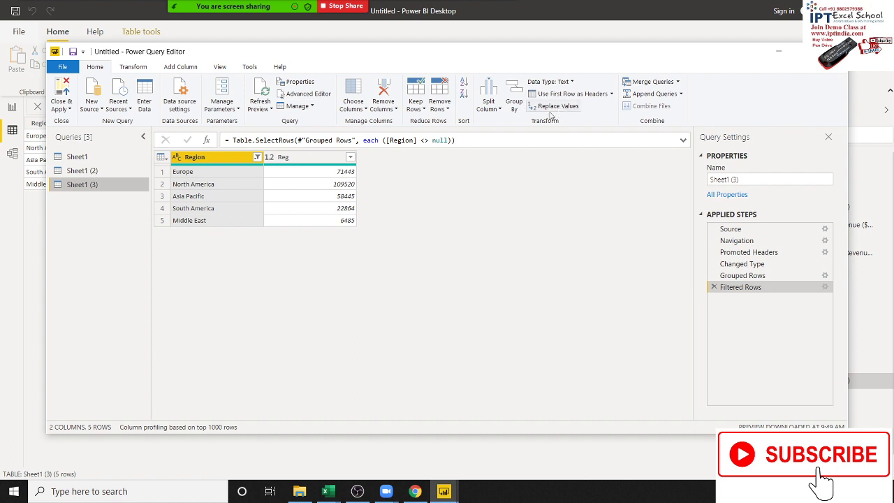
{"action": "left_click", "coordinate": [79, 158]}
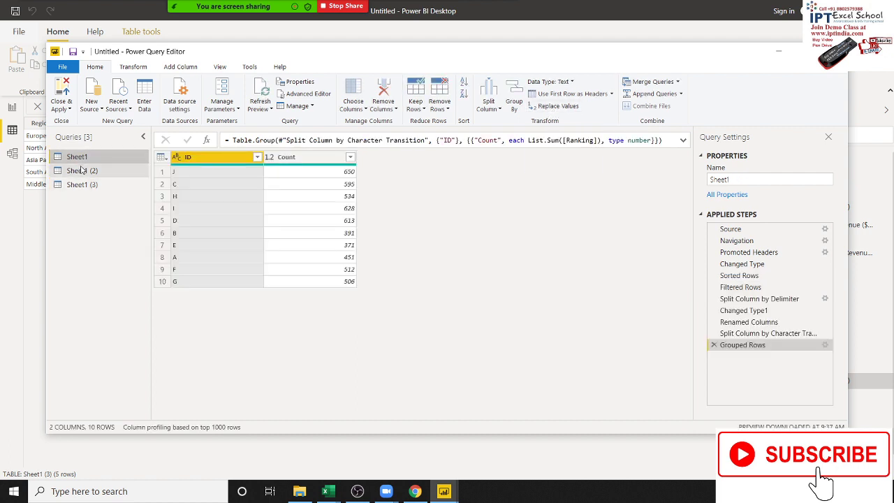
{"action": "left_click", "coordinate": [81, 171]}
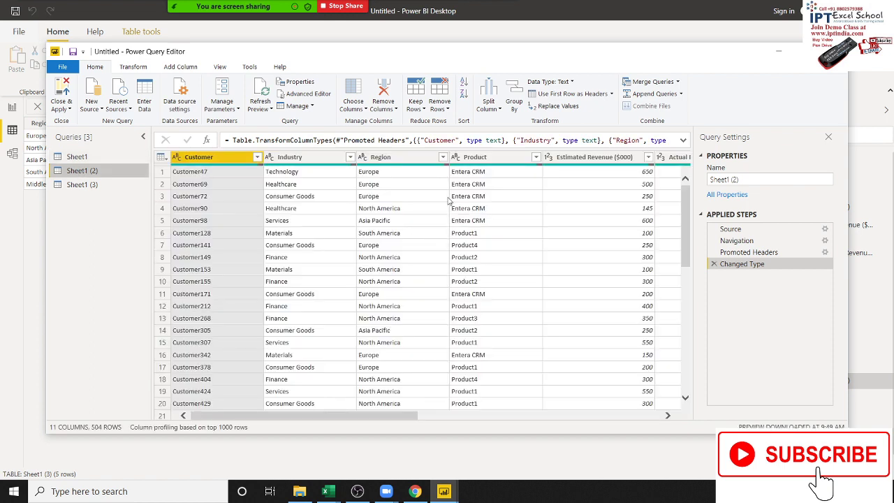
Replace CRM with SAP in the Sheet1 (2) Product column, turning Entera CRM into Entera SAP.
{"action": "left_click", "coordinate": [420, 185]}
{"action": "left_click", "coordinate": [313, 236]}
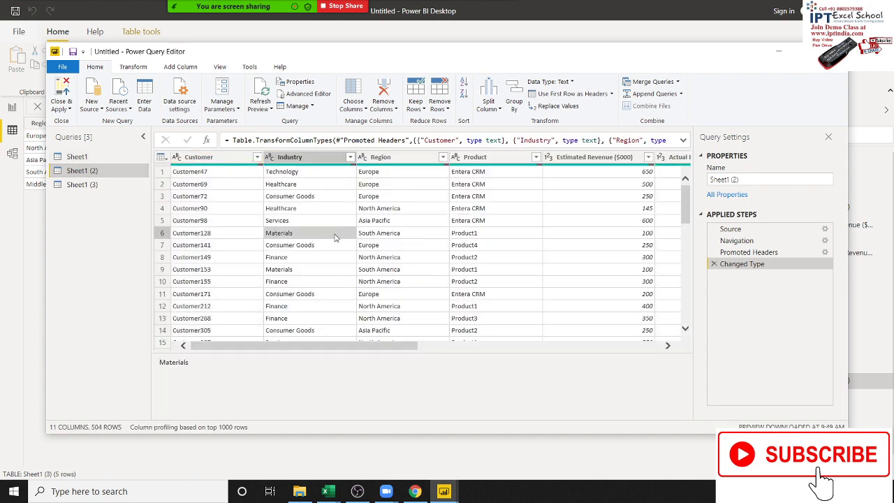
{"action": "left_click", "coordinate": [336, 237]}
{"action": "left_click", "coordinate": [491, 221]}
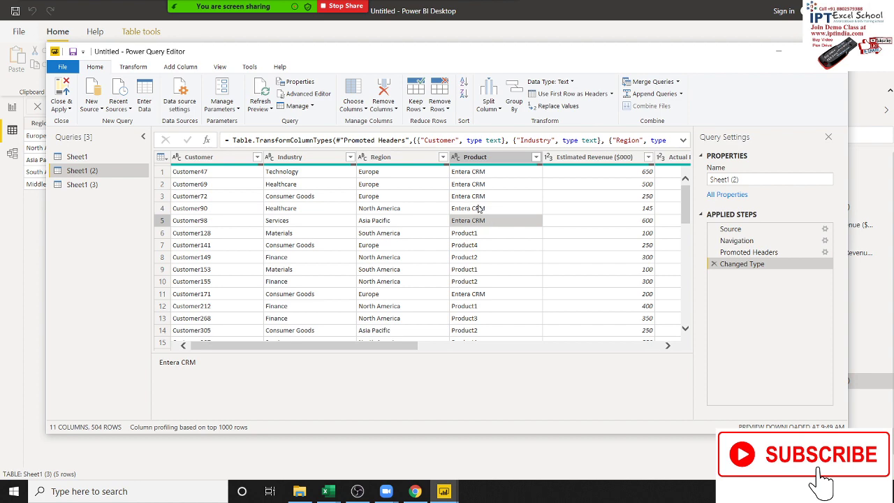
{"action": "scroll", "coordinate": [479, 208], "scroll_direction": "down", "scroll_amount": 3}
{"action": "scroll", "coordinate": [479, 208], "scroll_direction": "up", "scroll_amount": 3}
{"action": "left_click", "coordinate": [539, 107]}
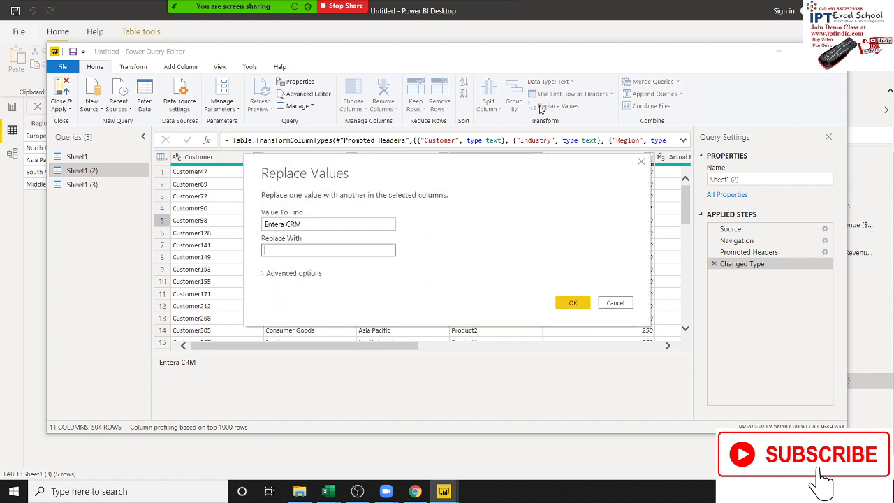
{"action": "left_click", "coordinate": [300, 224]}
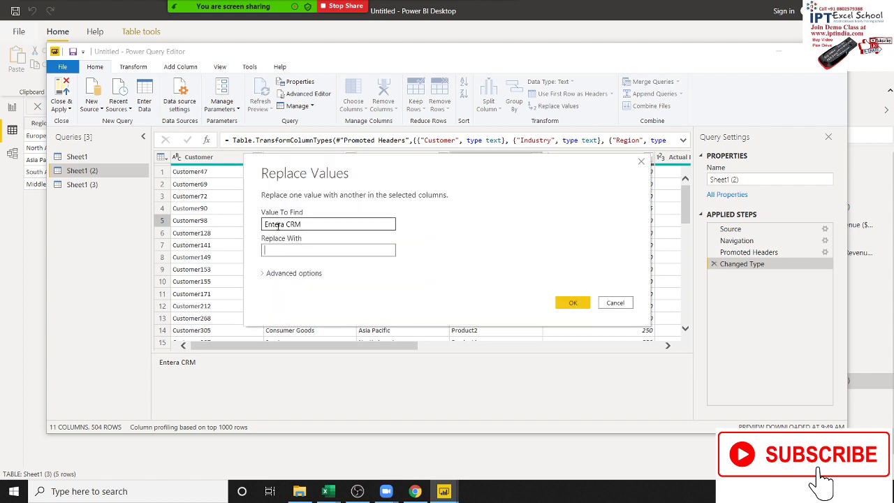
{"action": "double_click", "coordinate": [284, 225]}
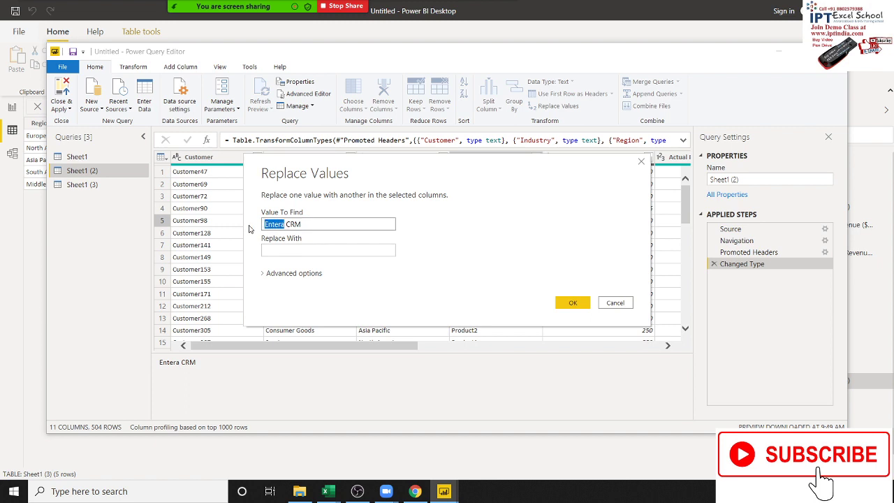
{"action": "key", "text": "Delete"}
{"action": "key", "text": "Delete"}
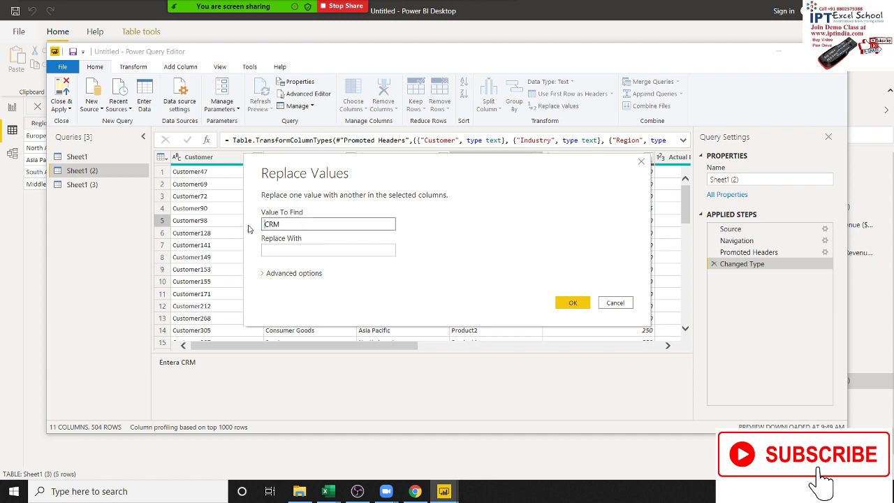
{"action": "left_click", "coordinate": [274, 253]}
{"action": "type", "text": "SAP"}
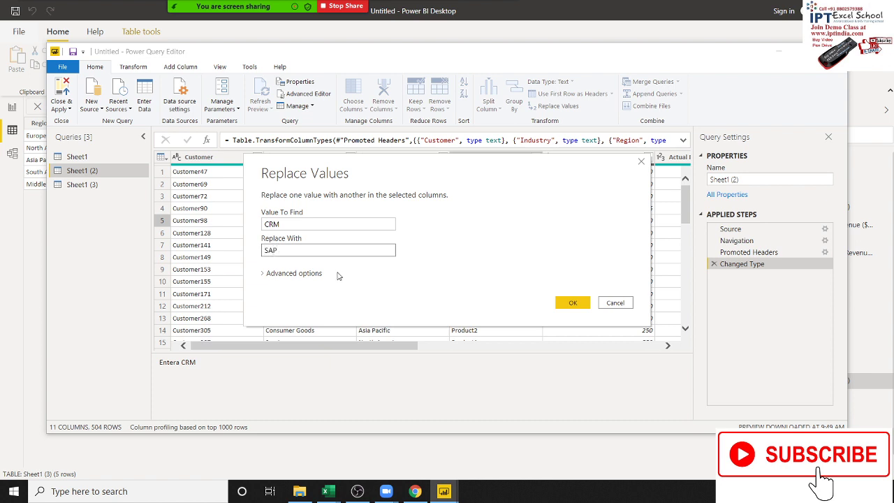
{"action": "left_click", "coordinate": [573, 304]}
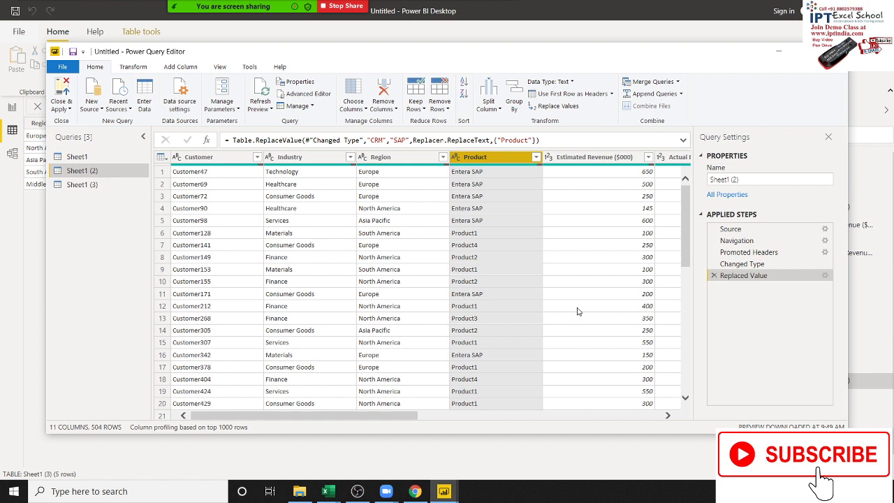
Look through the Transform, Add Column, View and Tools ribbon tabs, then return to Home.
{"action": "left_click", "coordinate": [492, 231]}
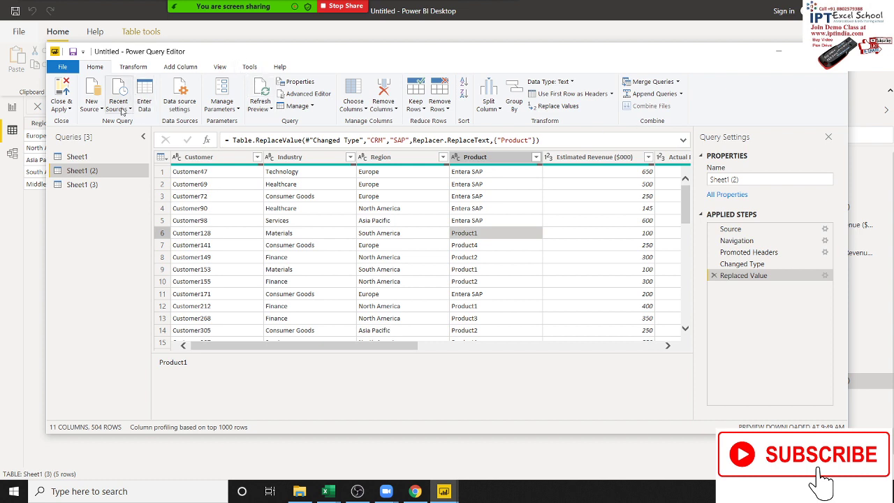
{"action": "left_click", "coordinate": [125, 67]}
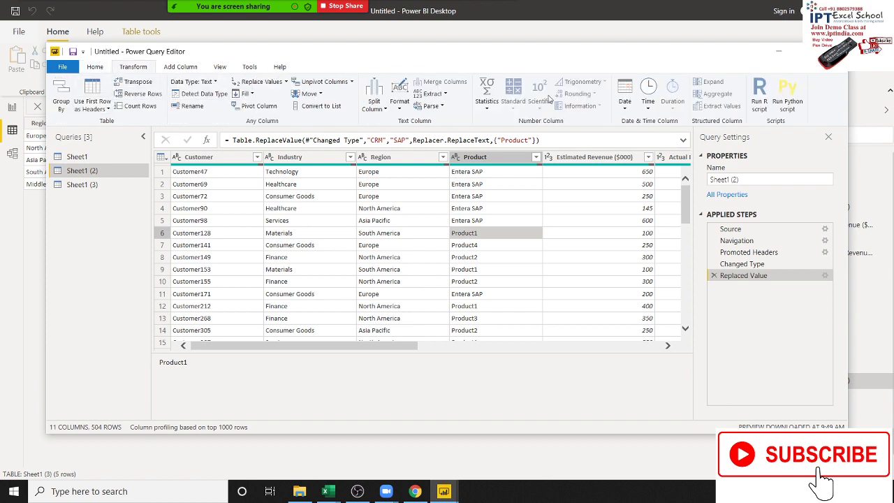
{"action": "left_click", "coordinate": [181, 69]}
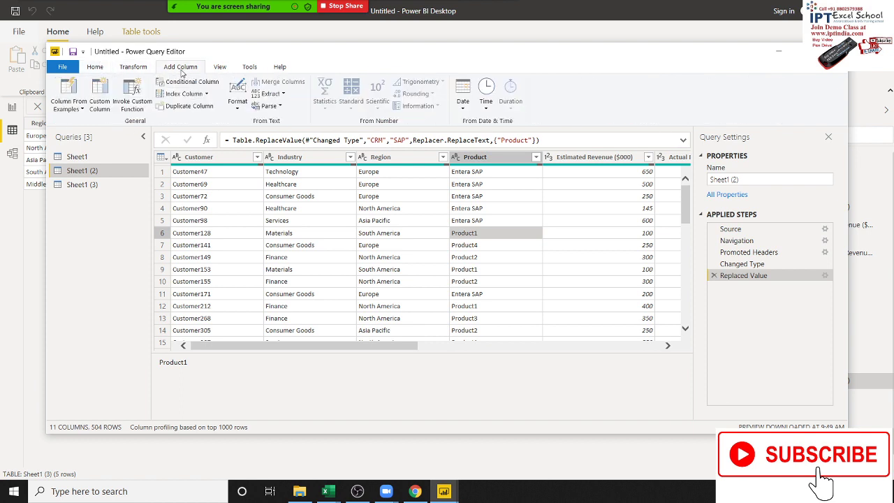
{"action": "left_click", "coordinate": [227, 68]}
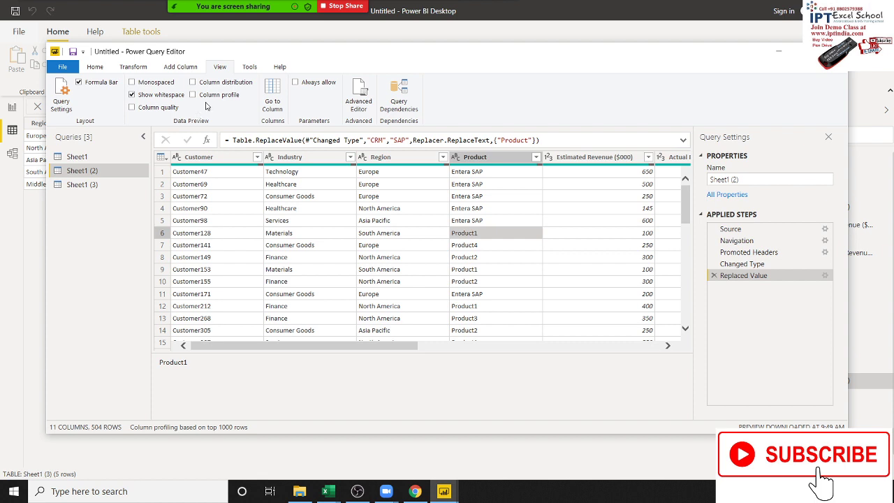
{"action": "left_click", "coordinate": [246, 69]}
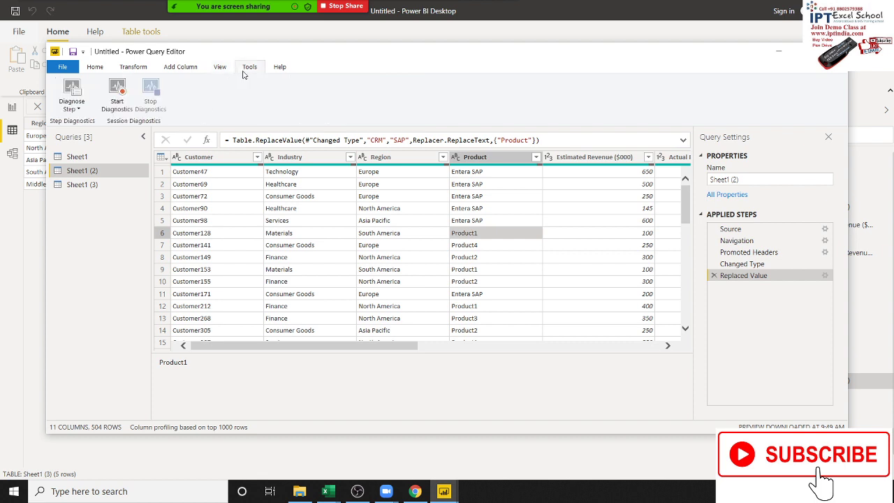
{"action": "left_click", "coordinate": [137, 71]}
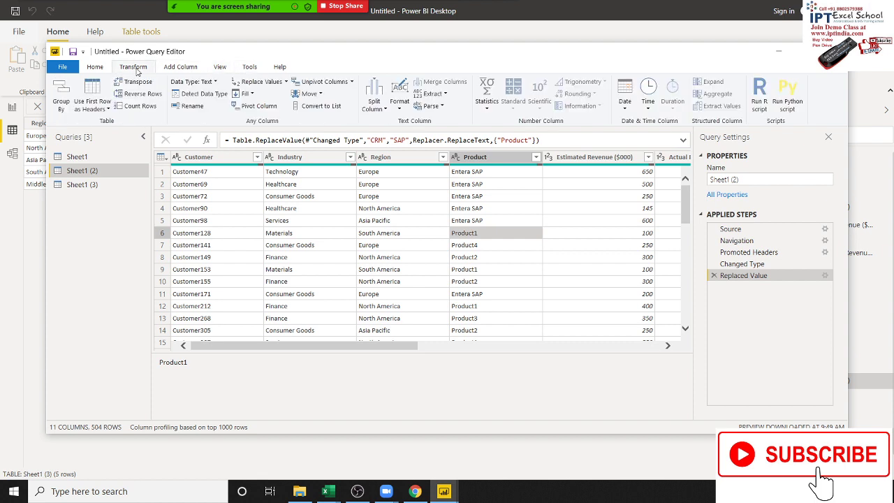
{"action": "left_click", "coordinate": [169, 69]}
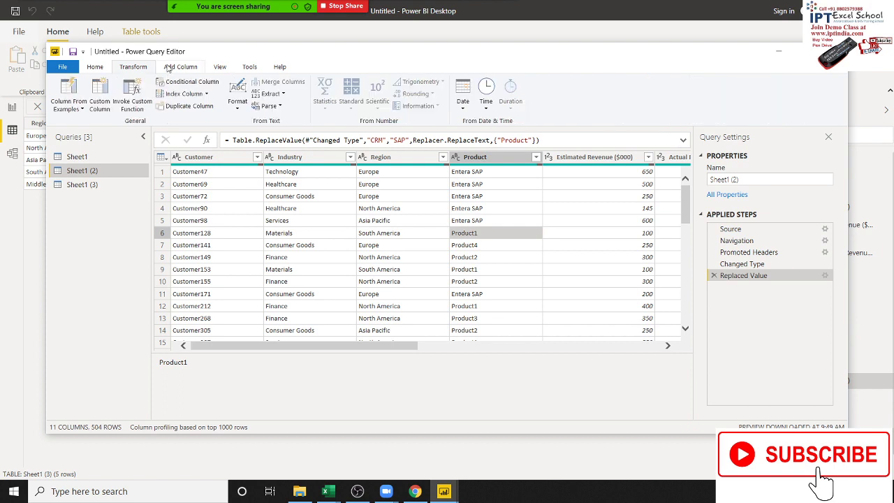
{"action": "left_click", "coordinate": [143, 67]}
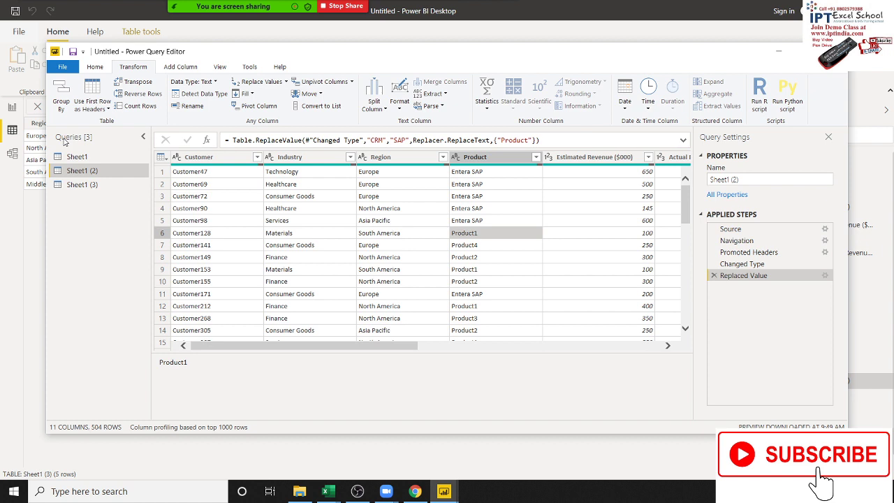
{"action": "left_click", "coordinate": [194, 66]}
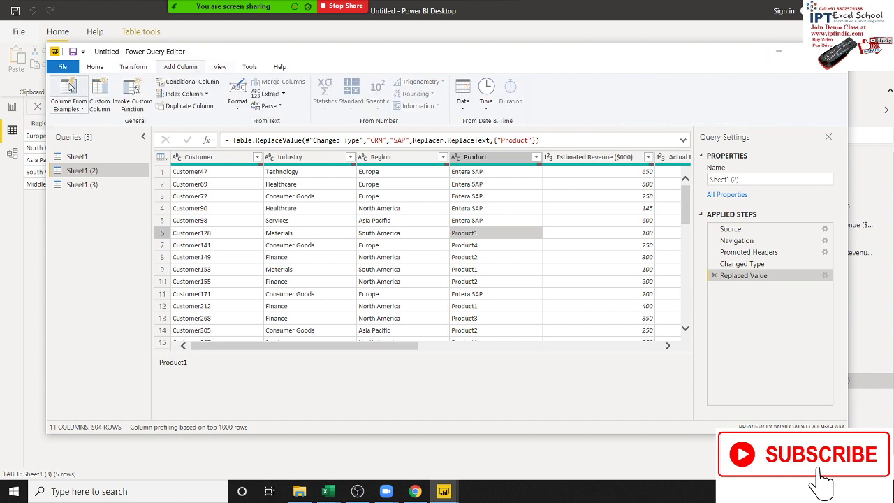
{"action": "left_click", "coordinate": [94, 67]}
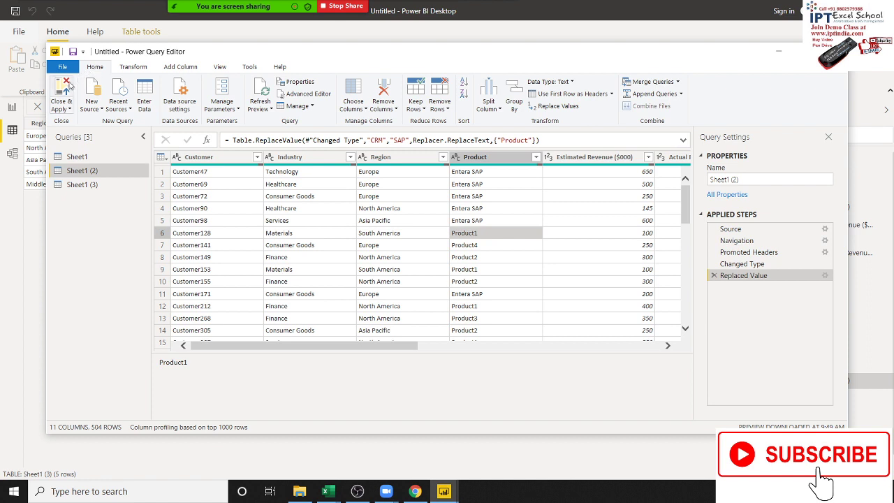